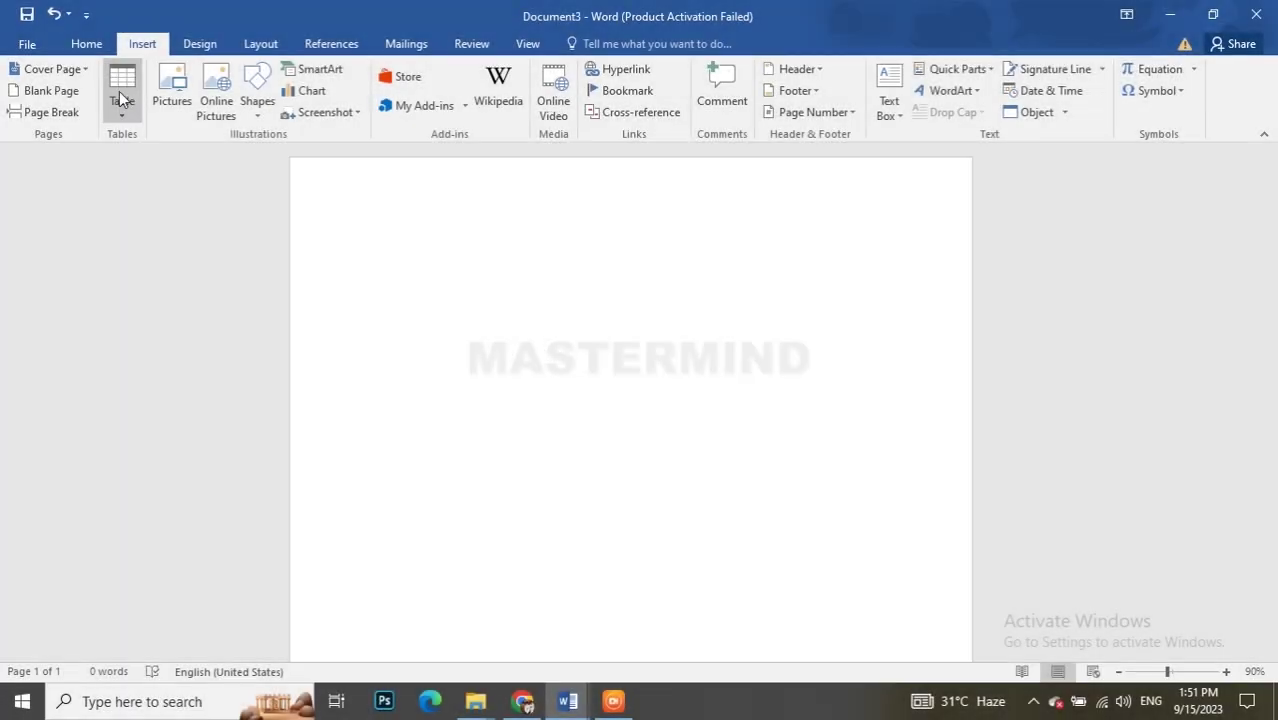
Insert an 8×8 table, stretch it much taller, and select the top row's first seven cells.
click(122, 100)
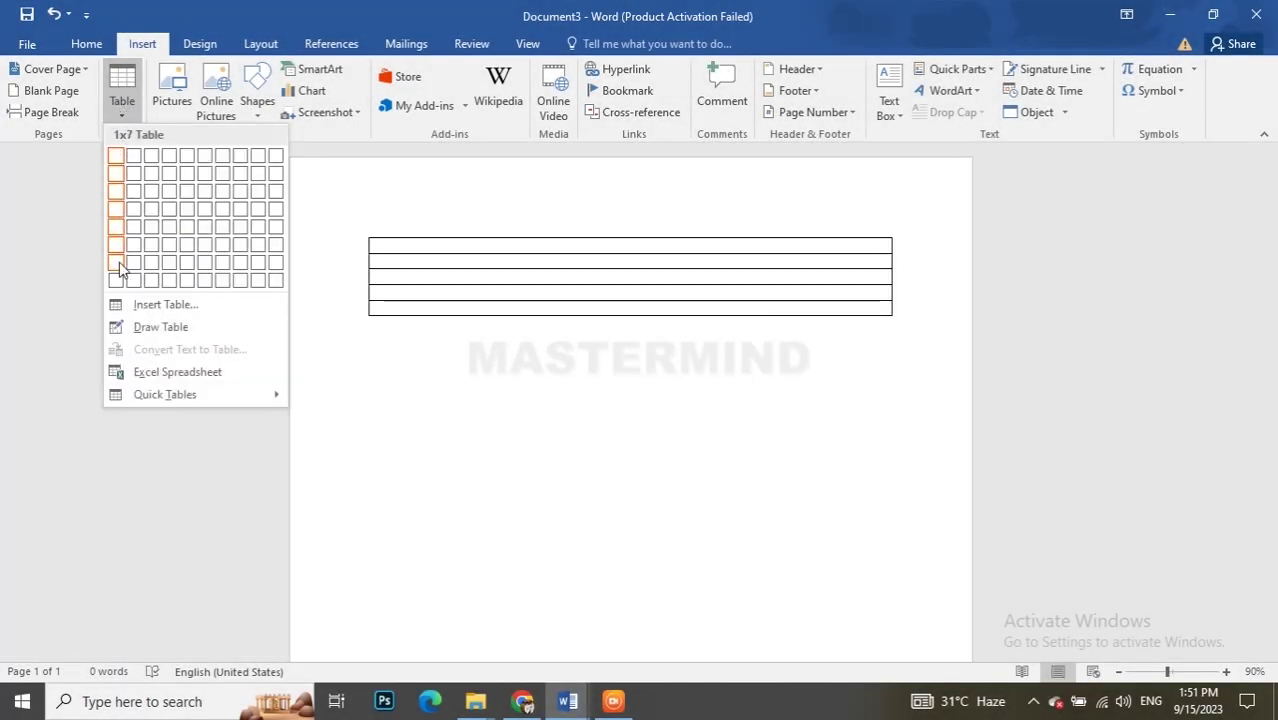
click(240, 281)
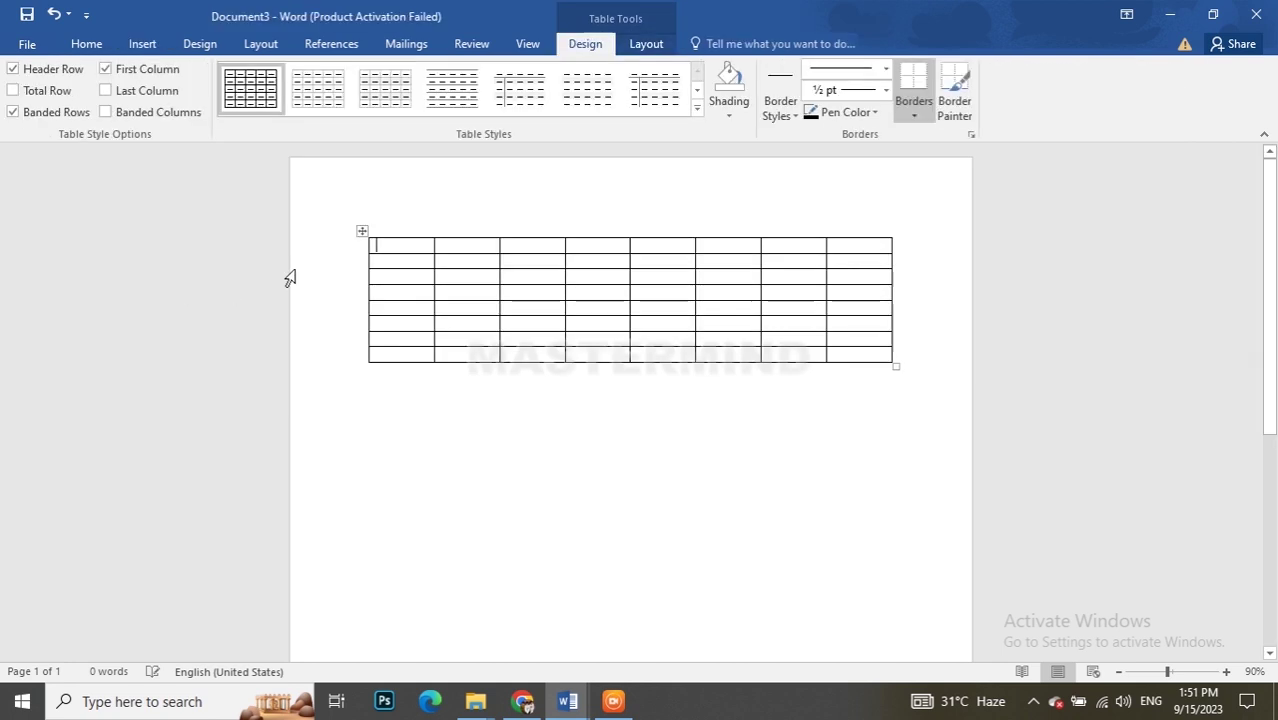
mouse_move(897, 365)
mouse_down()
mouse_move(903, 599)
mouse_move(868, 621)
mouse_up()
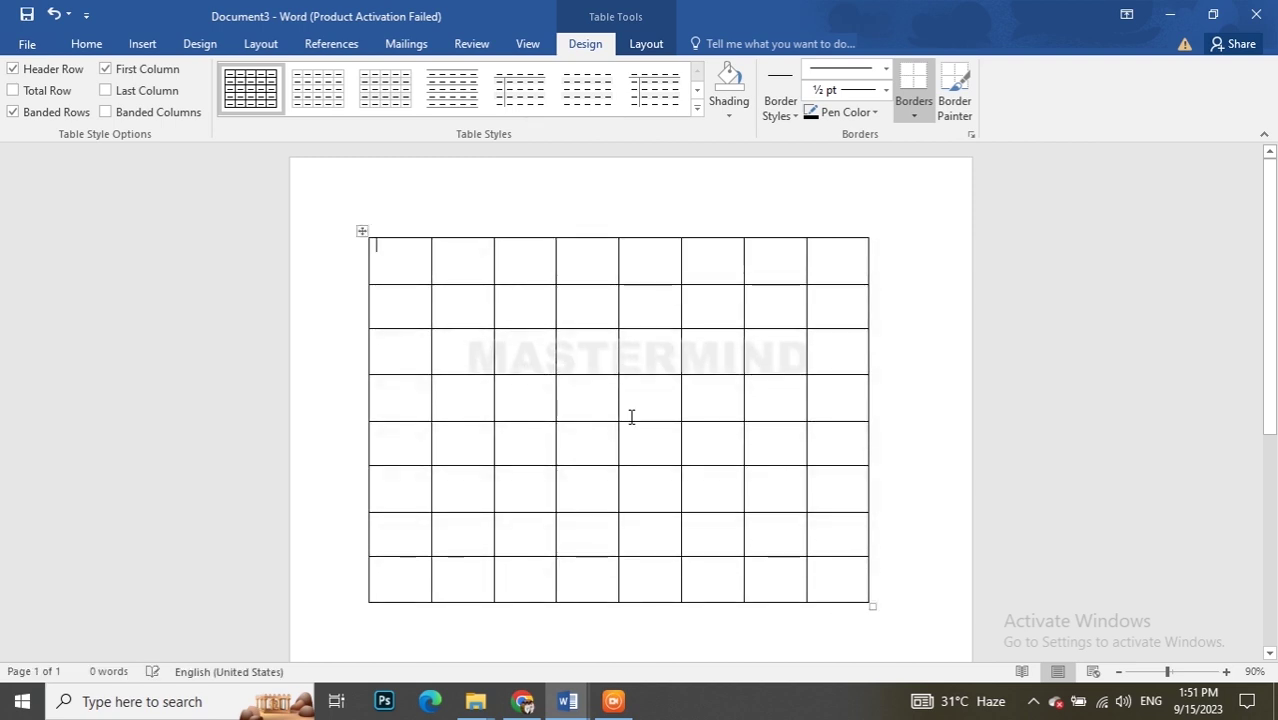
drag(379, 249, 752, 260)
Merge the top row's first seven cells and type 'September 2023' in them.
right_click(571, 255)
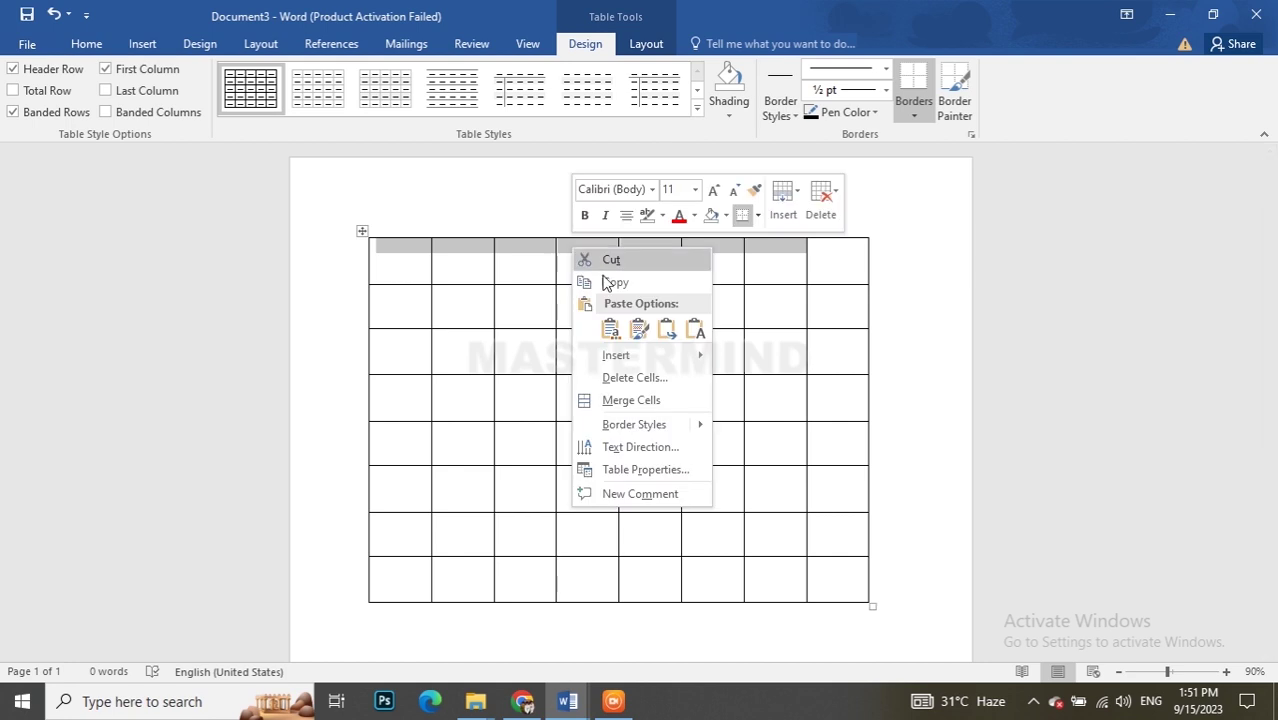
click(630, 478)
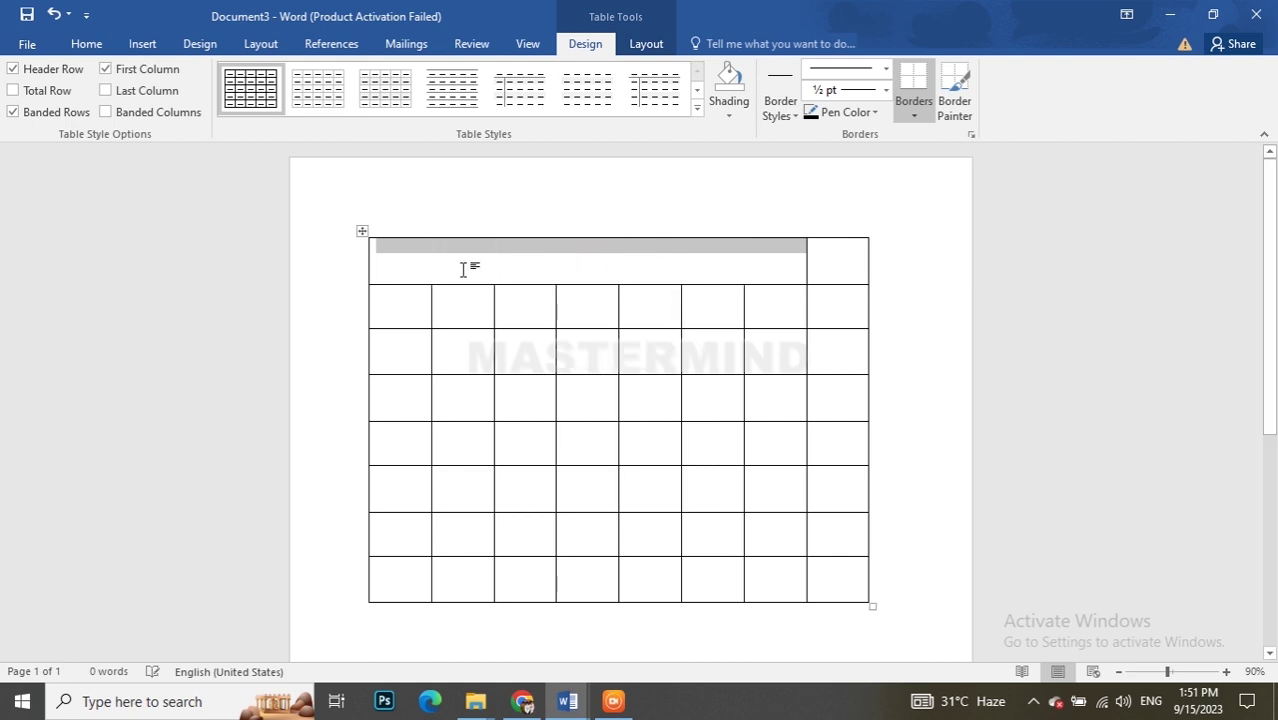
click(464, 270)
text(Se)
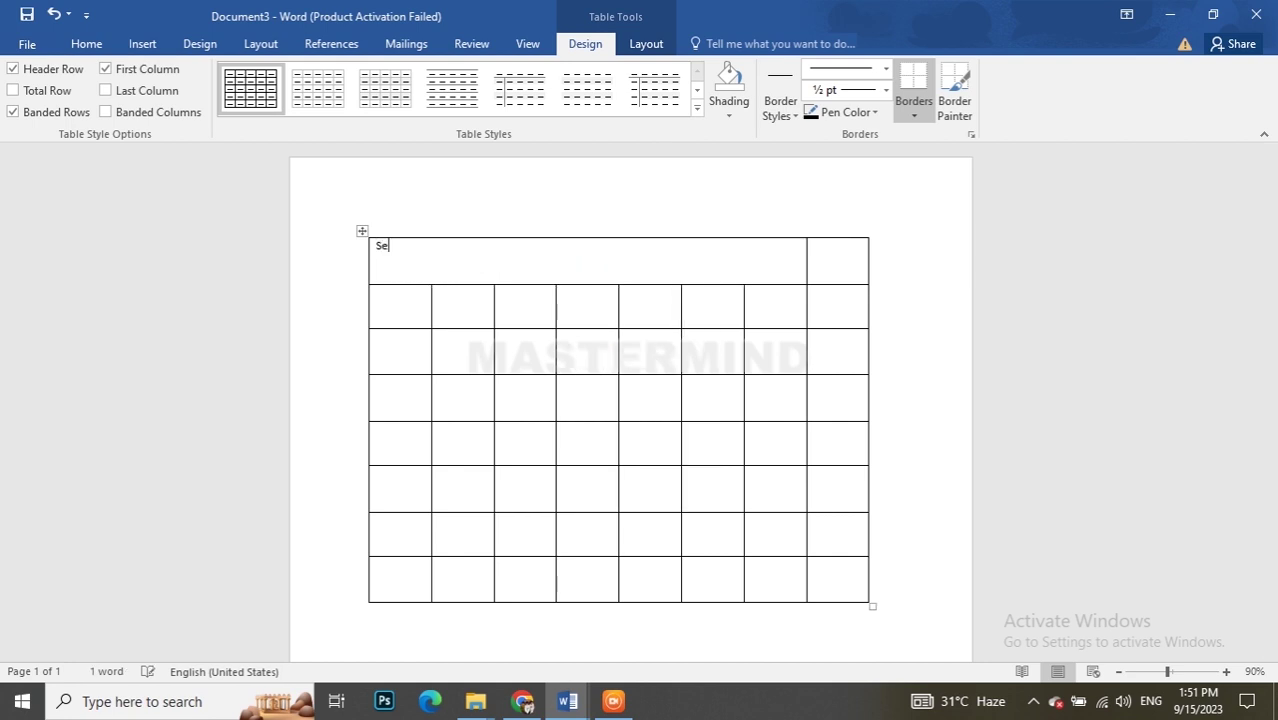
text(ptember)
text( 2023)
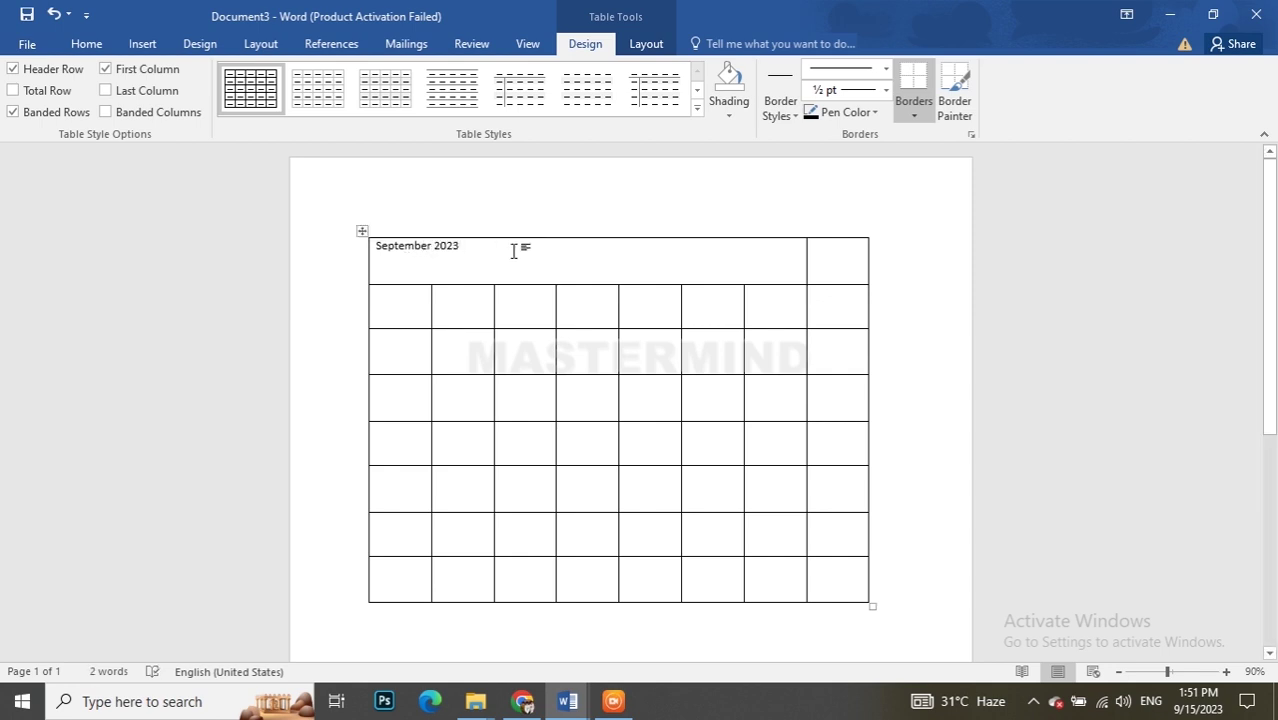
Format the title as bold 20 pt Lucida Calligraphy.
drag(466, 249, 398, 255)
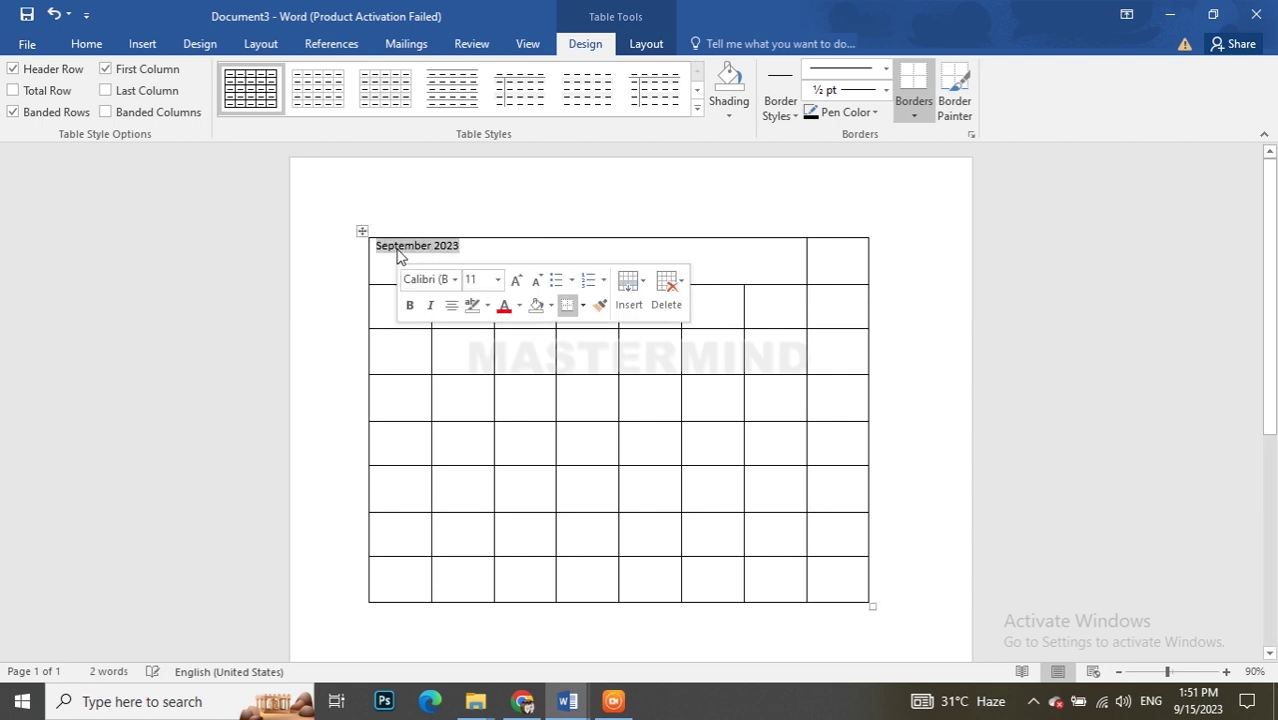
click(511, 282)
click(511, 282)
click(511, 282)
click(511, 282)
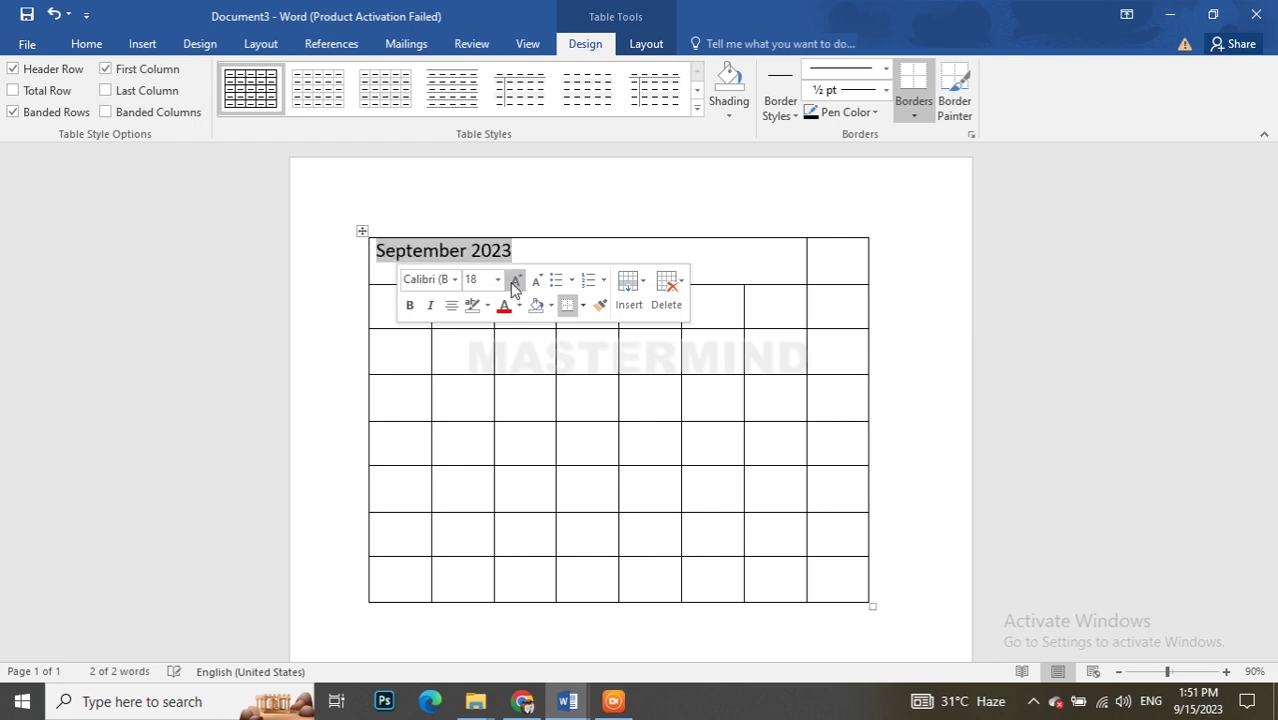
click(455, 280)
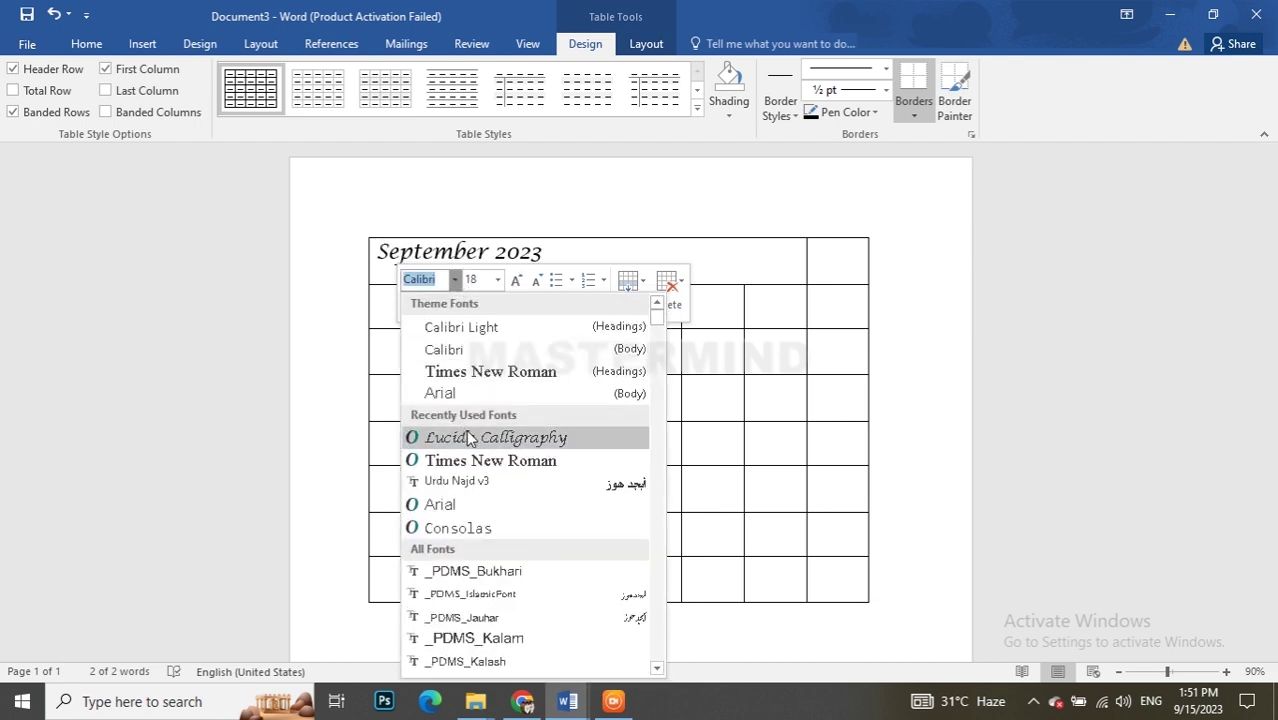
click(468, 438)
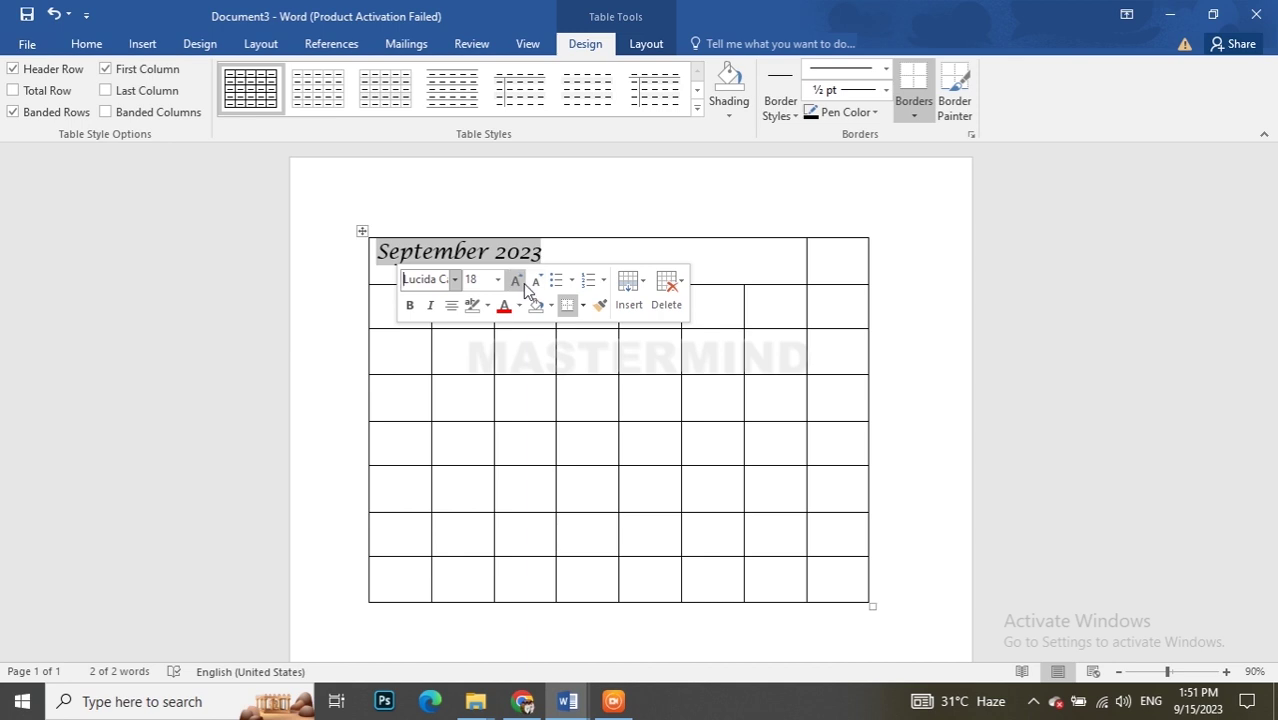
click(523, 283)
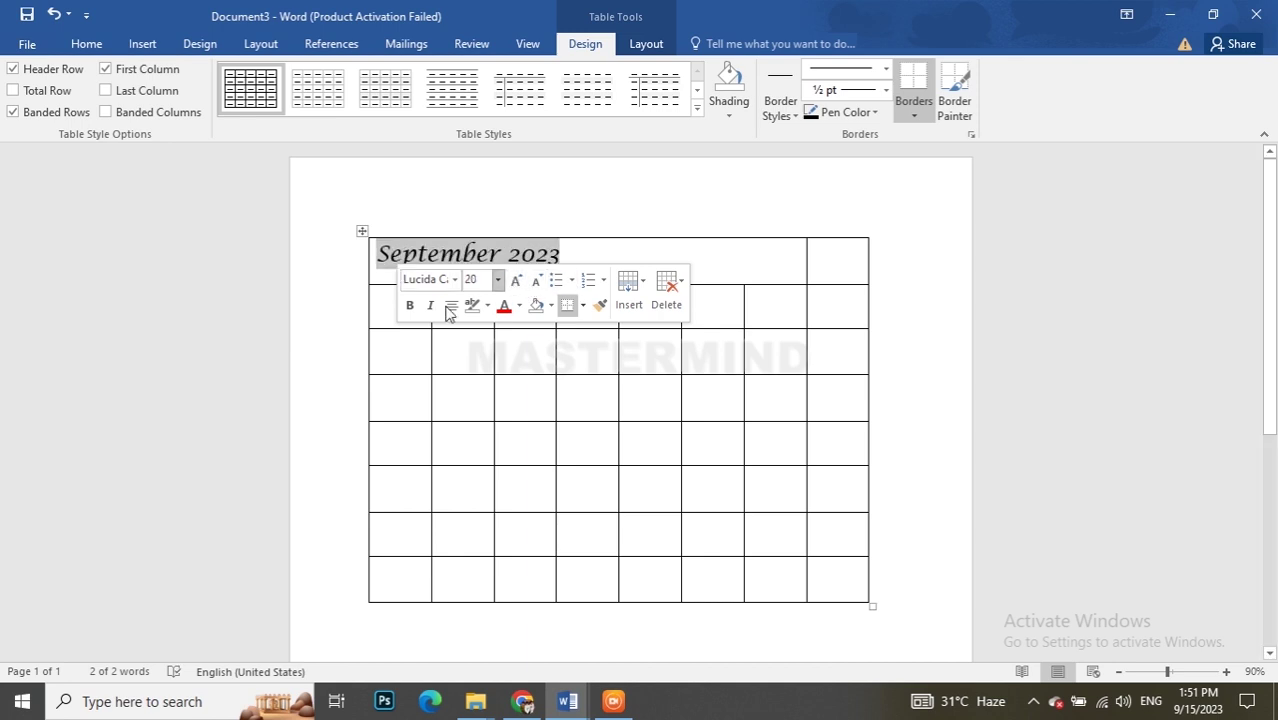
click(408, 305)
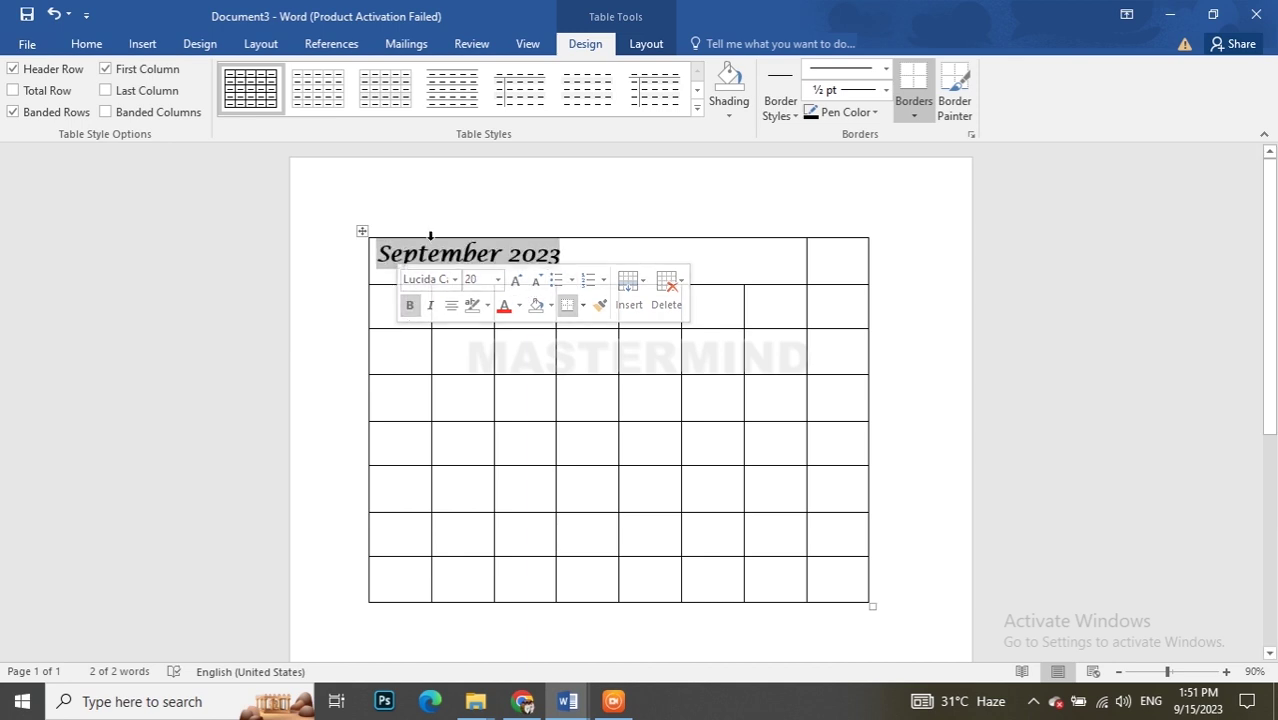
Centre the September 2023 title within its merged cell.
click(648, 44)
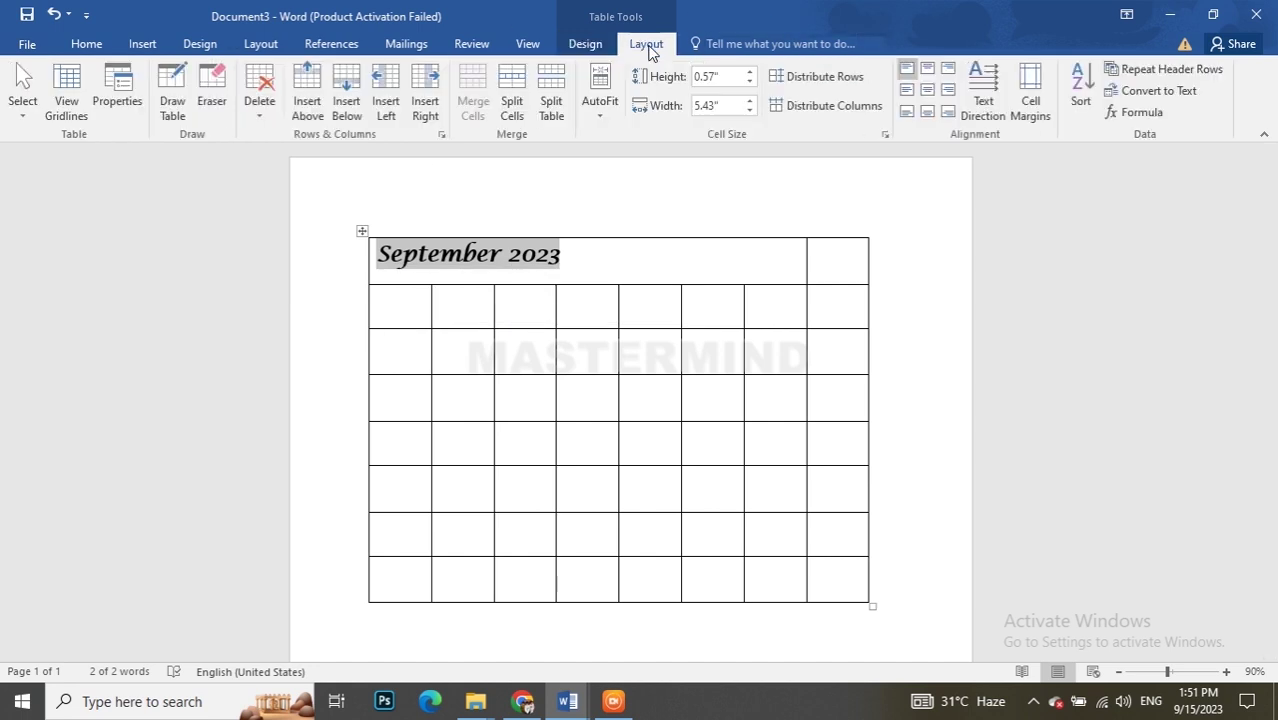
click(928, 89)
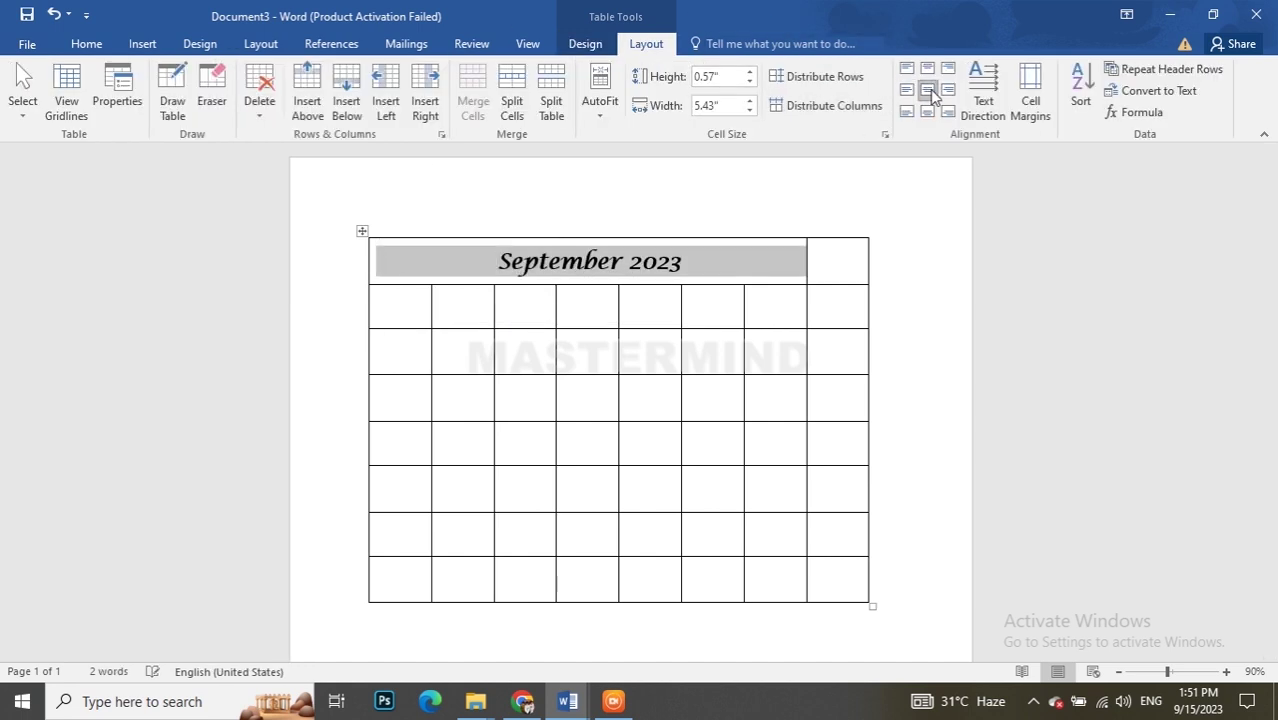
click(669, 258)
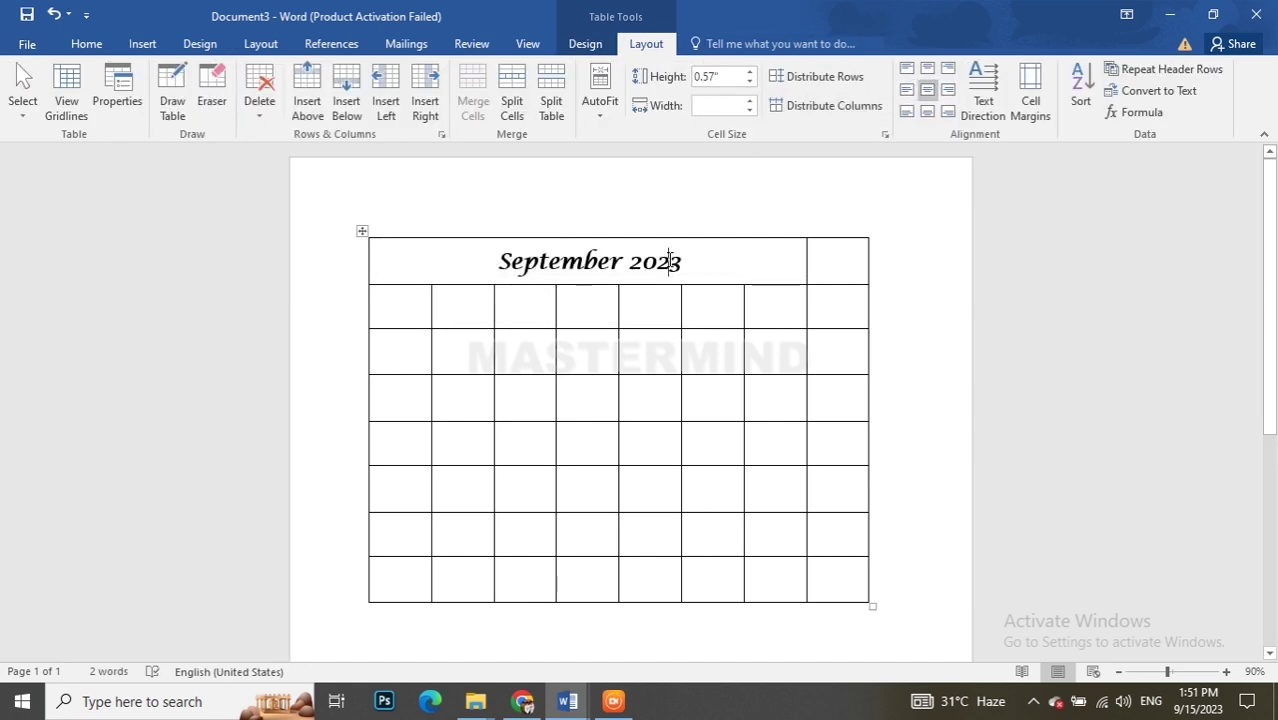
Enter the day names Sun through Sat across the second row's cells.
click(391, 315)
text(Sun)
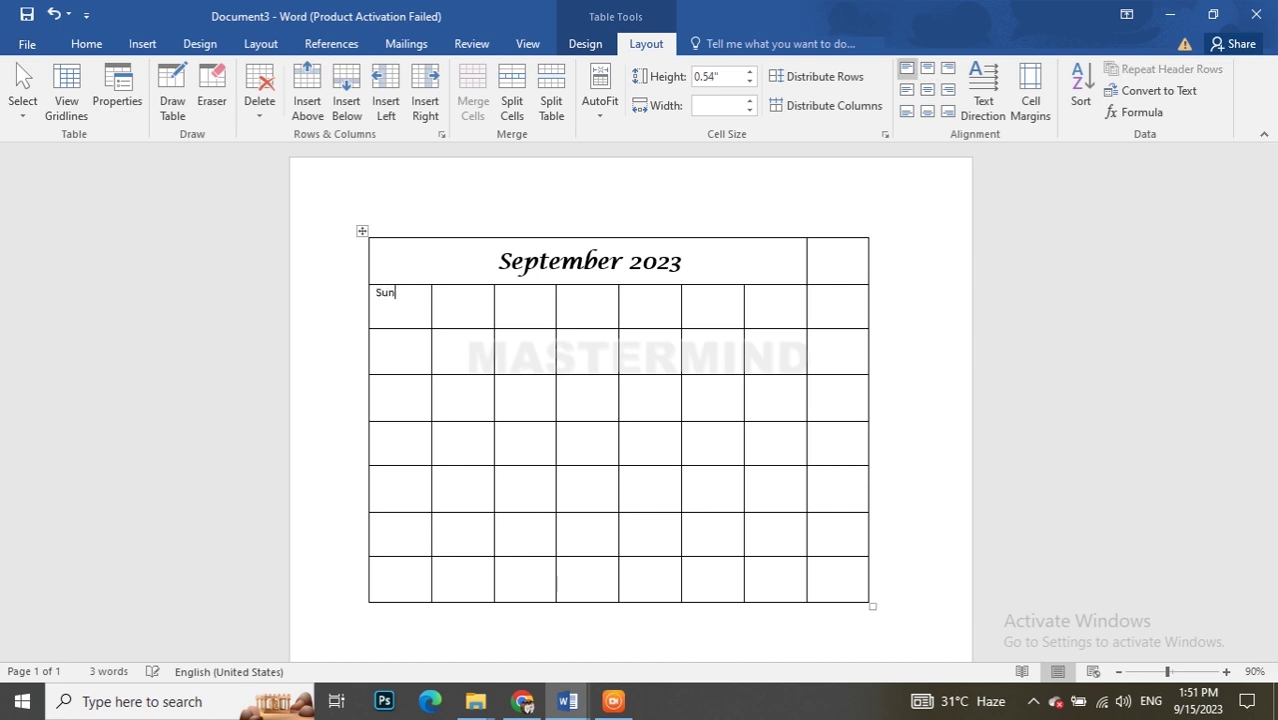
key(Tab)
text(on)
key(Tab)
text(Tu)
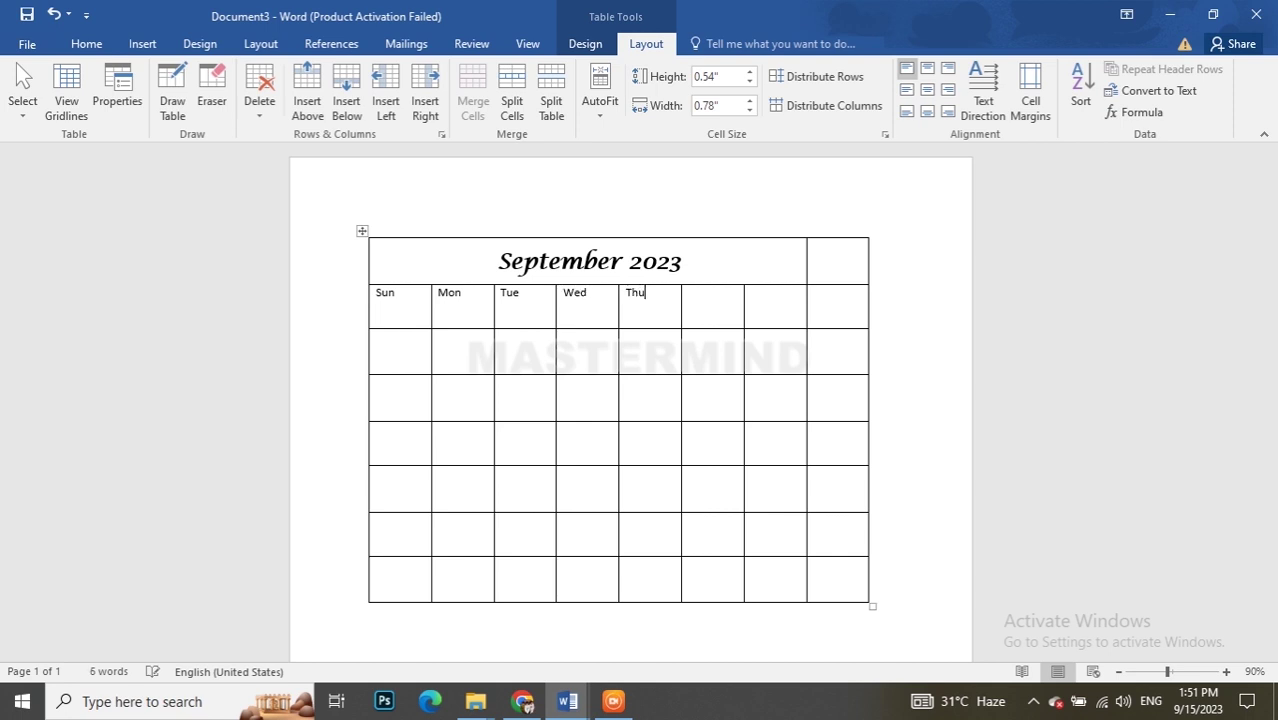
key(Tab)
text(Sa)
Label the top-right cell 'Notes:' and widen the Notes column to the right.
click(860, 250)
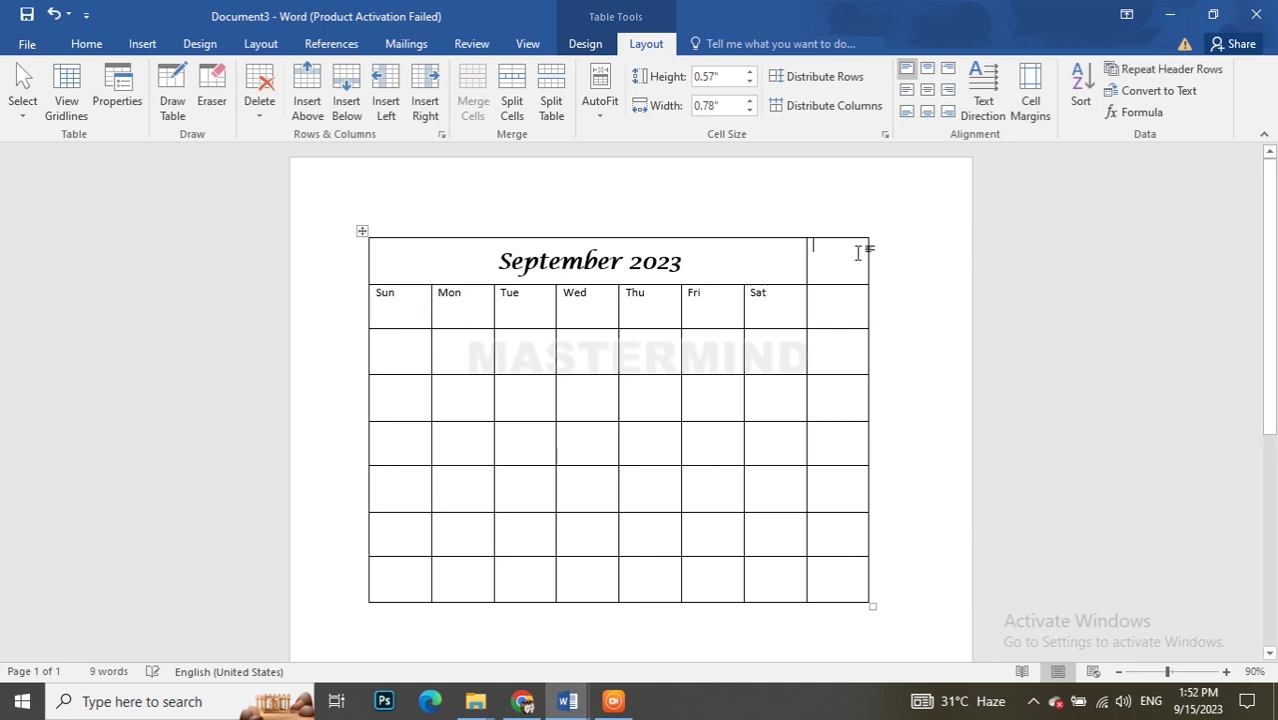
key(Tab)
click(860, 253)
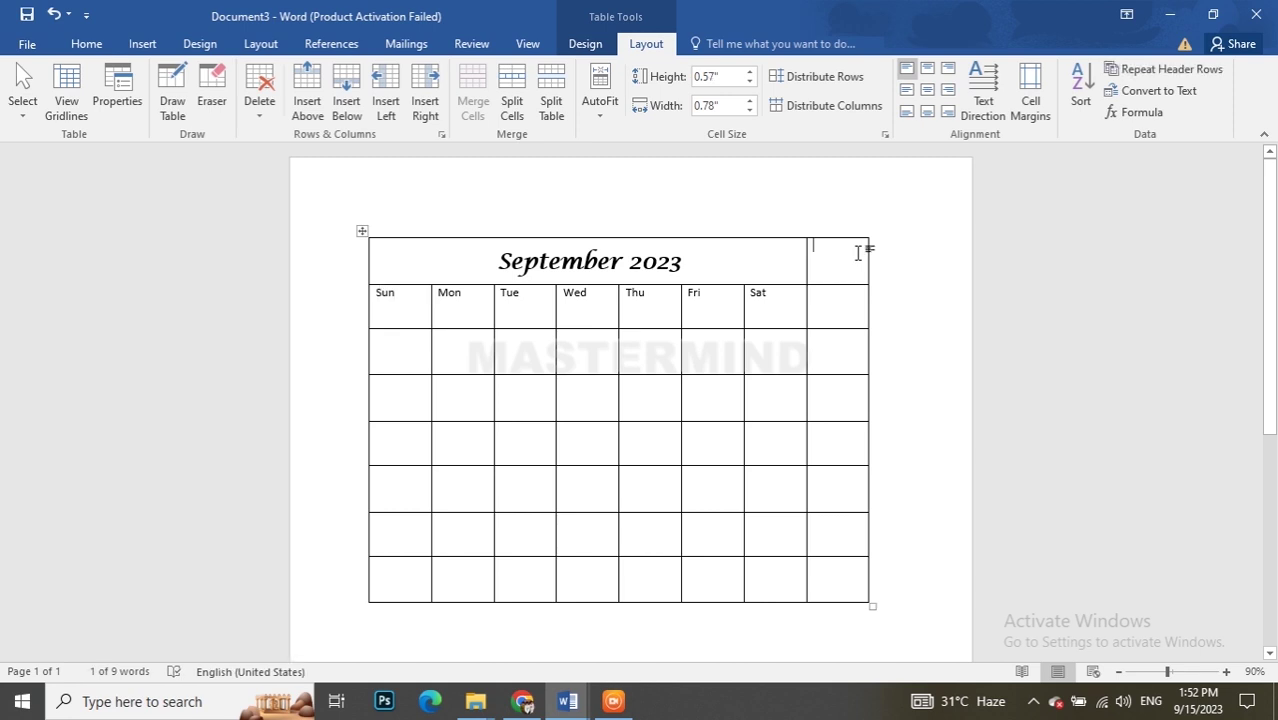
text(Notes:)
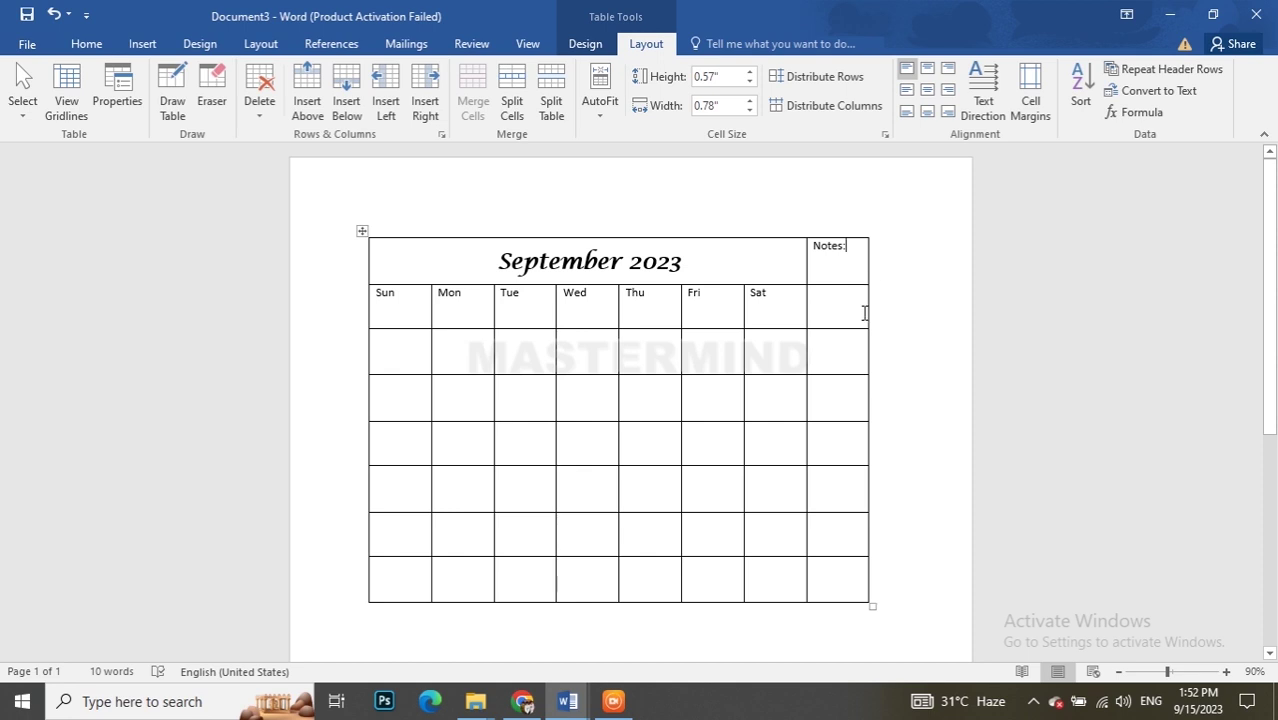
drag(866, 315, 952, 322)
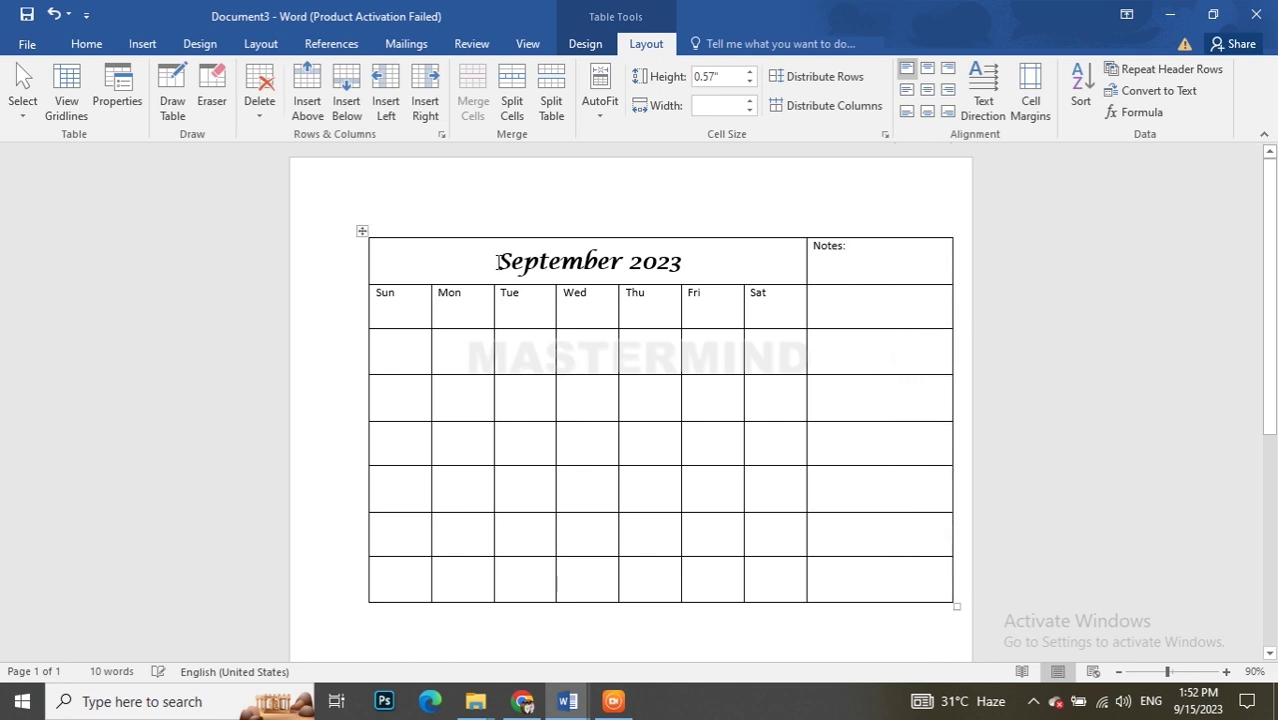
Select the whole table and resize it taller and slightly wider.
click(361, 231)
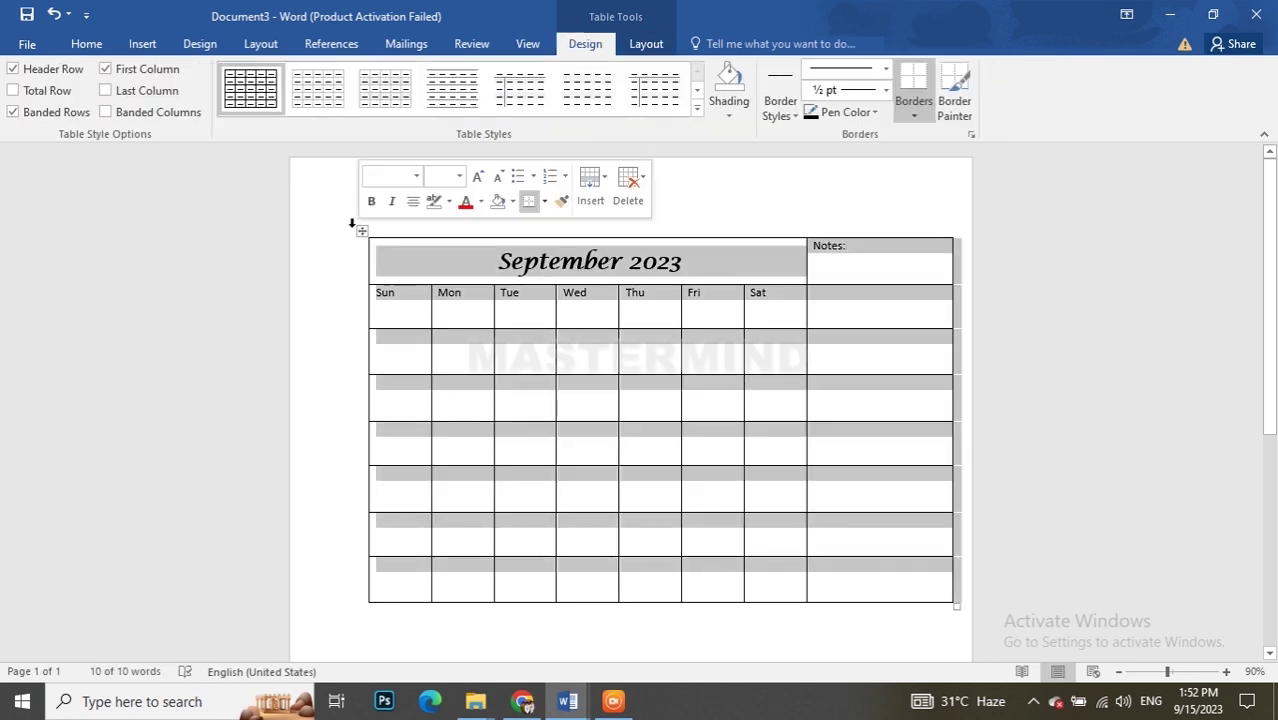
click(360, 229)
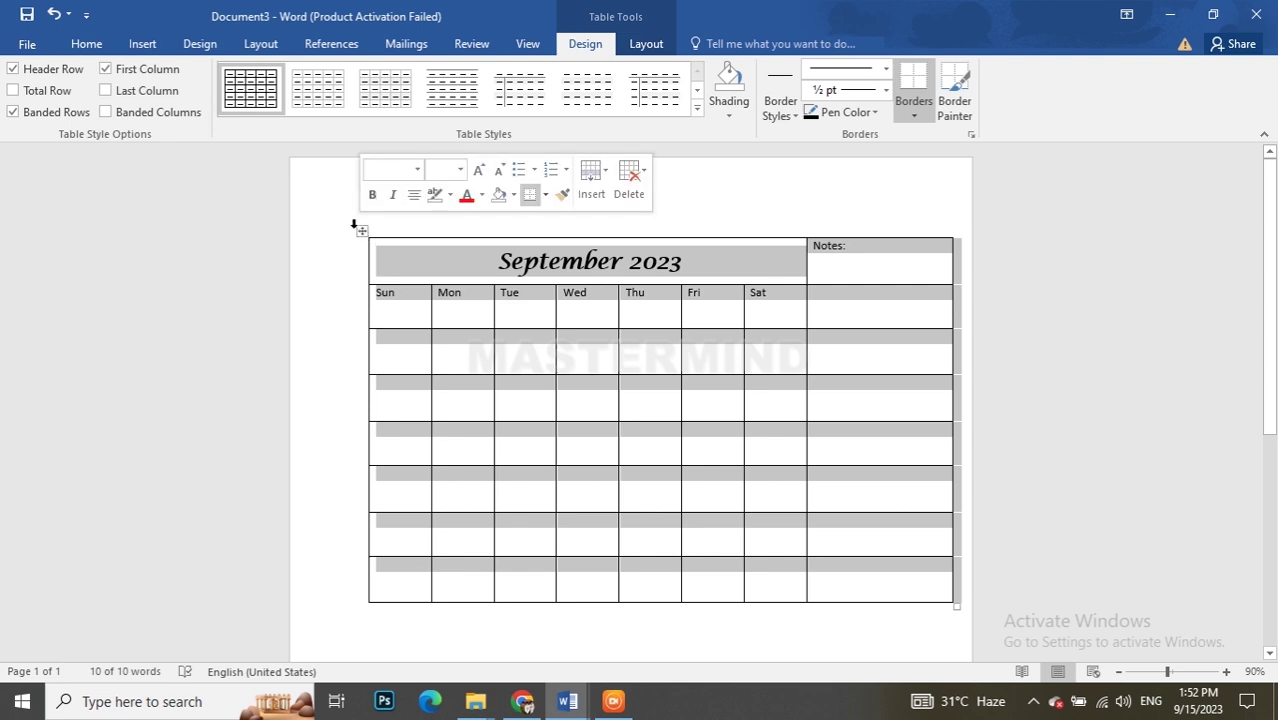
click(413, 275)
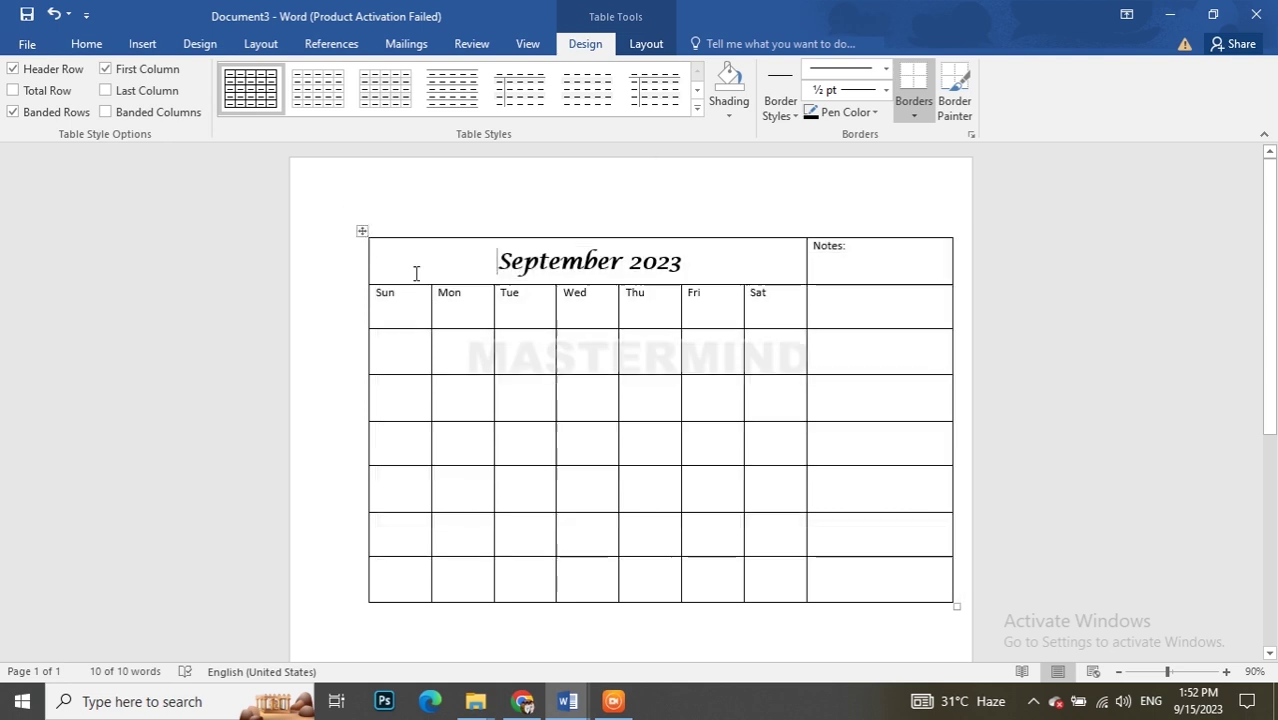
click(360, 230)
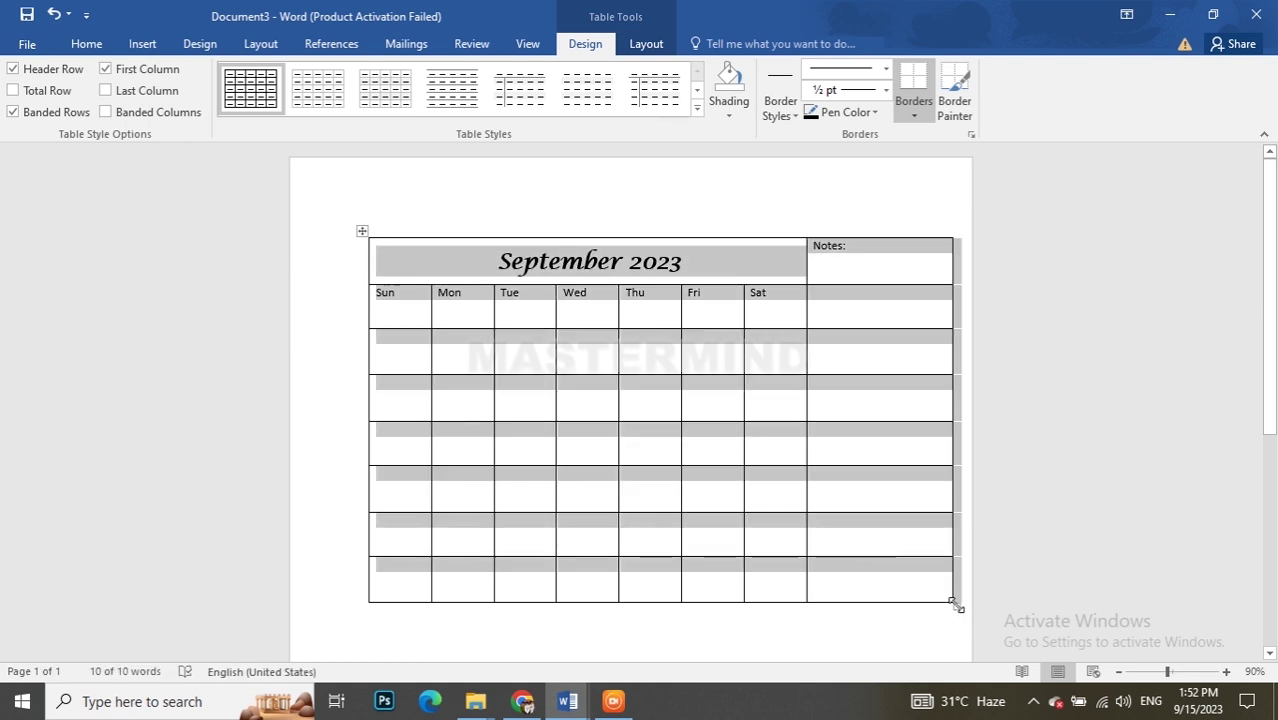
drag(955, 605, 960, 621)
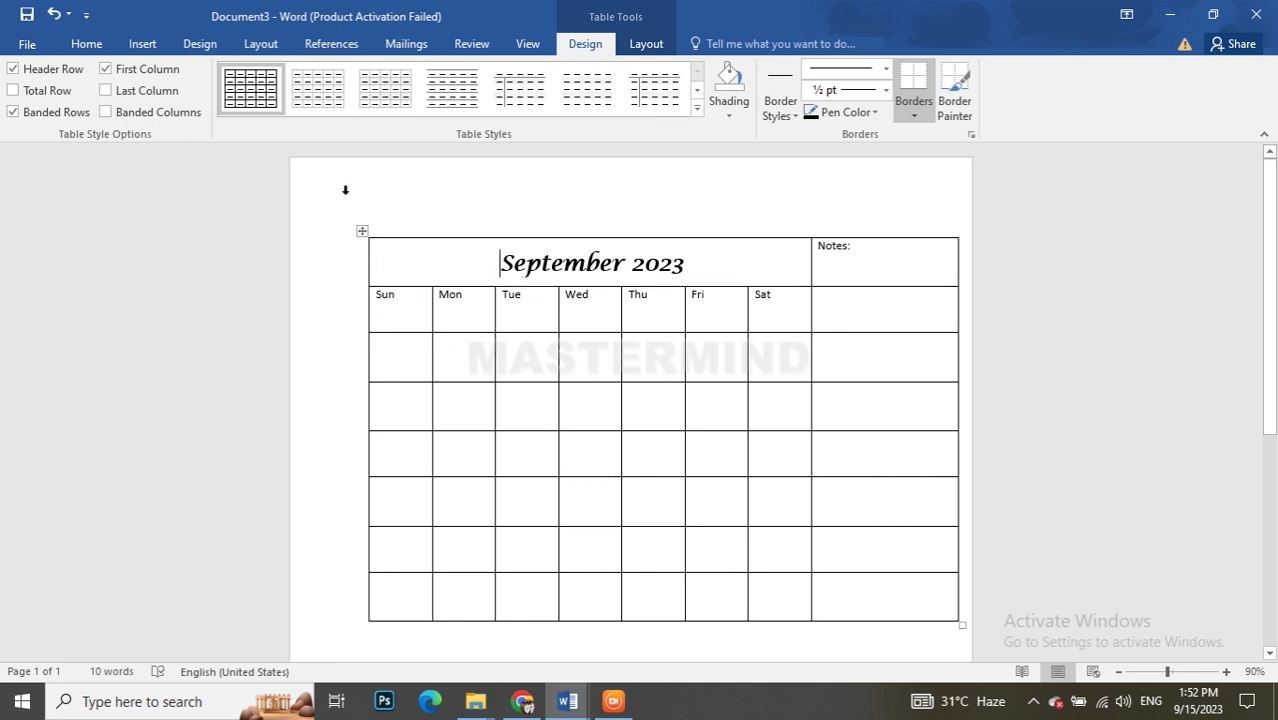
Shorten the Sun–Sat day-name row and select it.
click(360, 231)
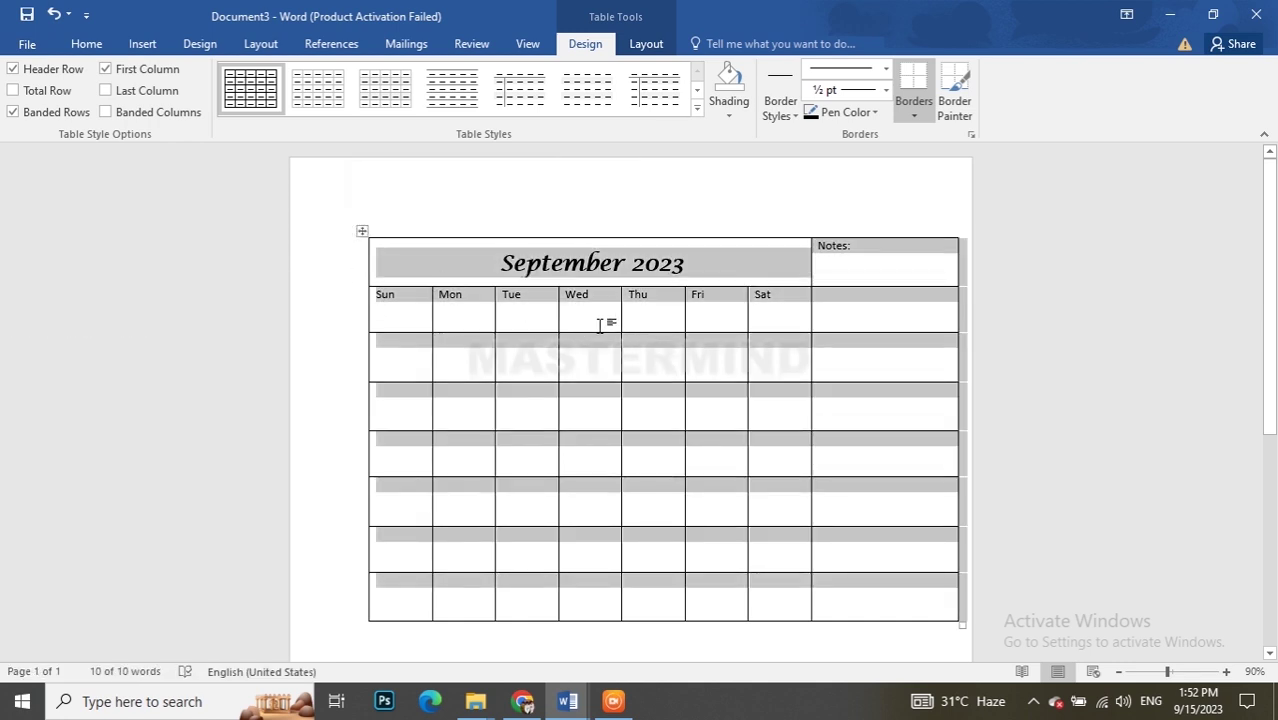
click(598, 323)
drag(605, 331, 602, 308)
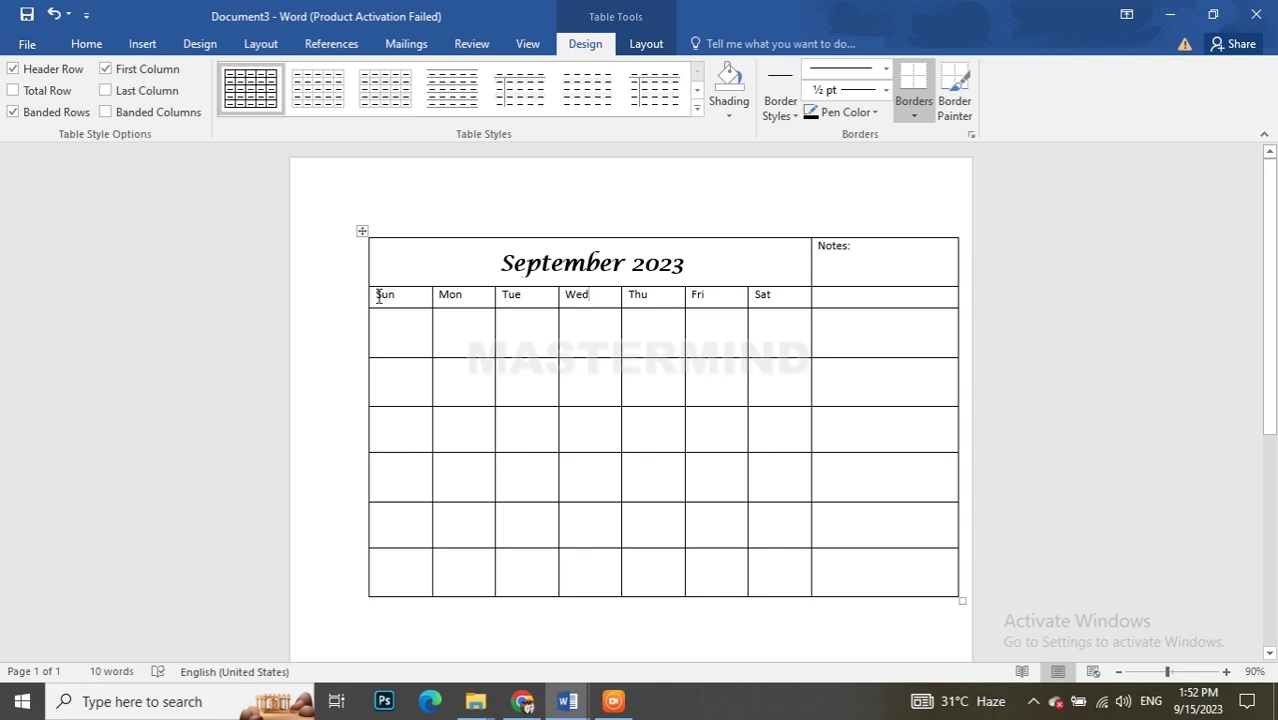
drag(378, 297, 675, 258)
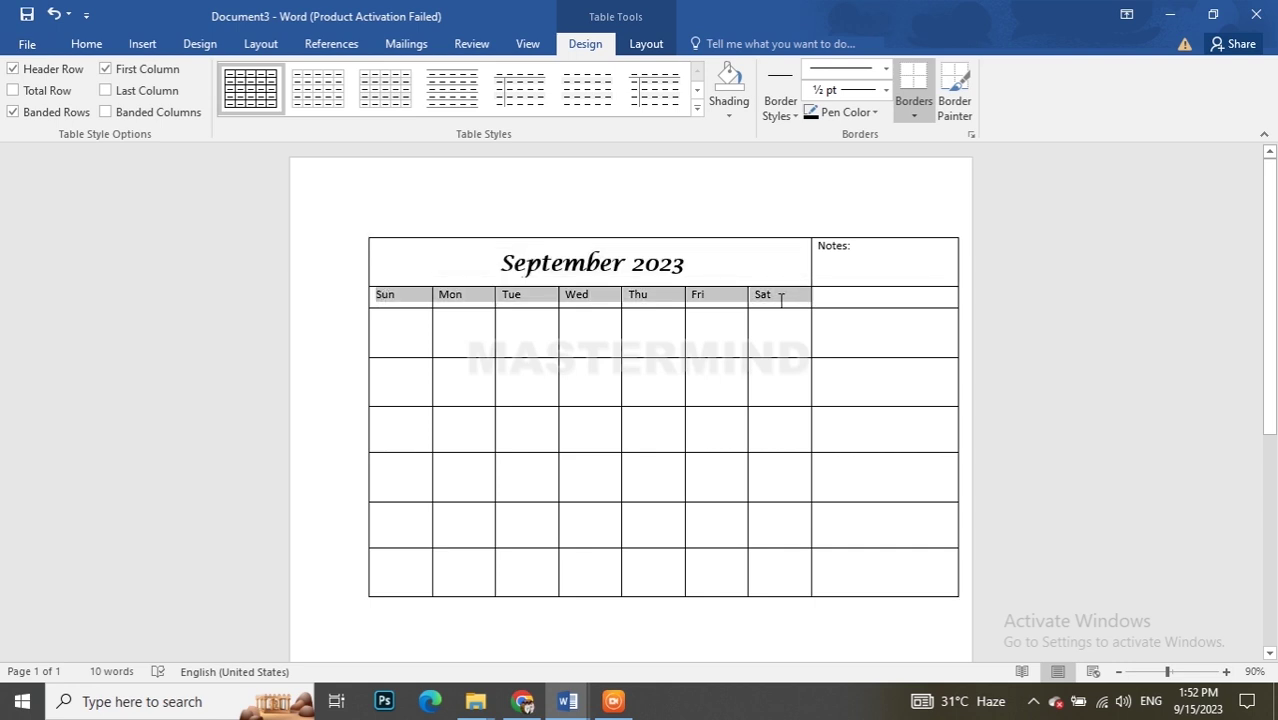
Fill the Sun–Sat header row with a light green theme shading colour.
drag(784, 282, 782, 304)
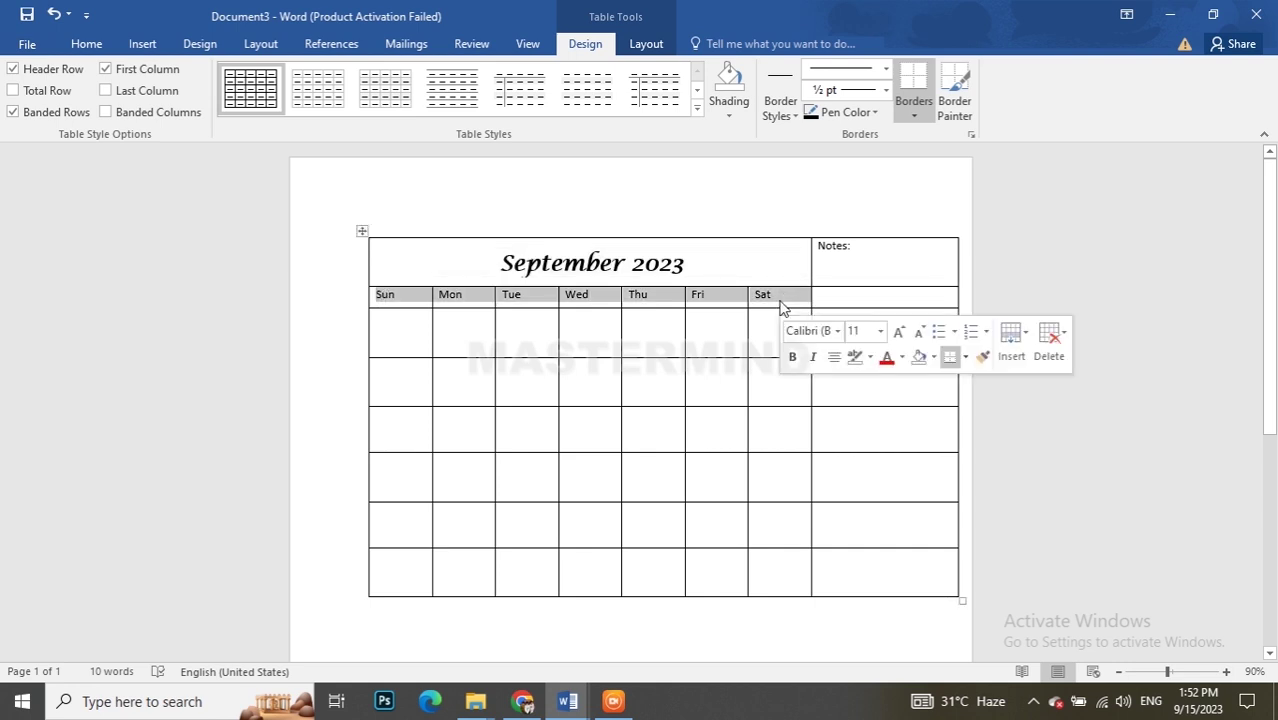
click(933, 357)
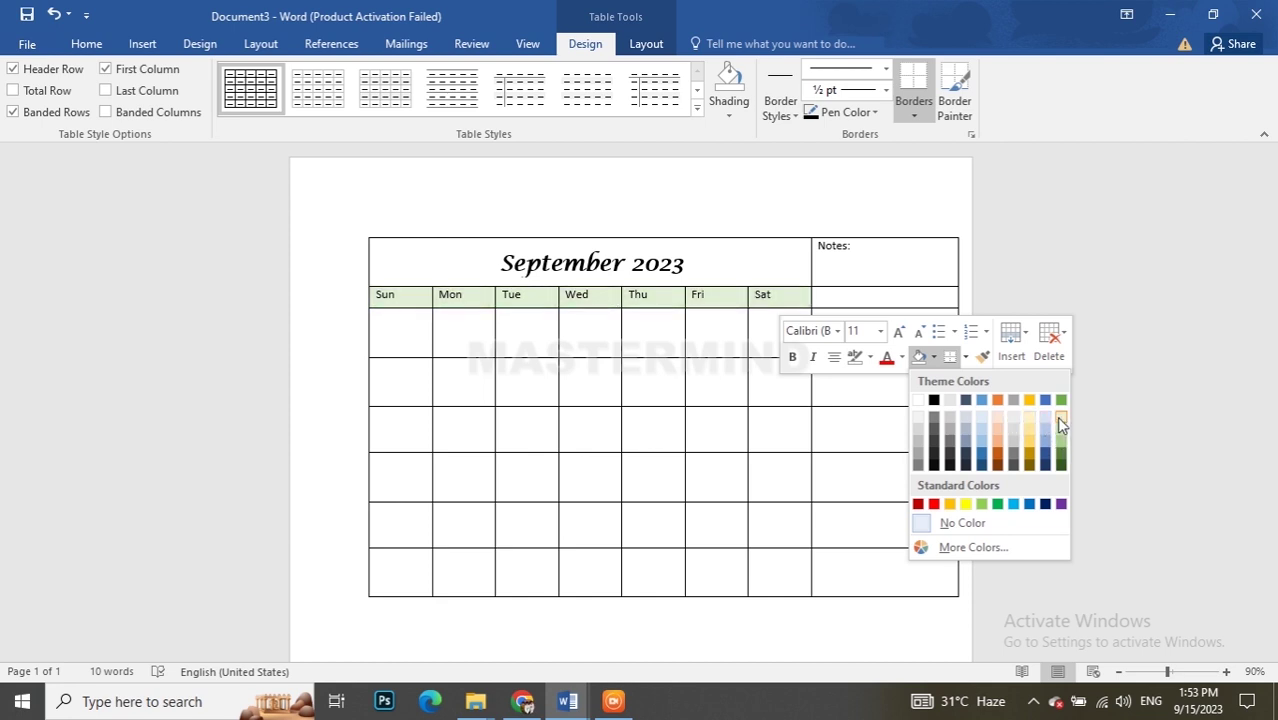
click(1060, 420)
click(654, 293)
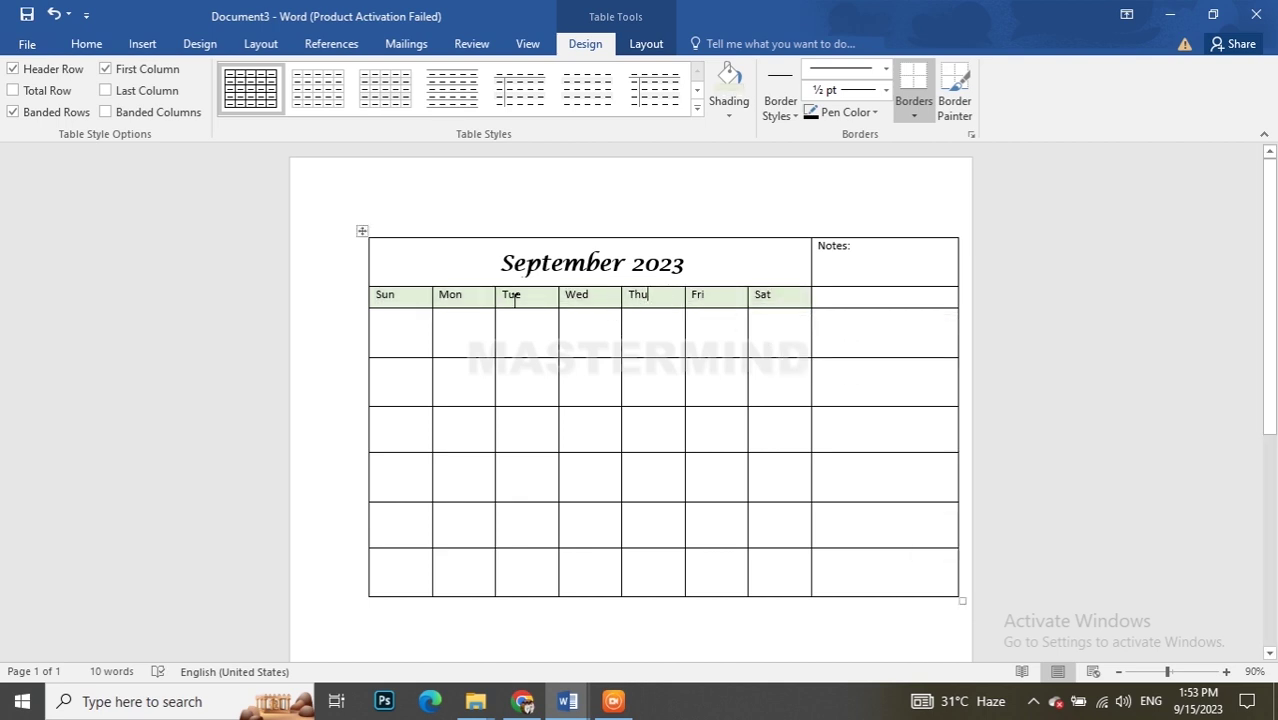
drag(378, 294, 763, 305)
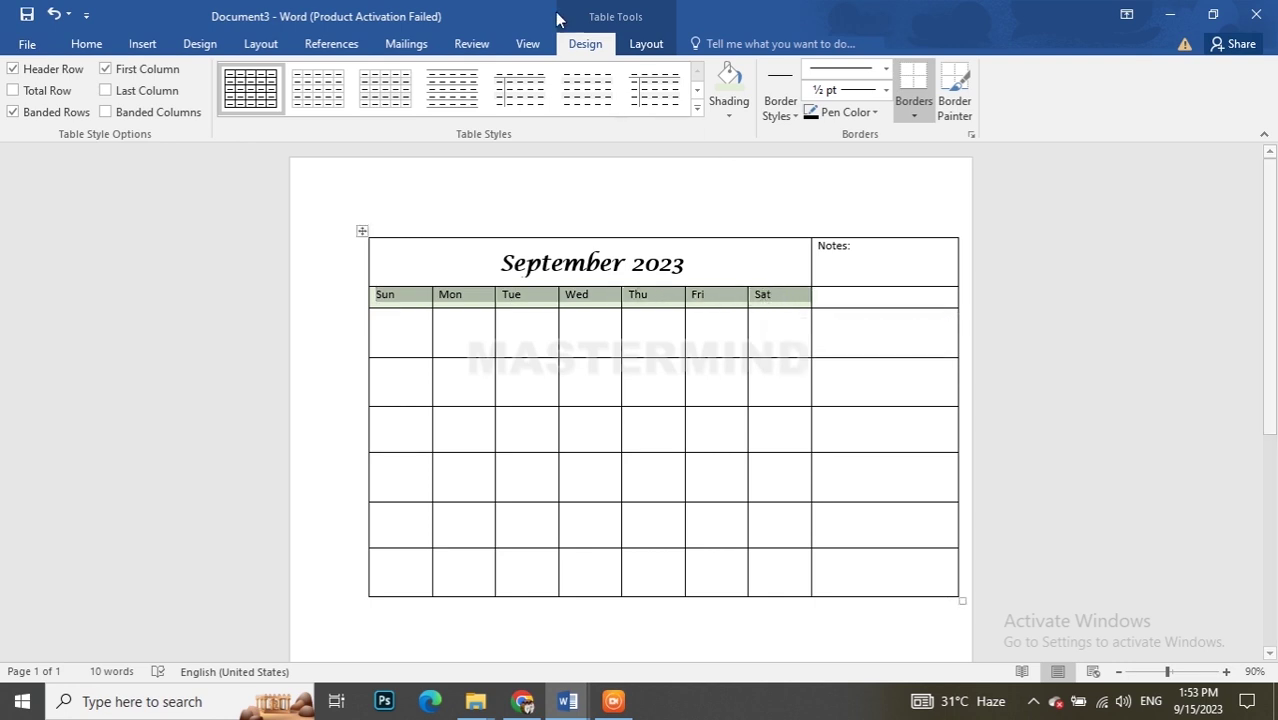
Centre the Sun–Sat weekday labels in their cells and make them bold.
click(645, 45)
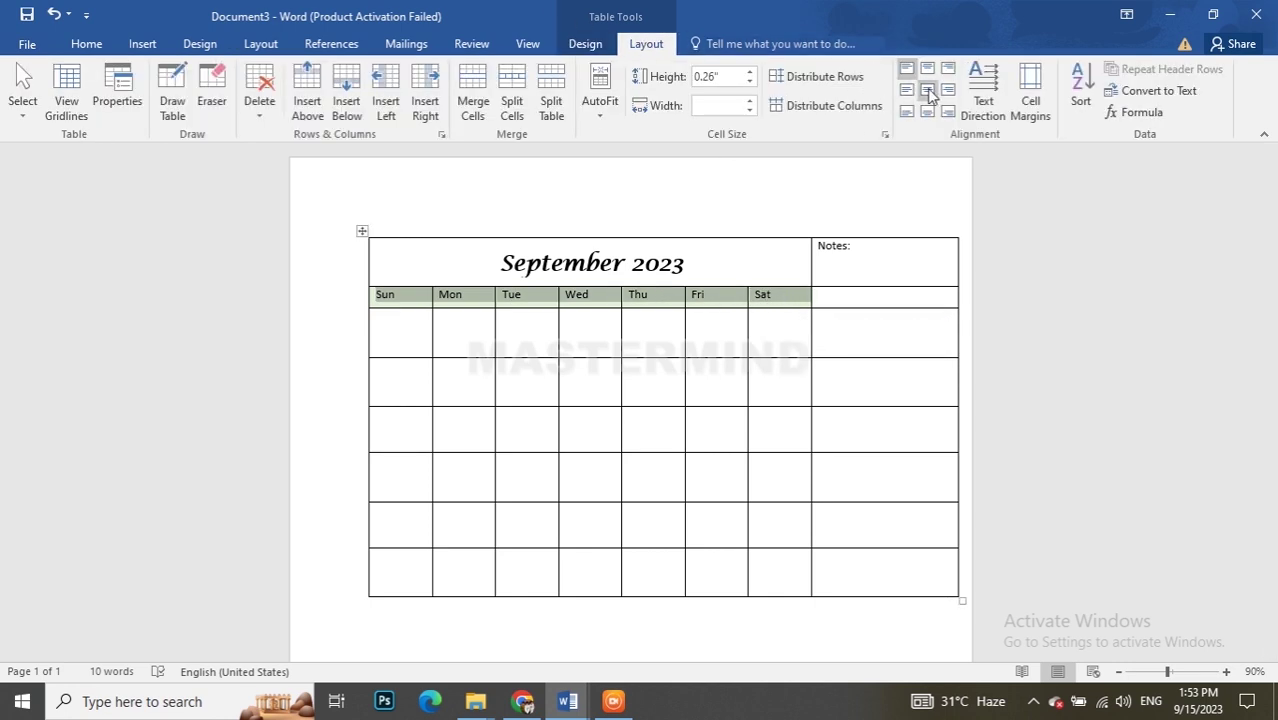
click(927, 90)
click(656, 278)
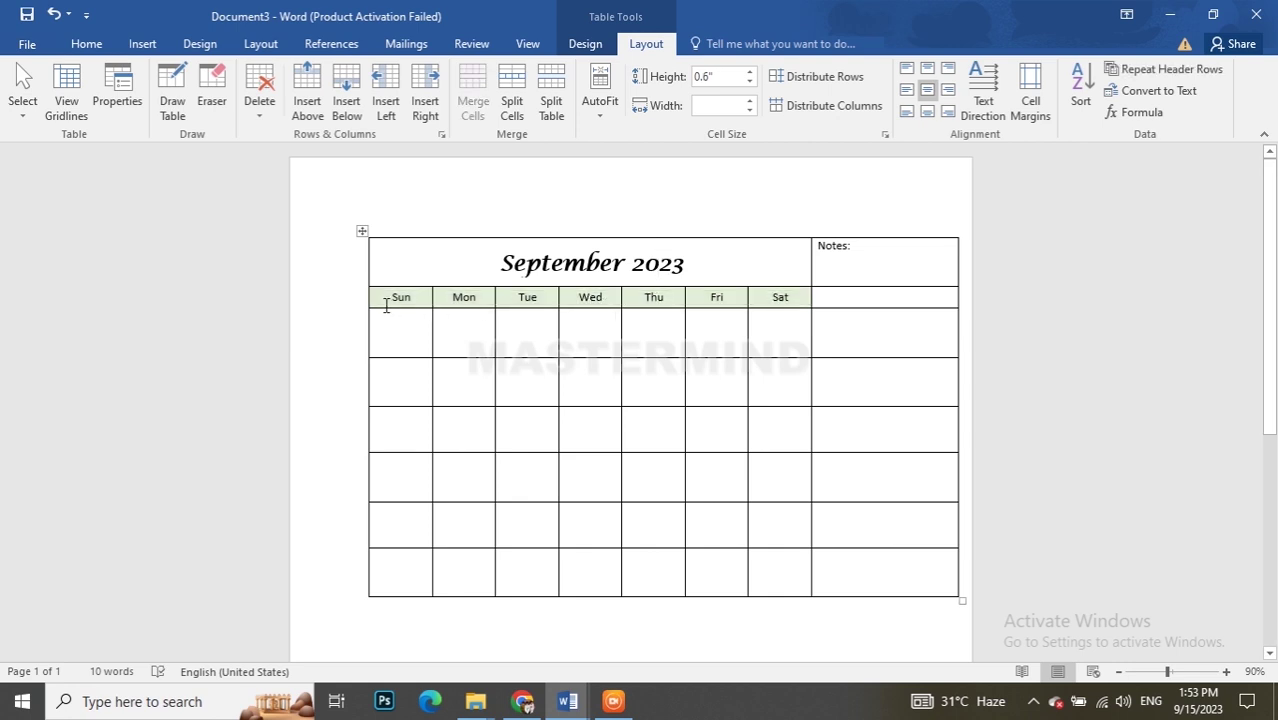
mouse_move(386, 306)
mouse_down()
mouse_move(810, 320)
mouse_move(800, 300)
mouse_up()
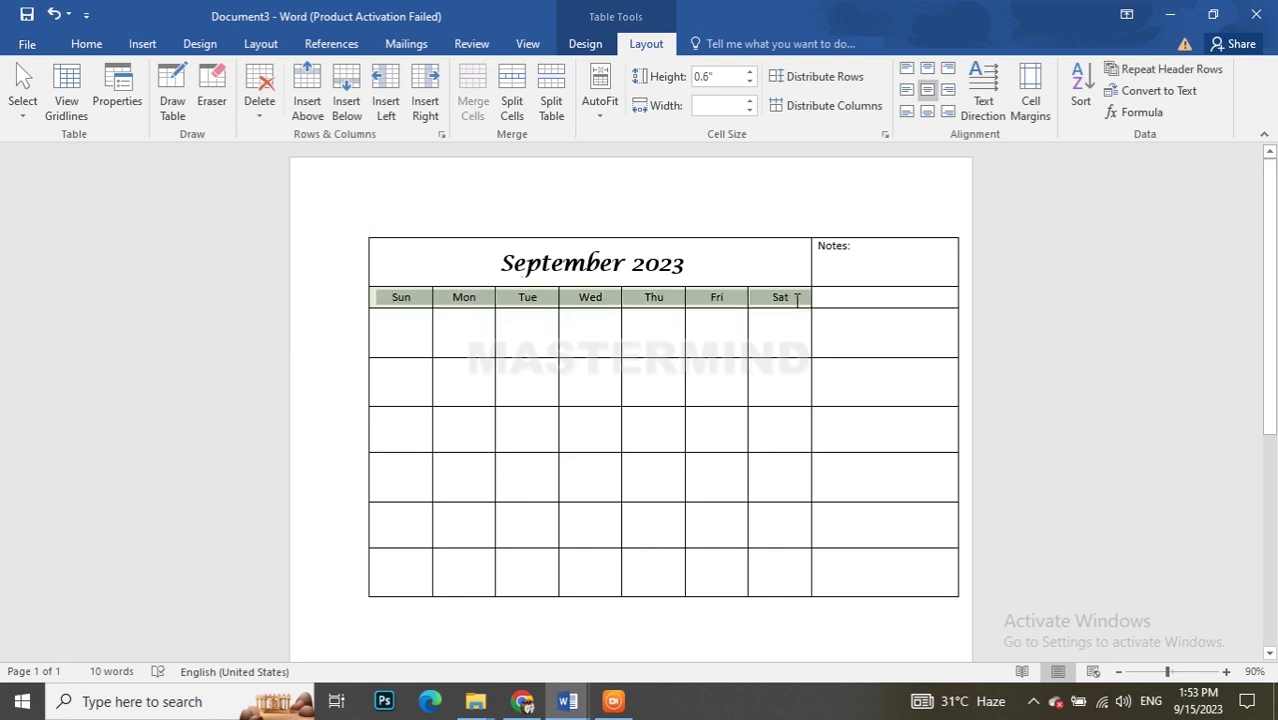
click(820, 357)
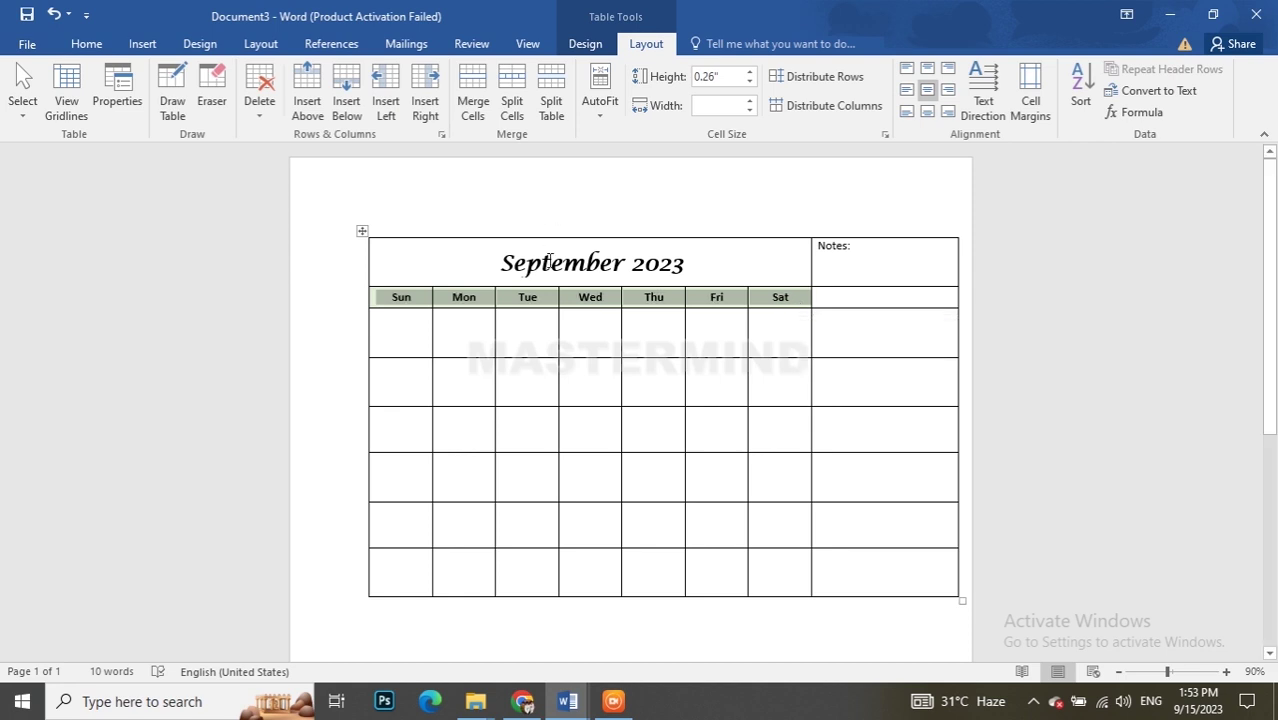
Grow the September 2023 title font two steps above 20 pt.
click(522, 256)
drag(502, 256, 716, 249)
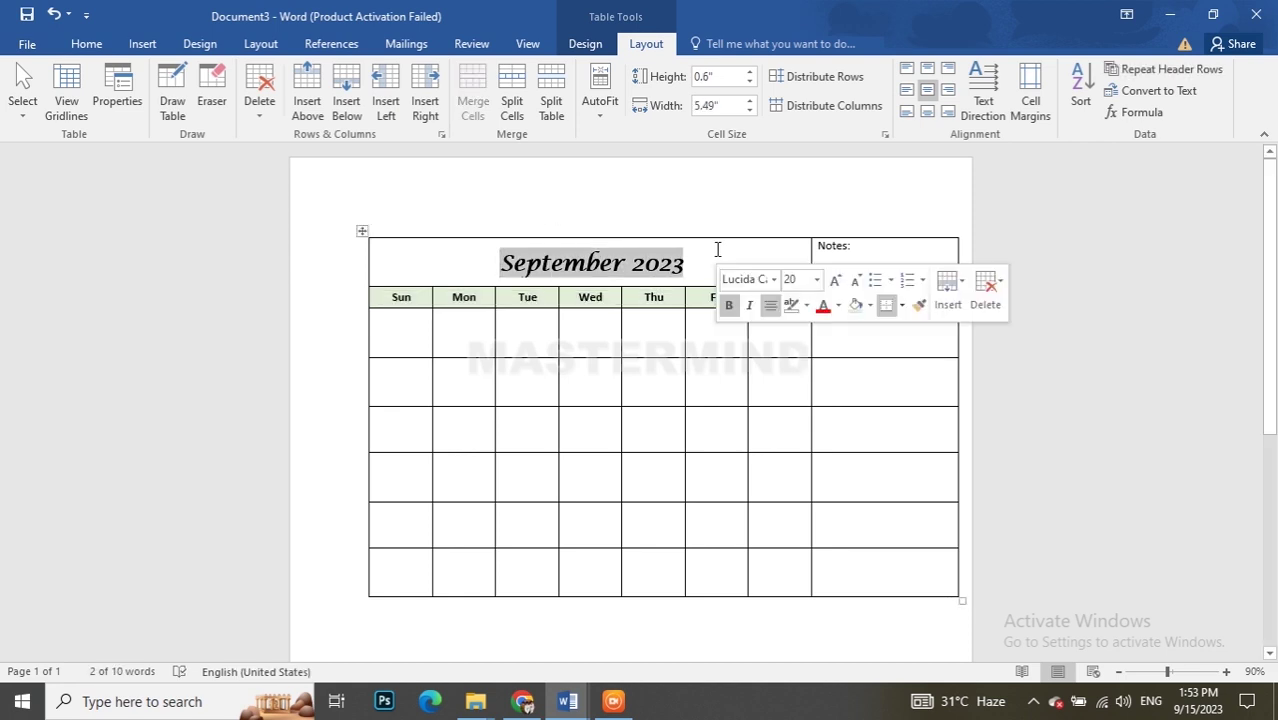
click(835, 282)
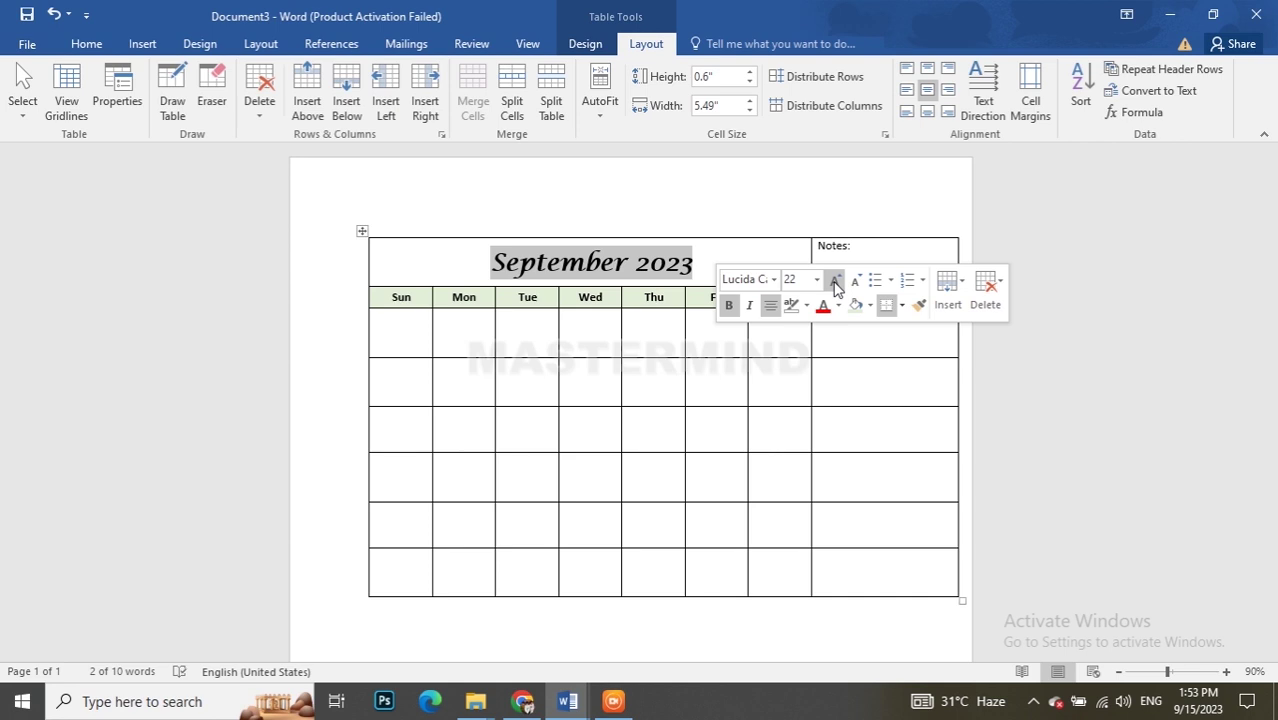
click(835, 282)
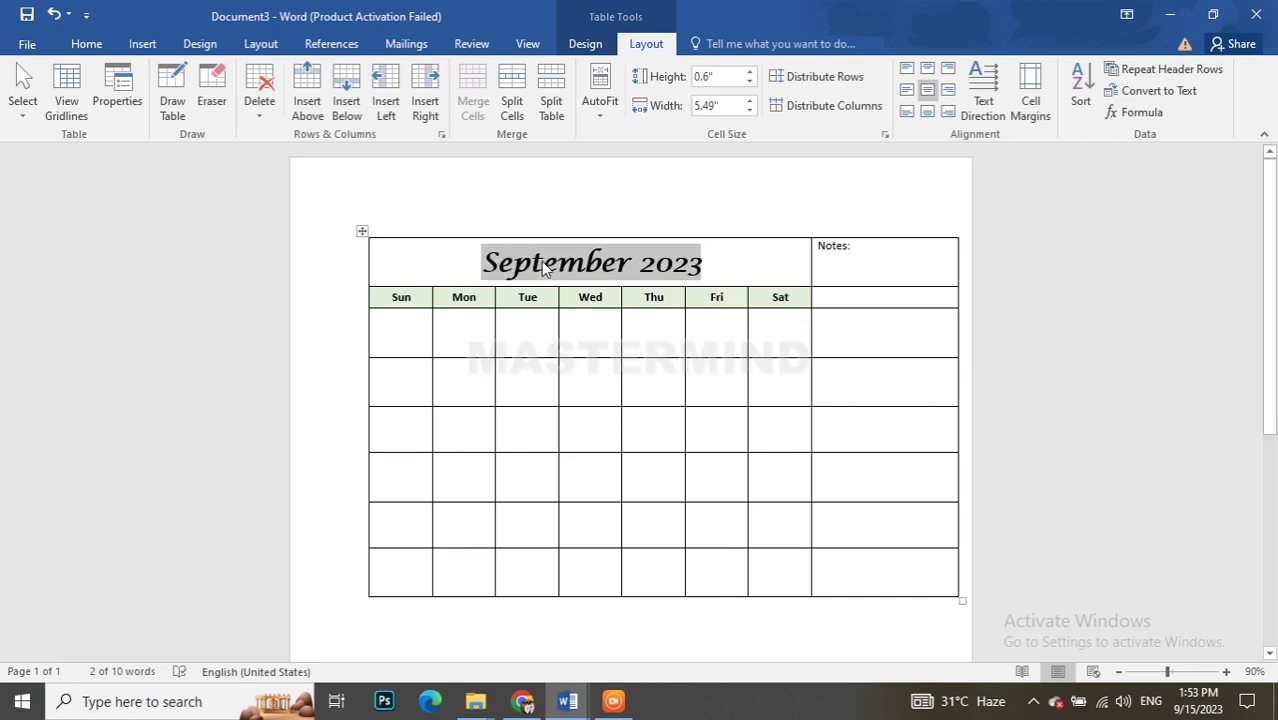
click(755, 262)
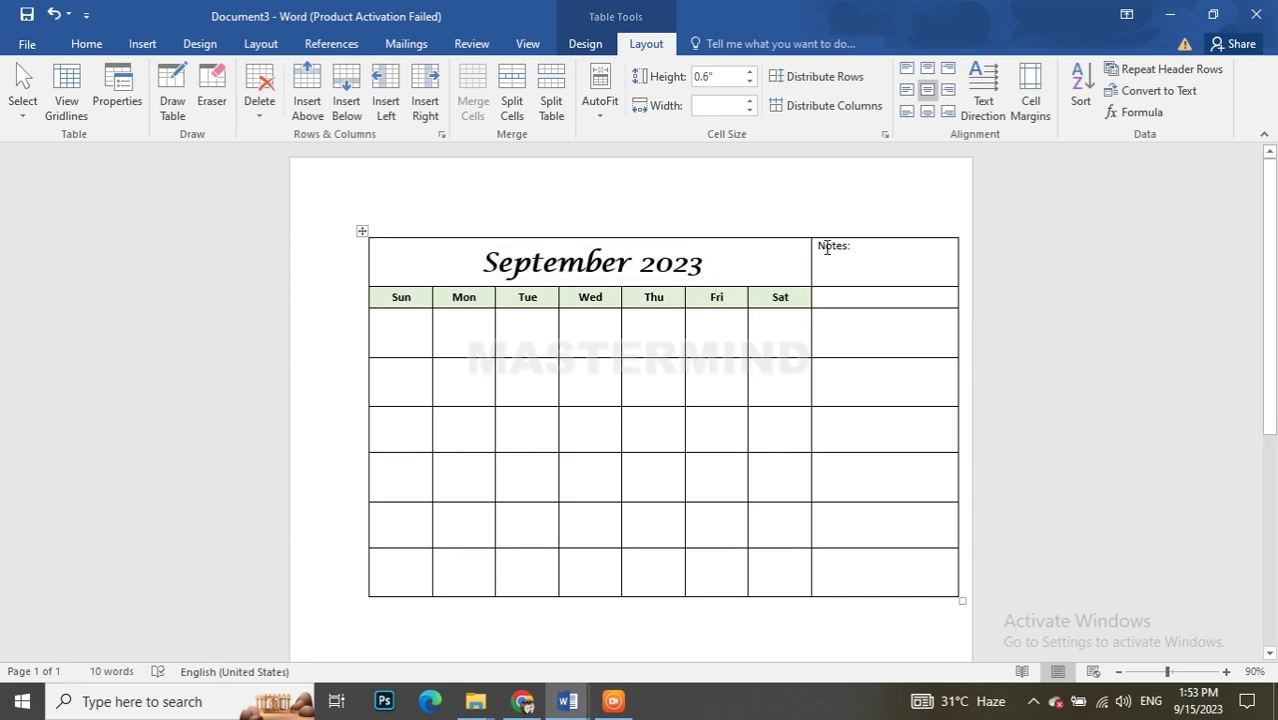
Make Notes: a 20 pt italic heading centred in its cell.
click(814, 247)
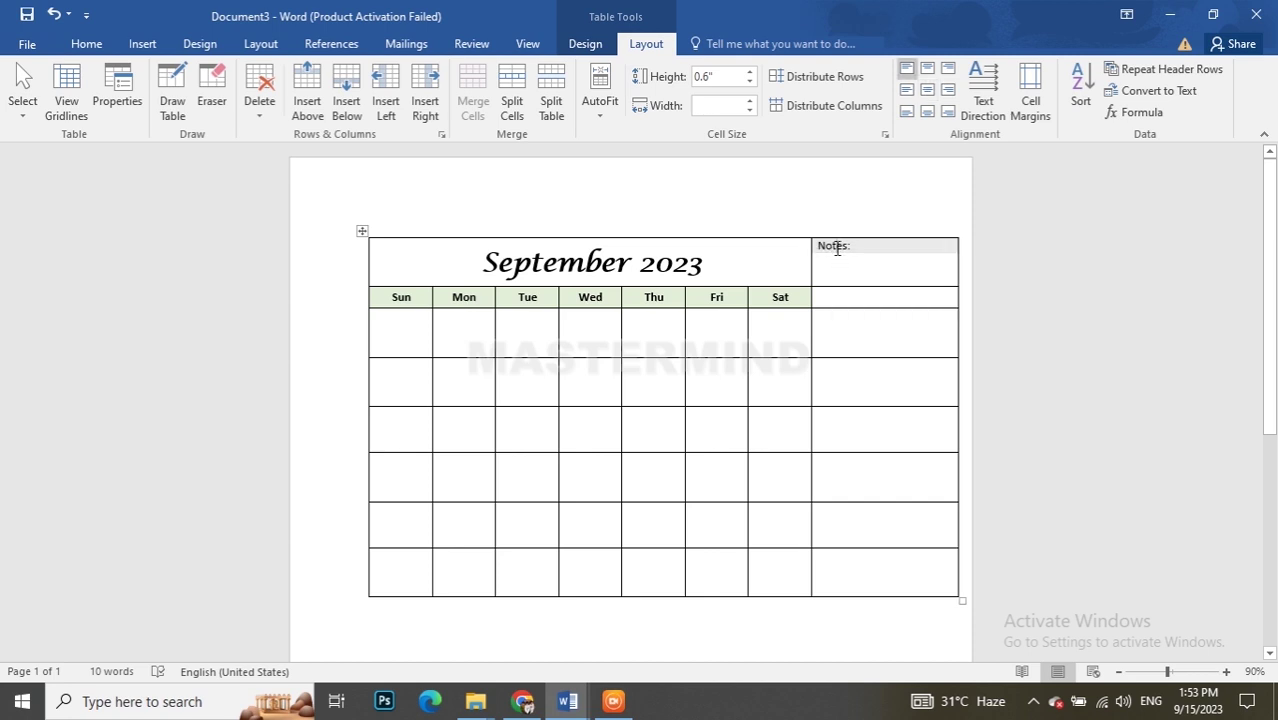
double_click(835, 246)
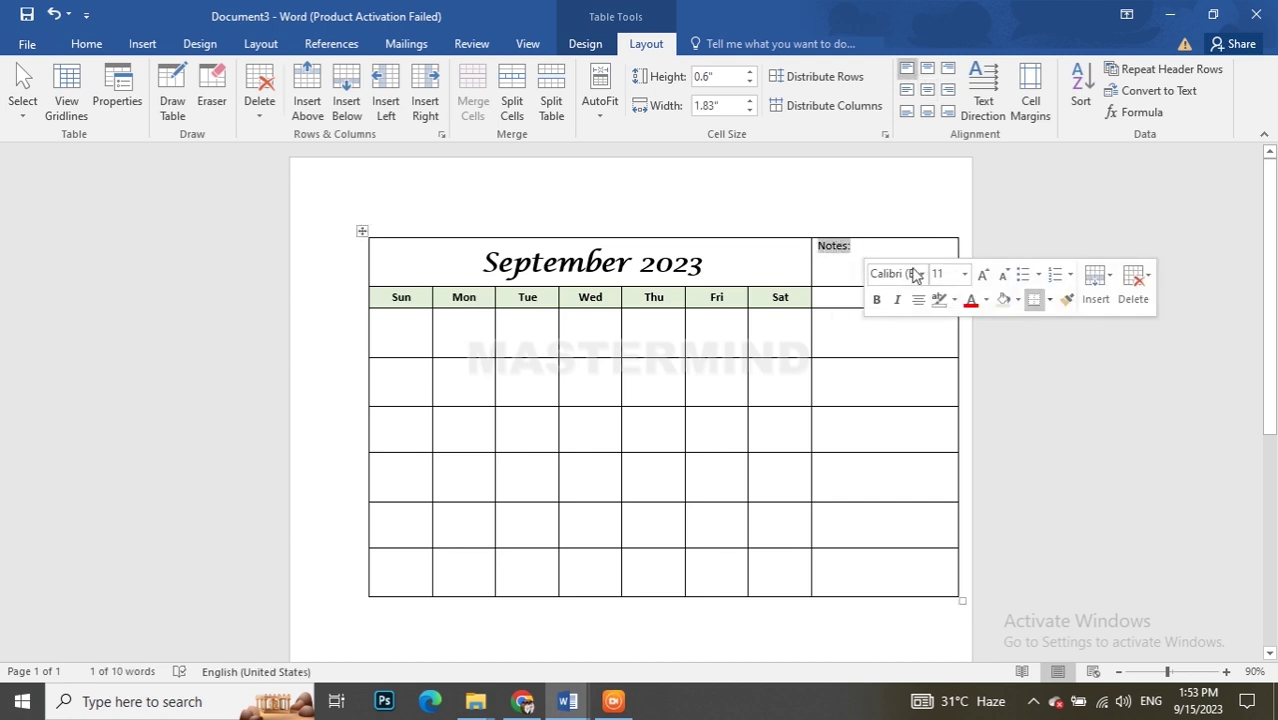
click(983, 275)
click(983, 275)
click(983, 275)
click(983, 275)
click(983, 275)
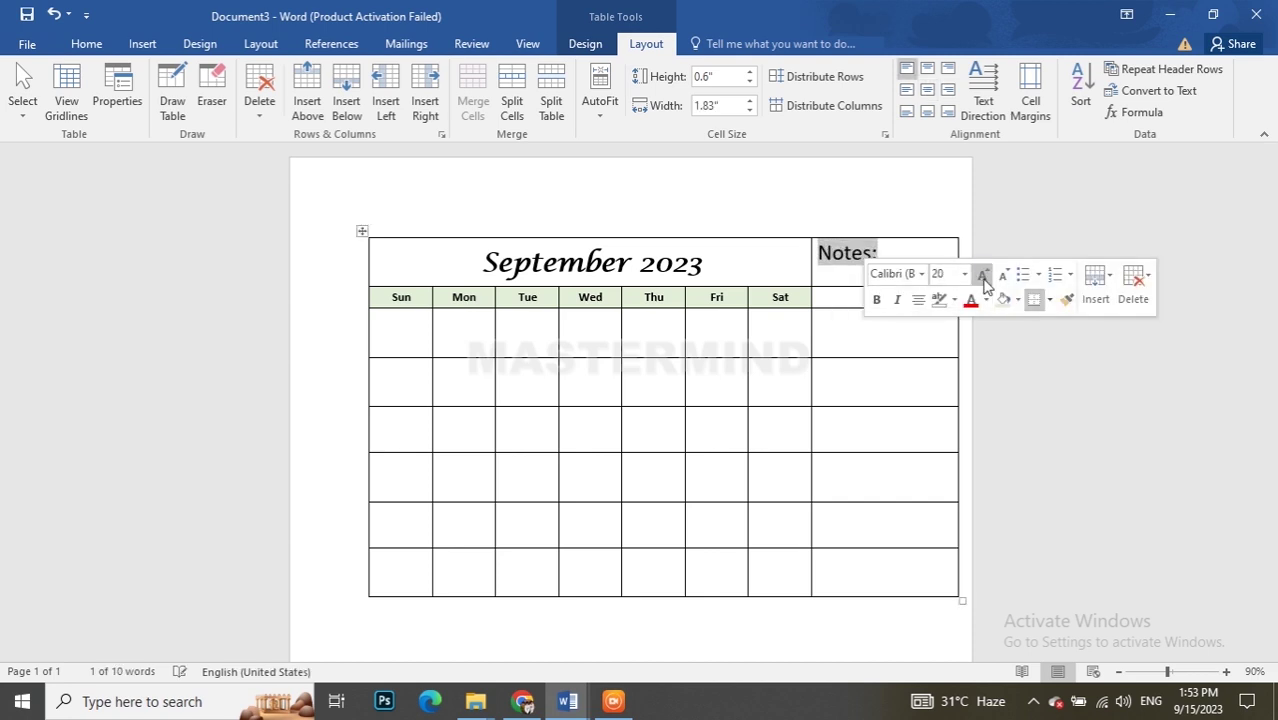
click(897, 300)
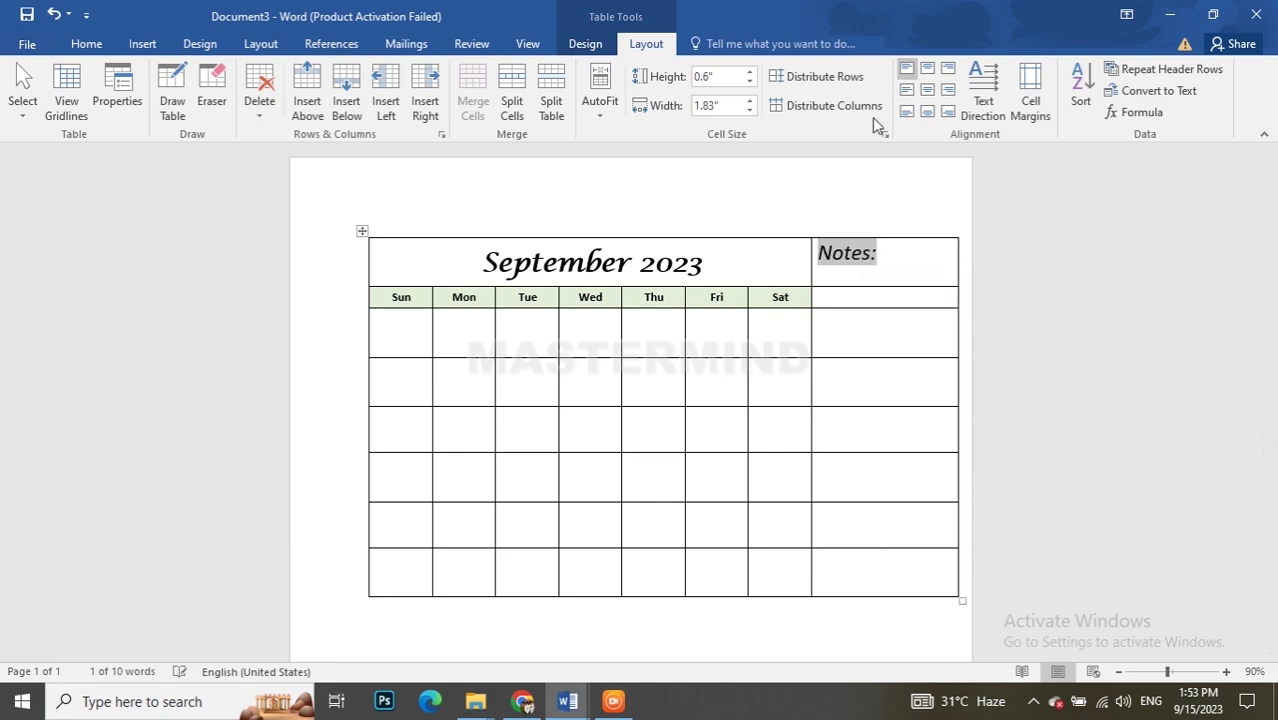
click(927, 91)
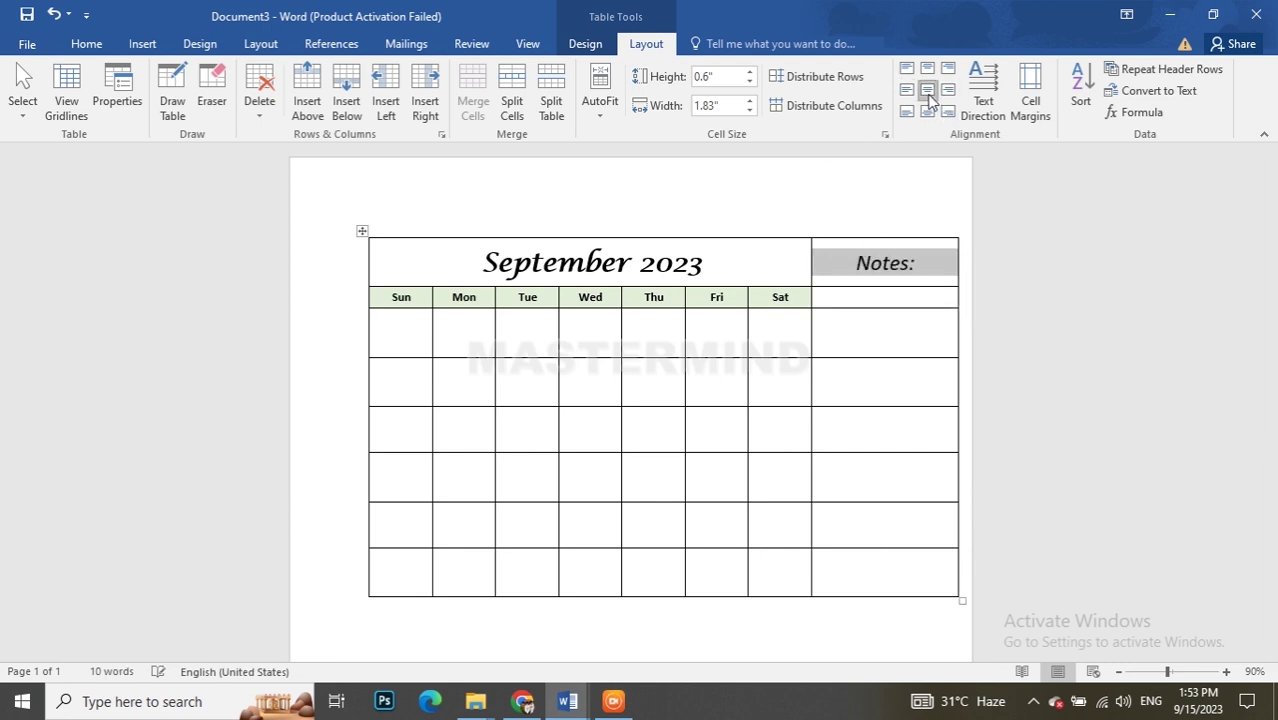
Shade the Notes cell black.
click(866, 266)
double_click(838, 260)
click(838, 262)
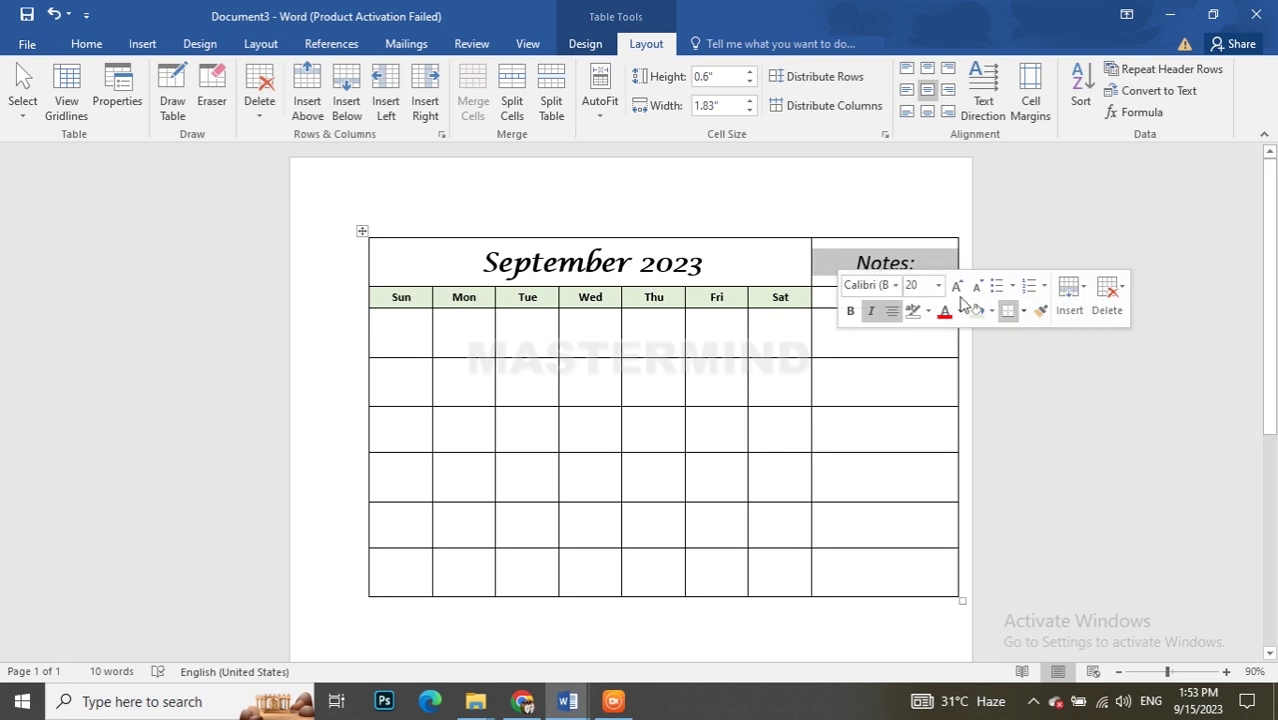
click(992, 318)
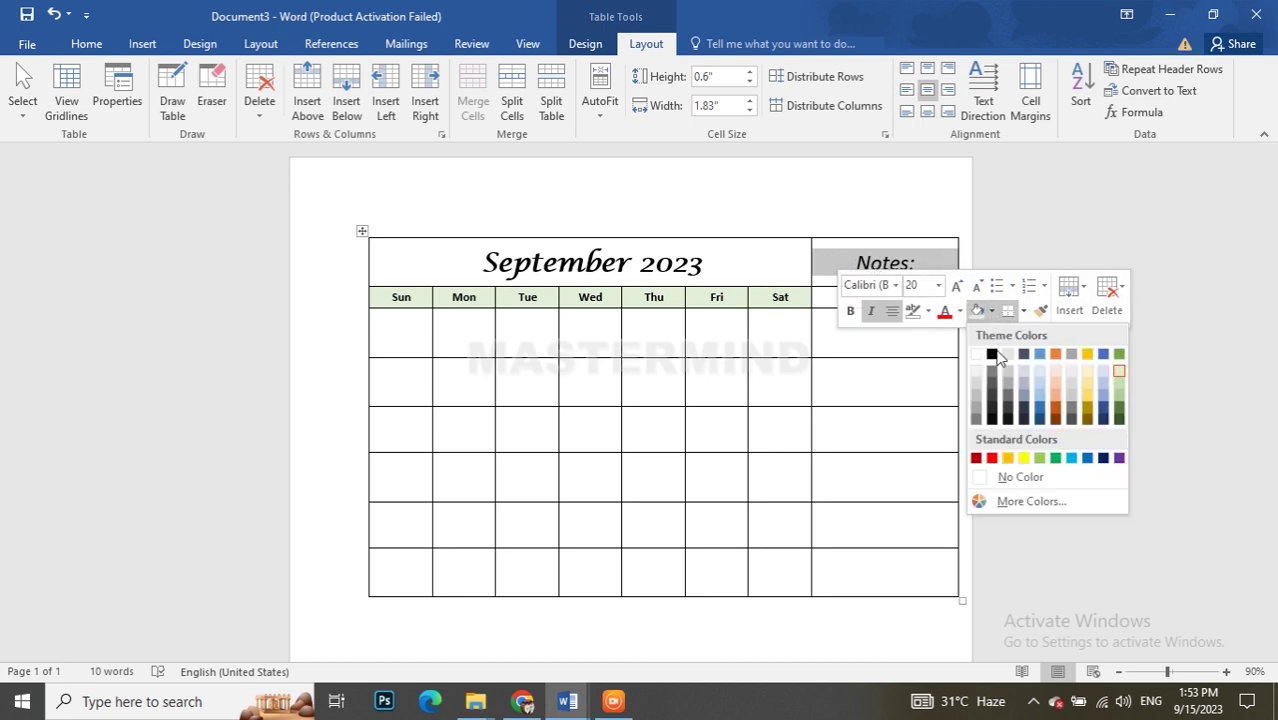
click(995, 357)
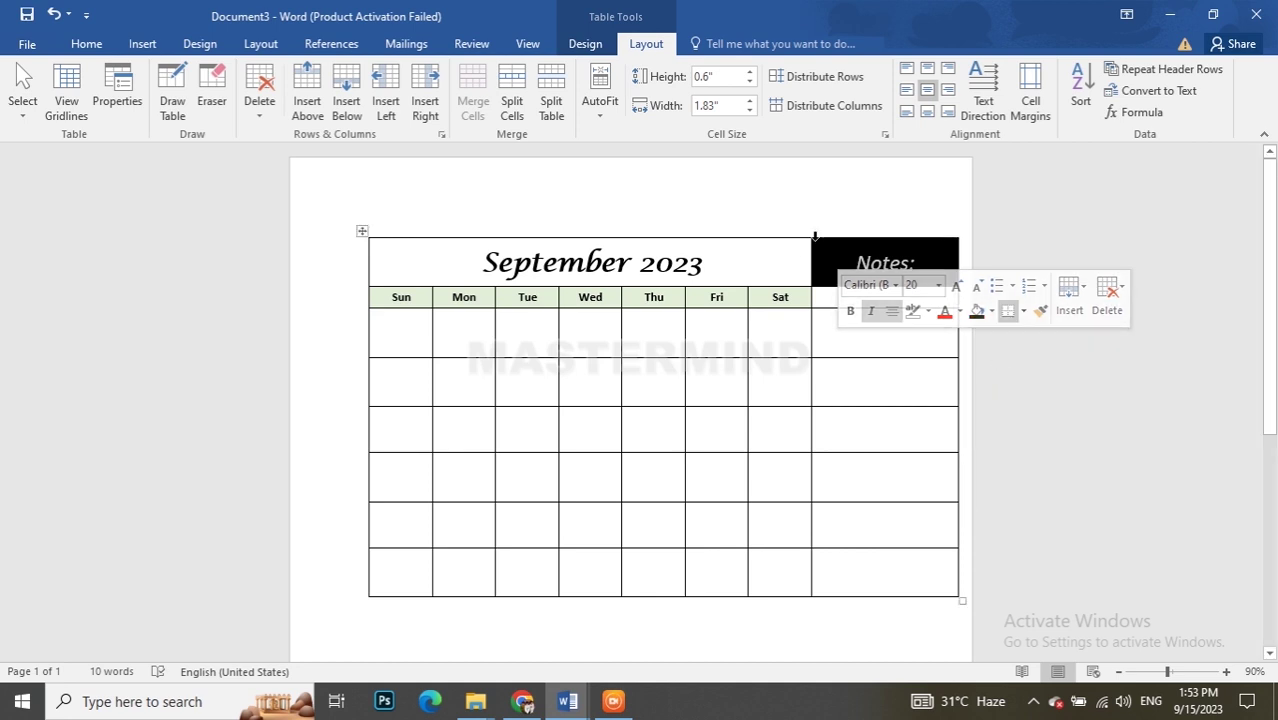
click(857, 262)
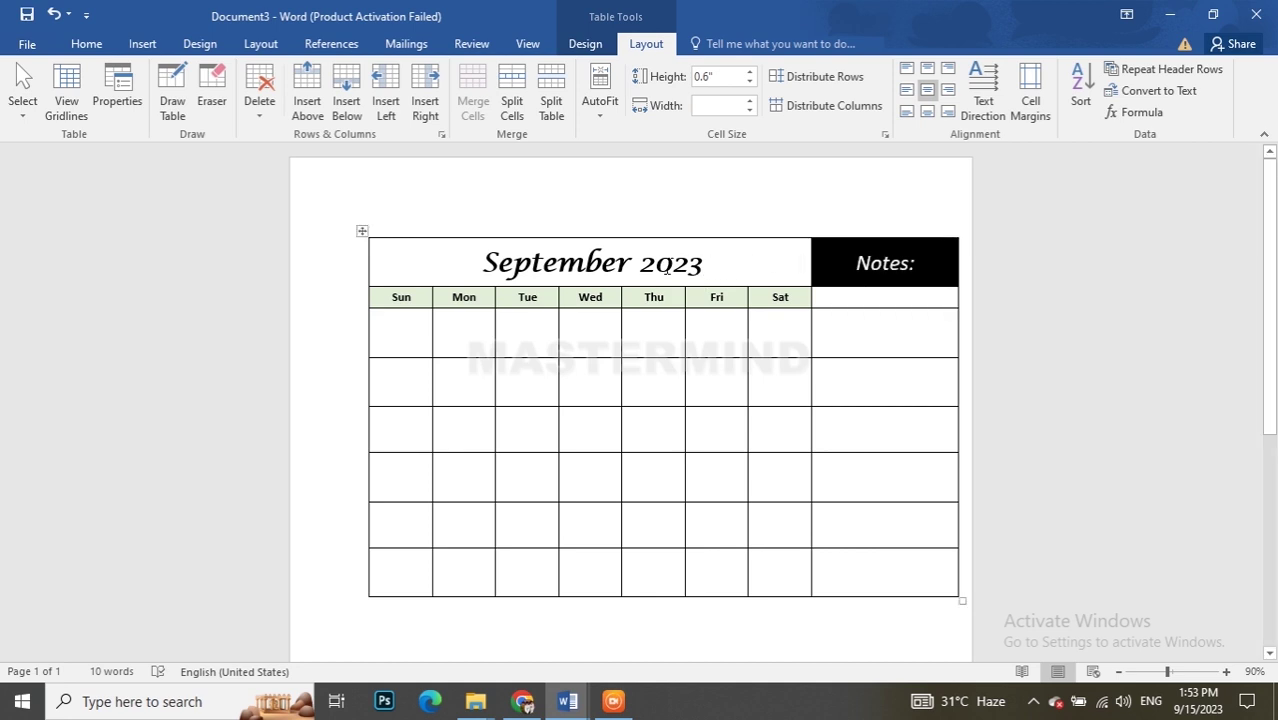
Shrink the September 2023 title to 18 pt and shorten the title row.
drag(667, 268, 480, 264)
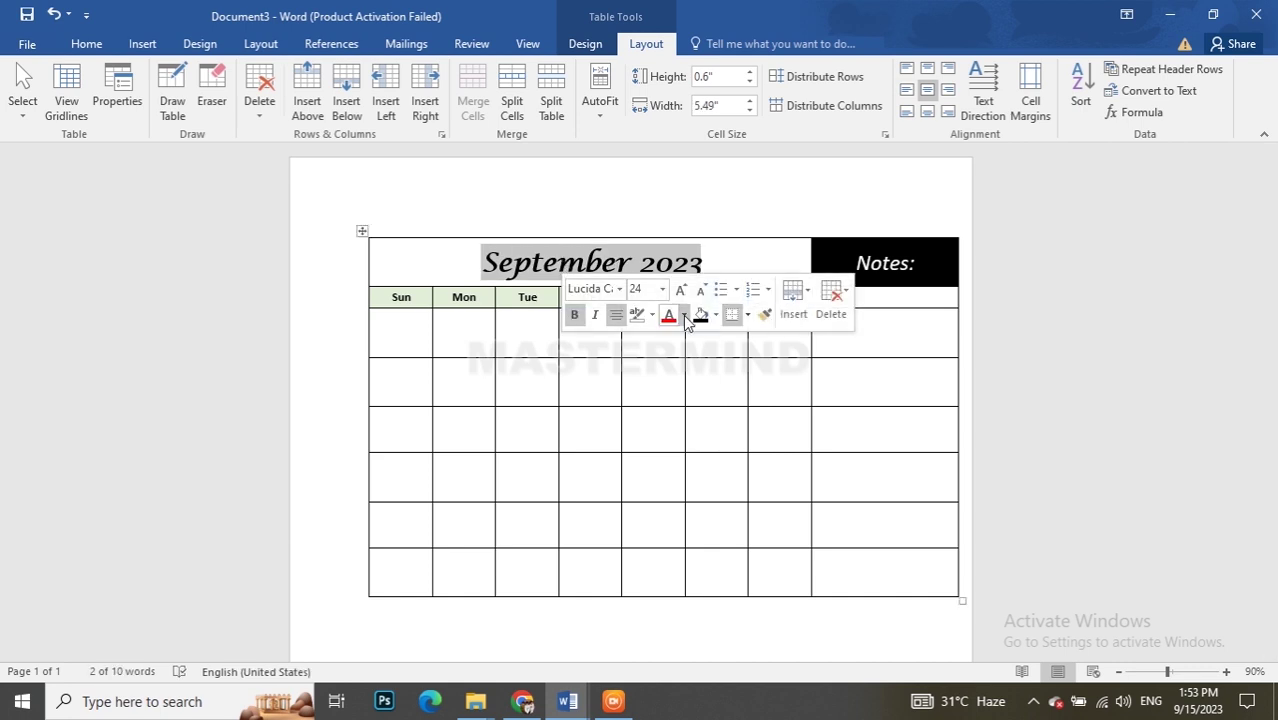
click(701, 289)
click(701, 289)
click(701, 289)
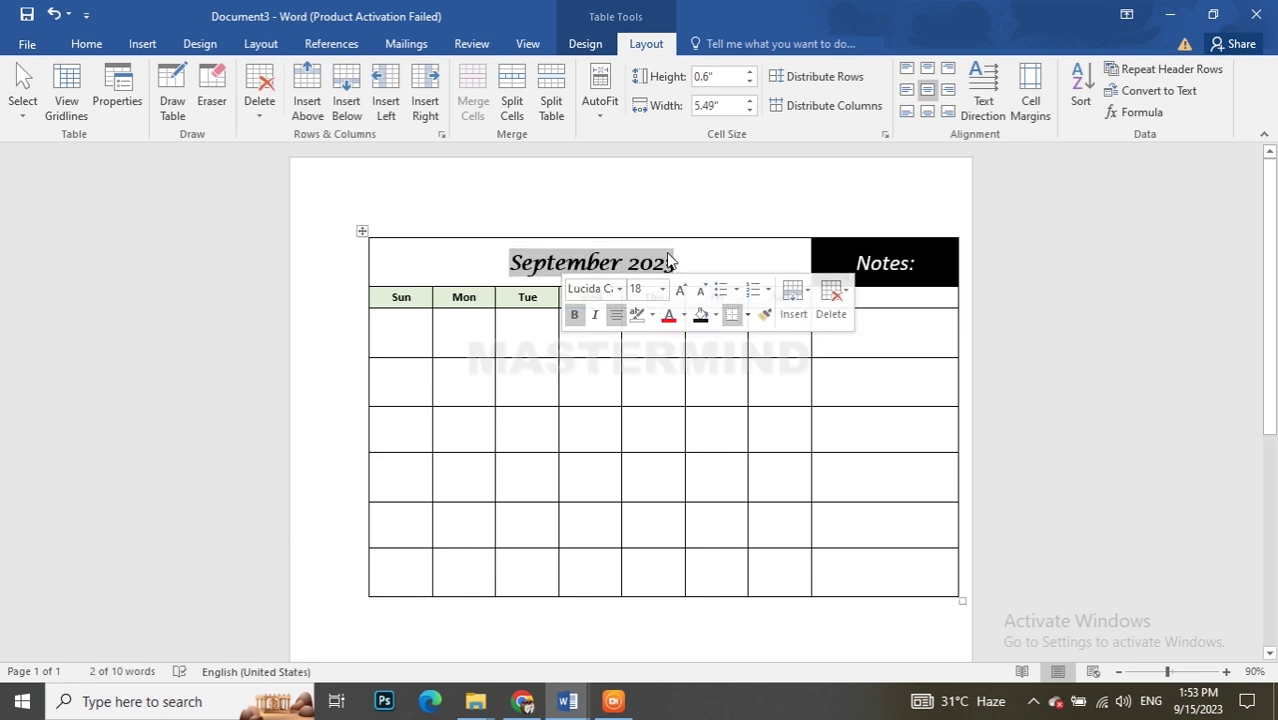
click(661, 268)
drag(661, 287, 667, 270)
click(820, 308)
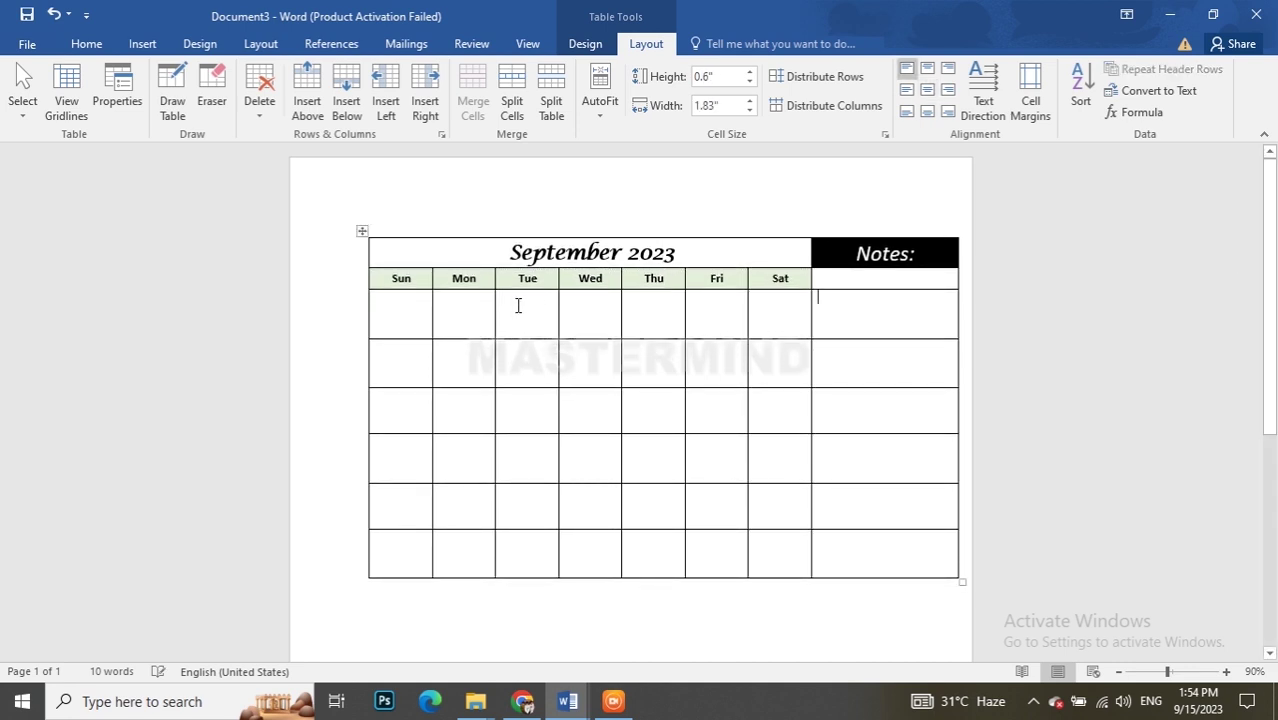
Enter the first dates starting with 1 on Friday, skipping the Notes column, through 12.
click(714, 315)
text(1)
key(Tab)
text(2)
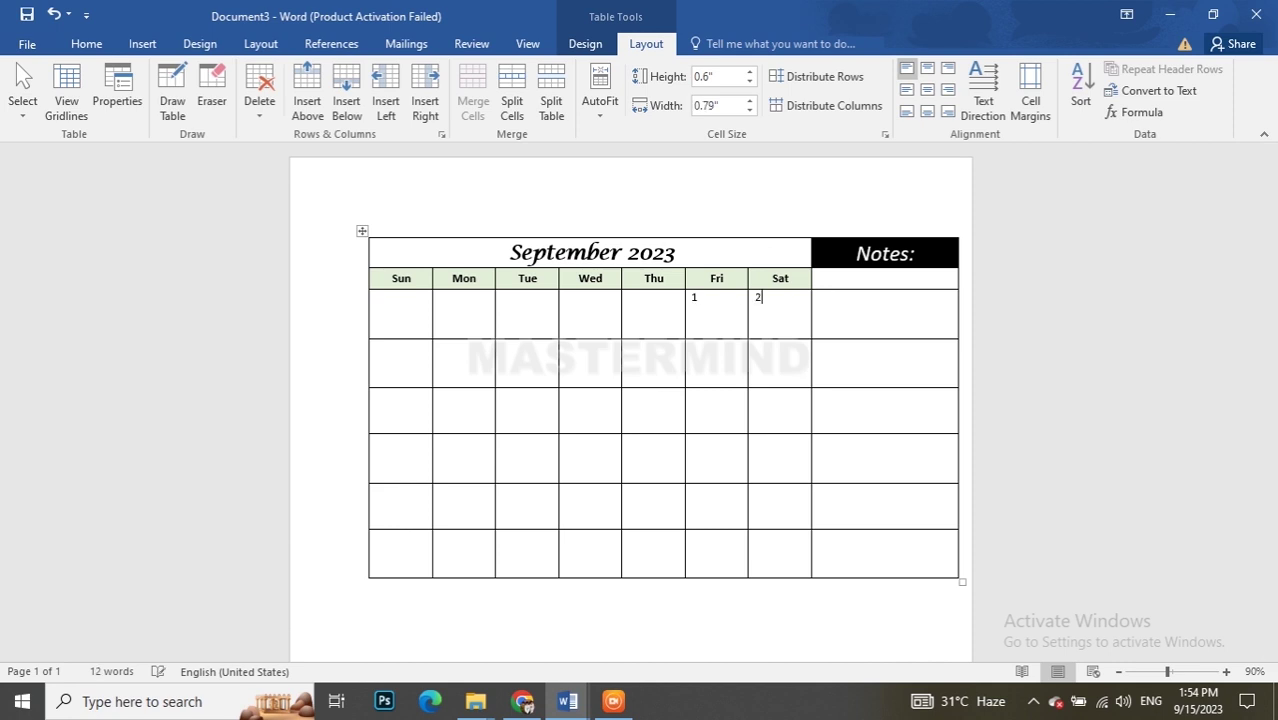
key(Tab)
key(Tab)
text(4)
key(Tab)
text(5)
key(Tab)
text(6)
key(Tab)
text(8)
key(Tab)
text(9)
key(Tab)
key(Tab)
key(Tab)
text(11)
key(Tab)
text(12)
text(14)
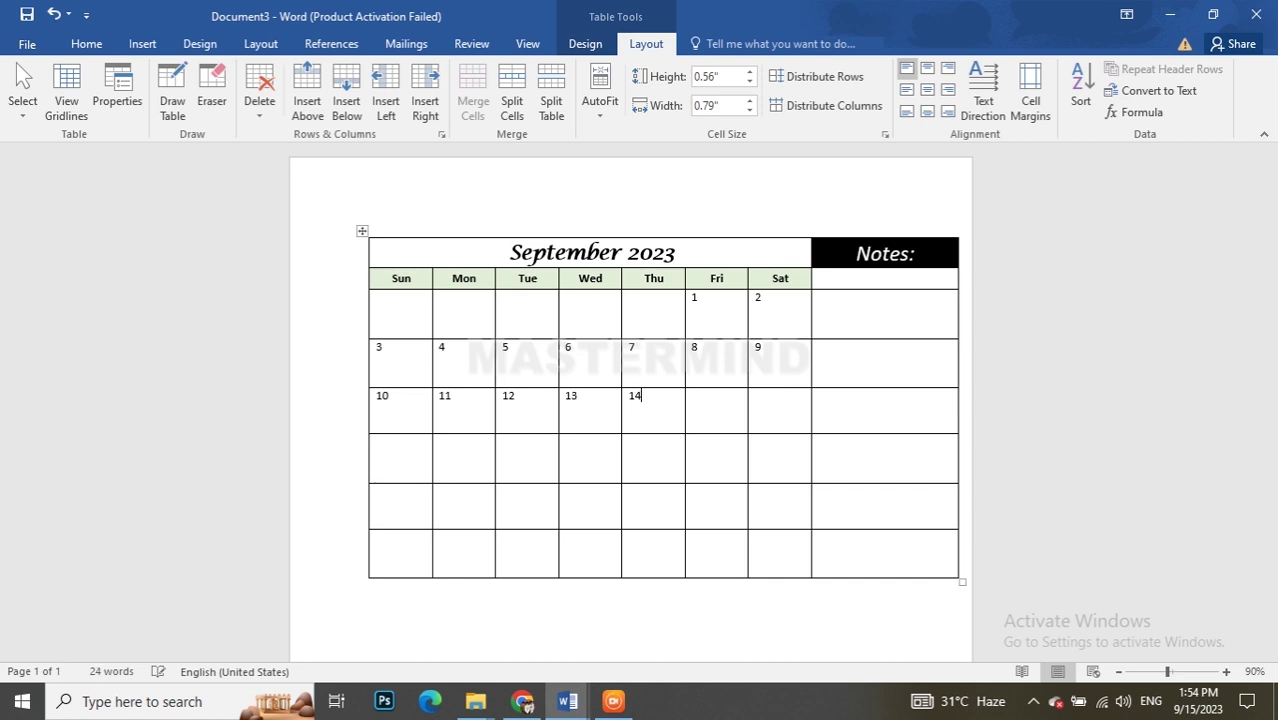
Fill in the remaining weeks' dates through Saturday the 30th.
key(Tab)
text(1)
key(Right)
key(Right)
text(8)
key(Tab)
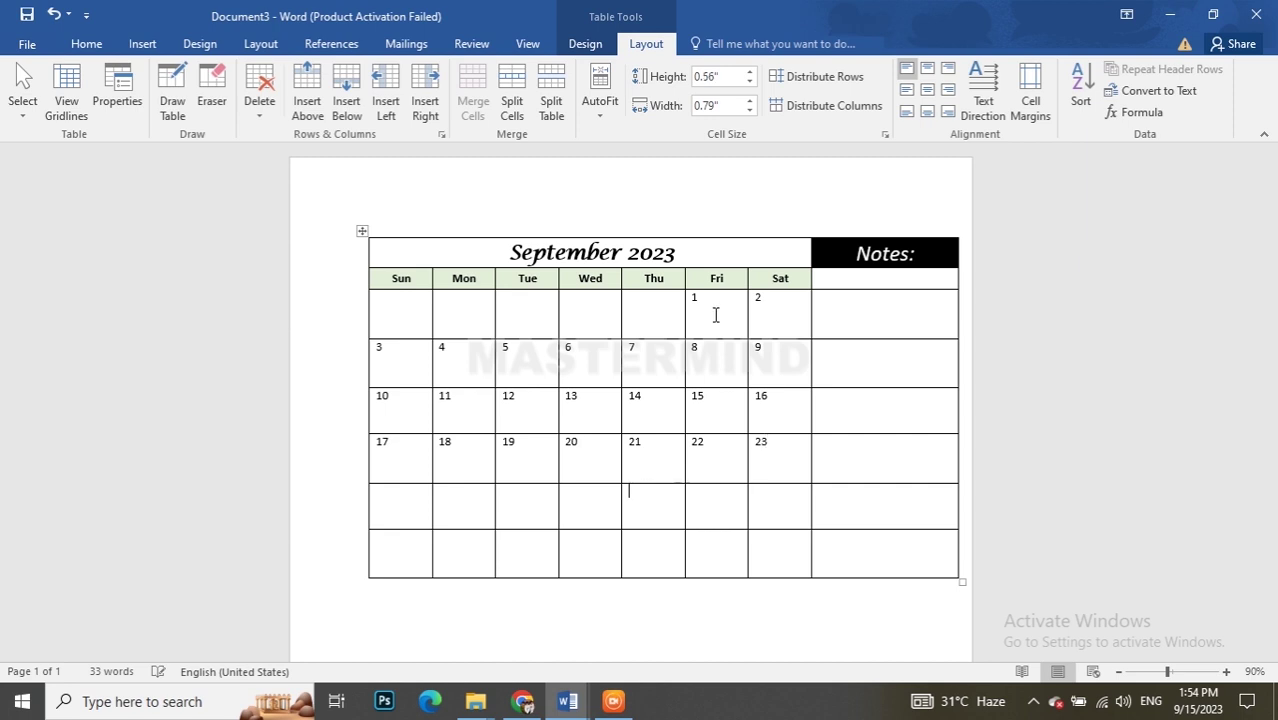
key(Left)
key(Left)
key(Left)
key(Right)
key(Right)
key(Tab)
text(2)
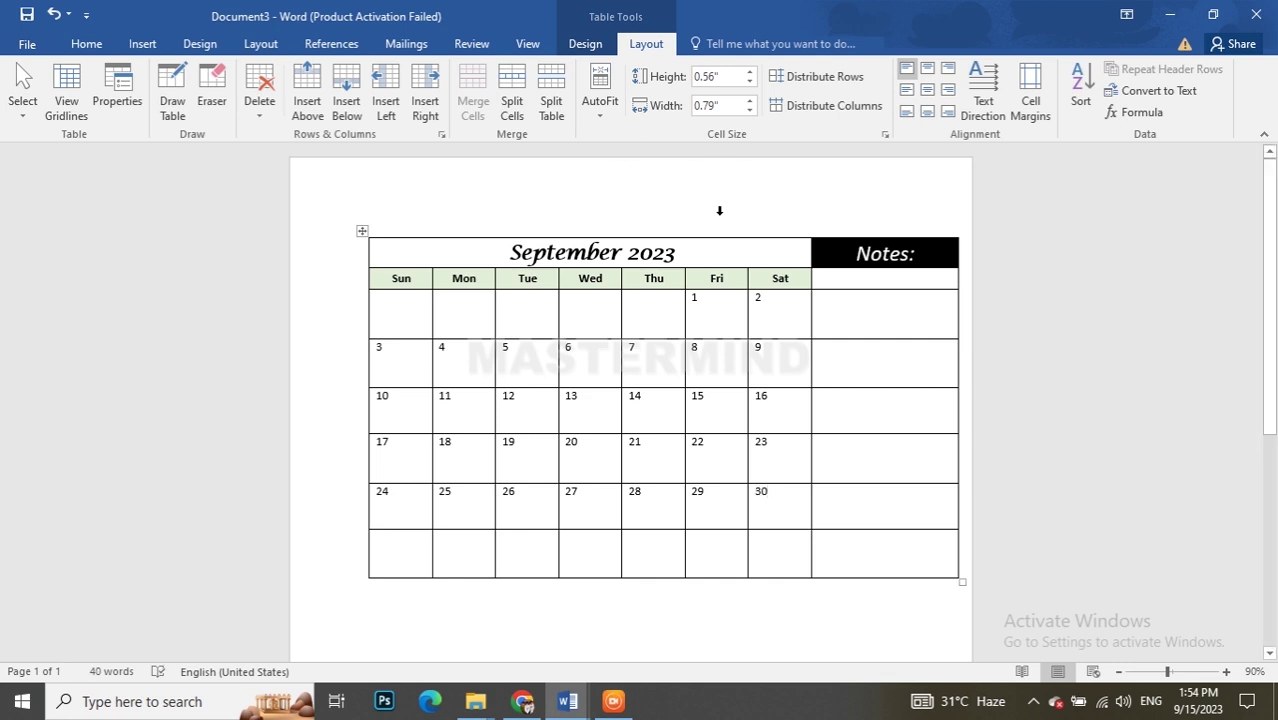
Select all the date rows and make the day numbers bold and larger.
drag(697, 309, 758, 460)
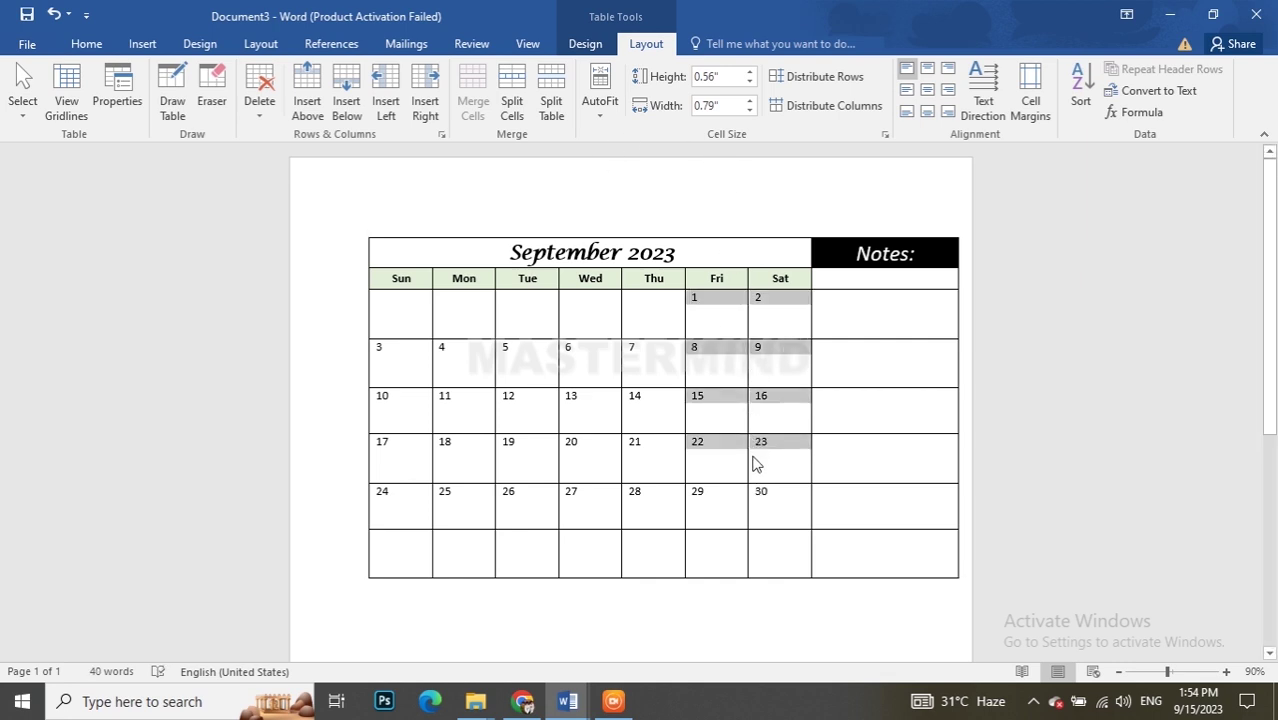
drag(393, 300, 735, 529)
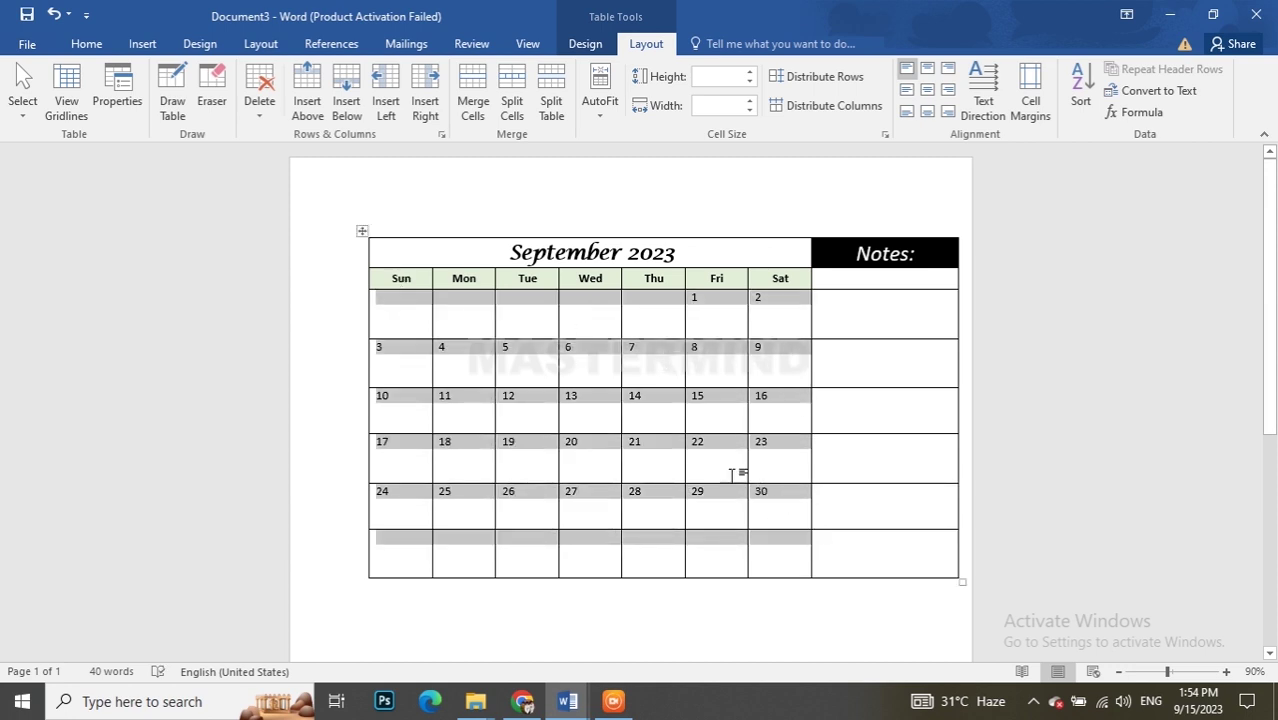
right_click(648, 308)
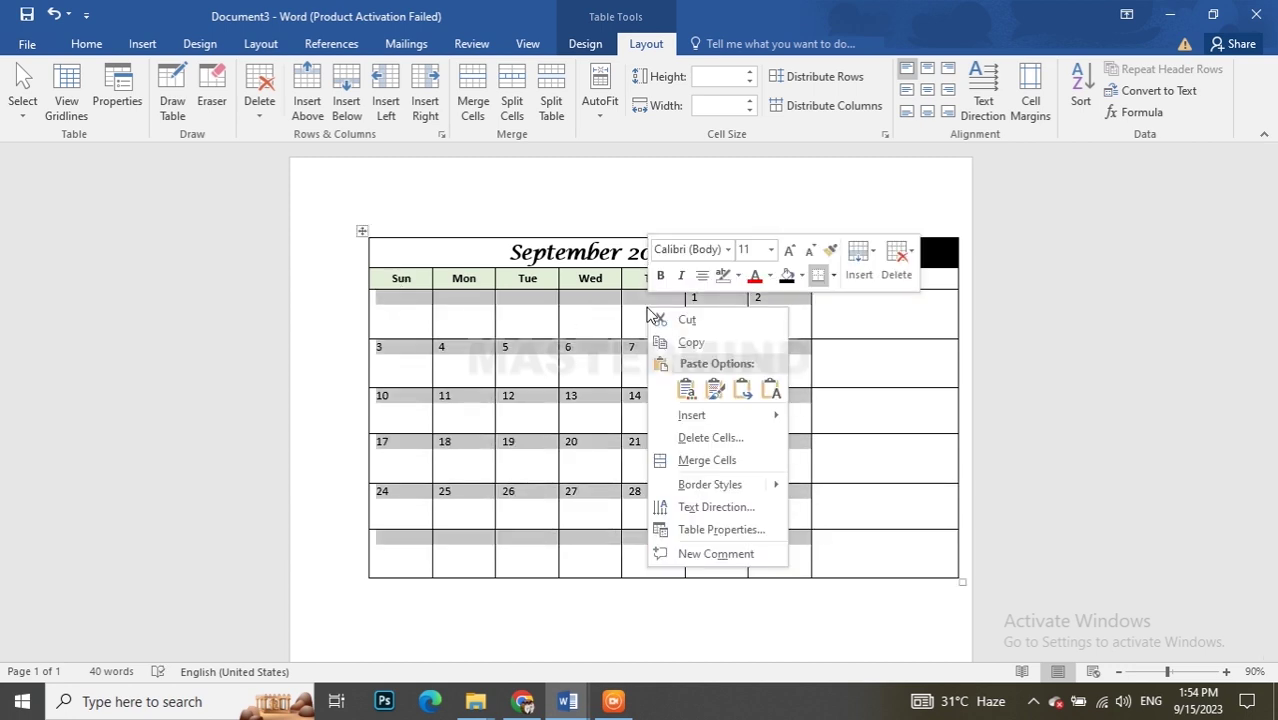
click(537, 327)
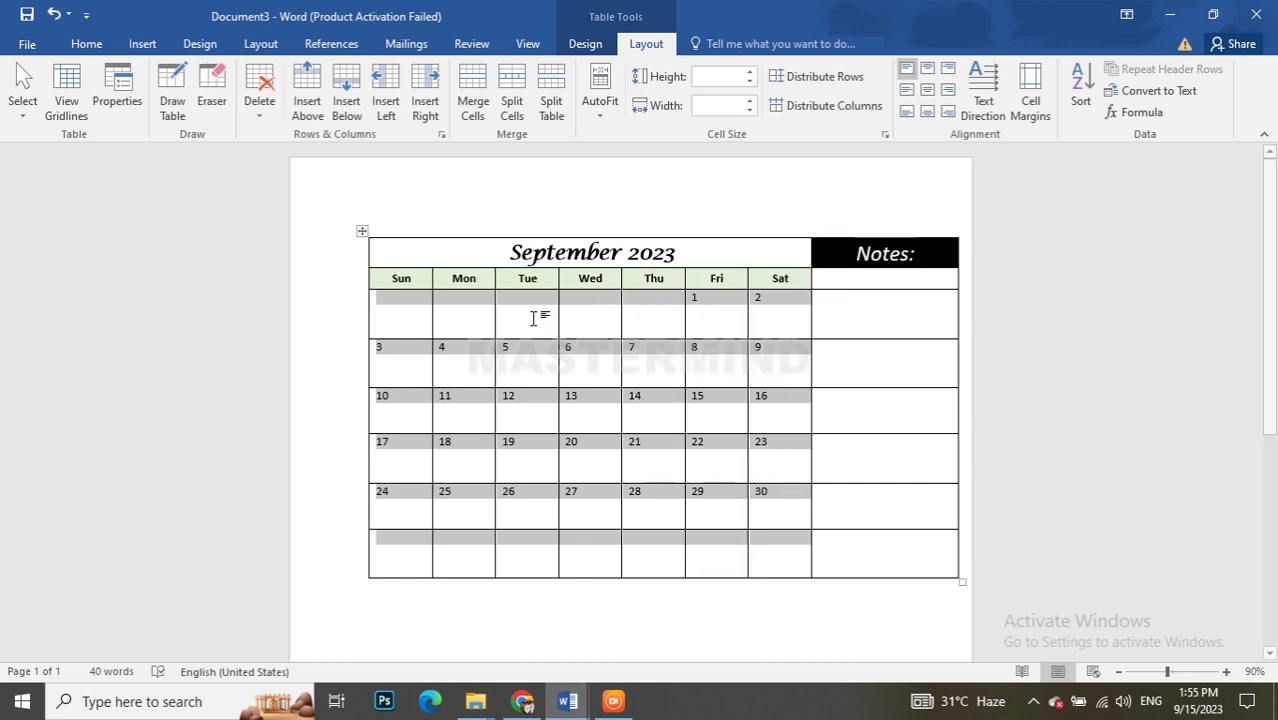
mouse_move(392, 299)
mouse_down()
mouse_move(760, 515)
mouse_move(764, 539)
mouse_up()
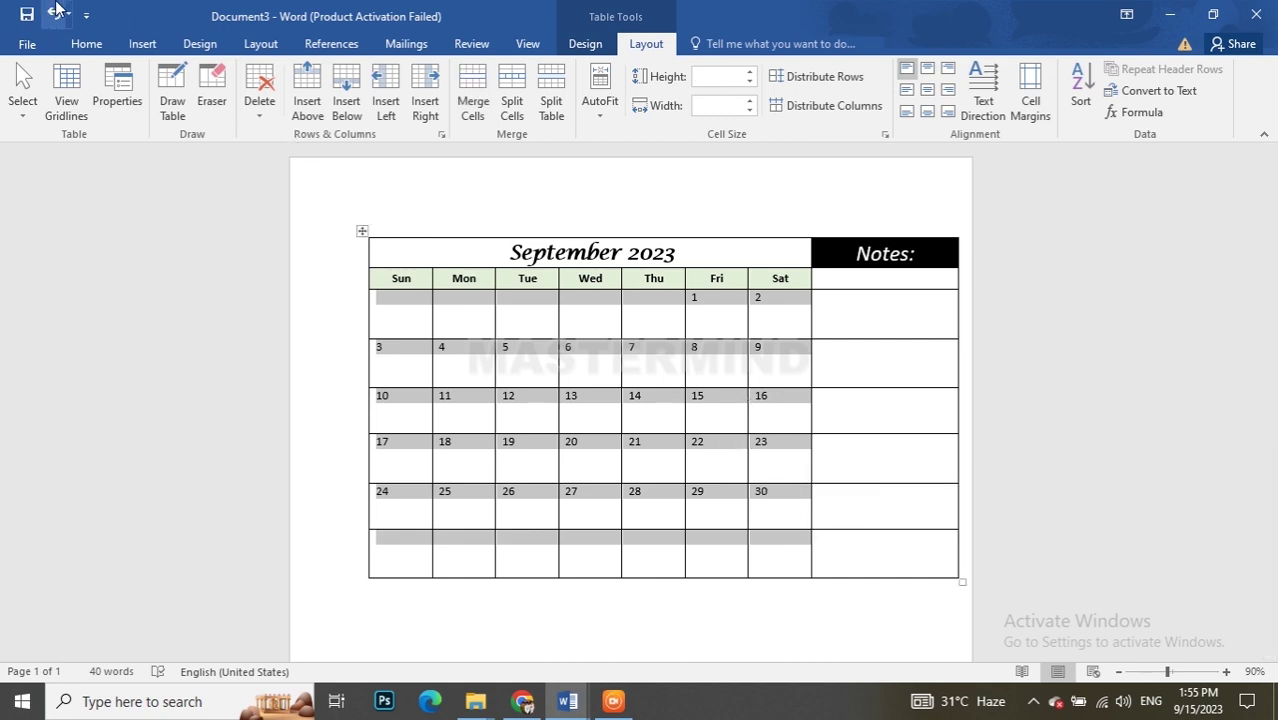
click(86, 44)
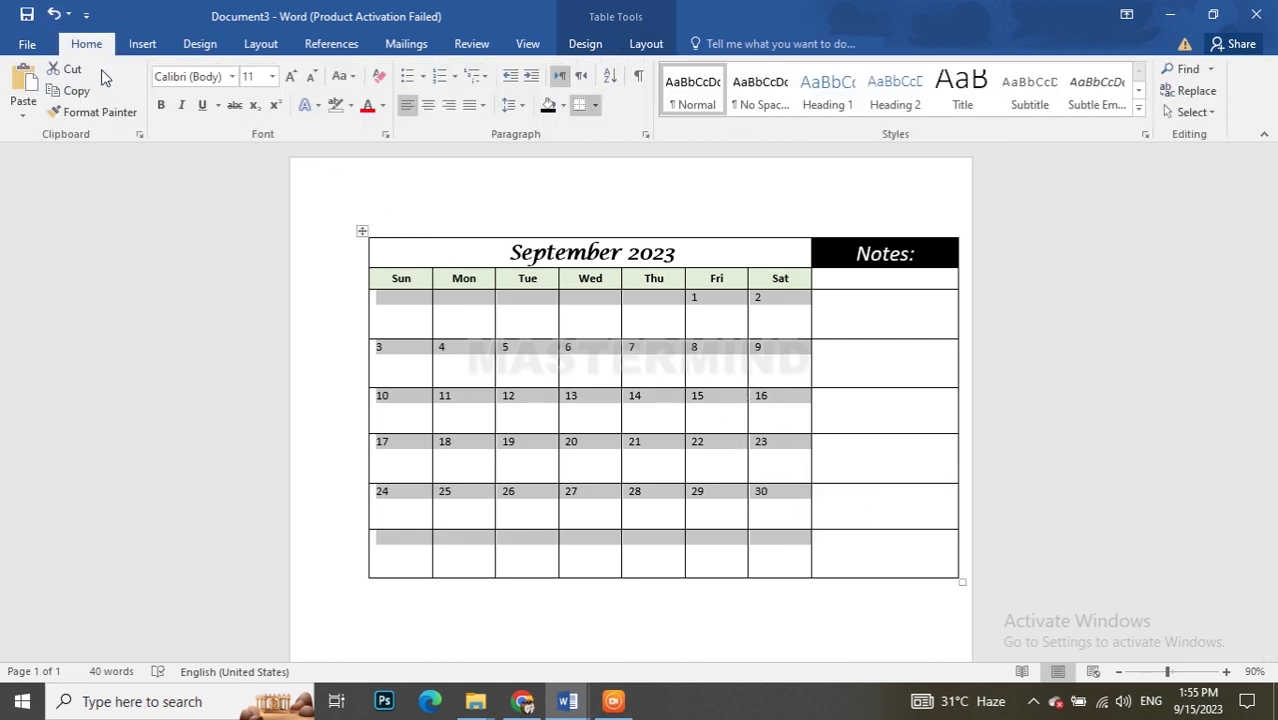
click(162, 101)
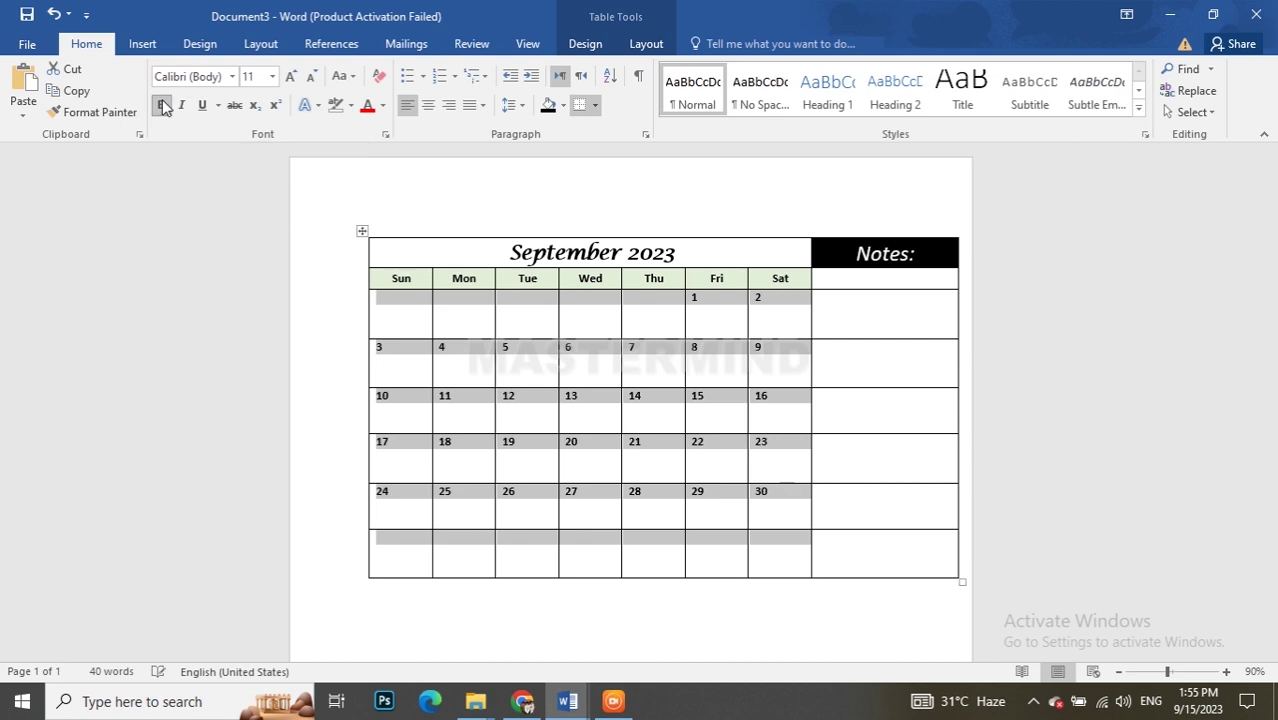
click(289, 77)
click(289, 77)
click(289, 77)
click(289, 77)
click(289, 77)
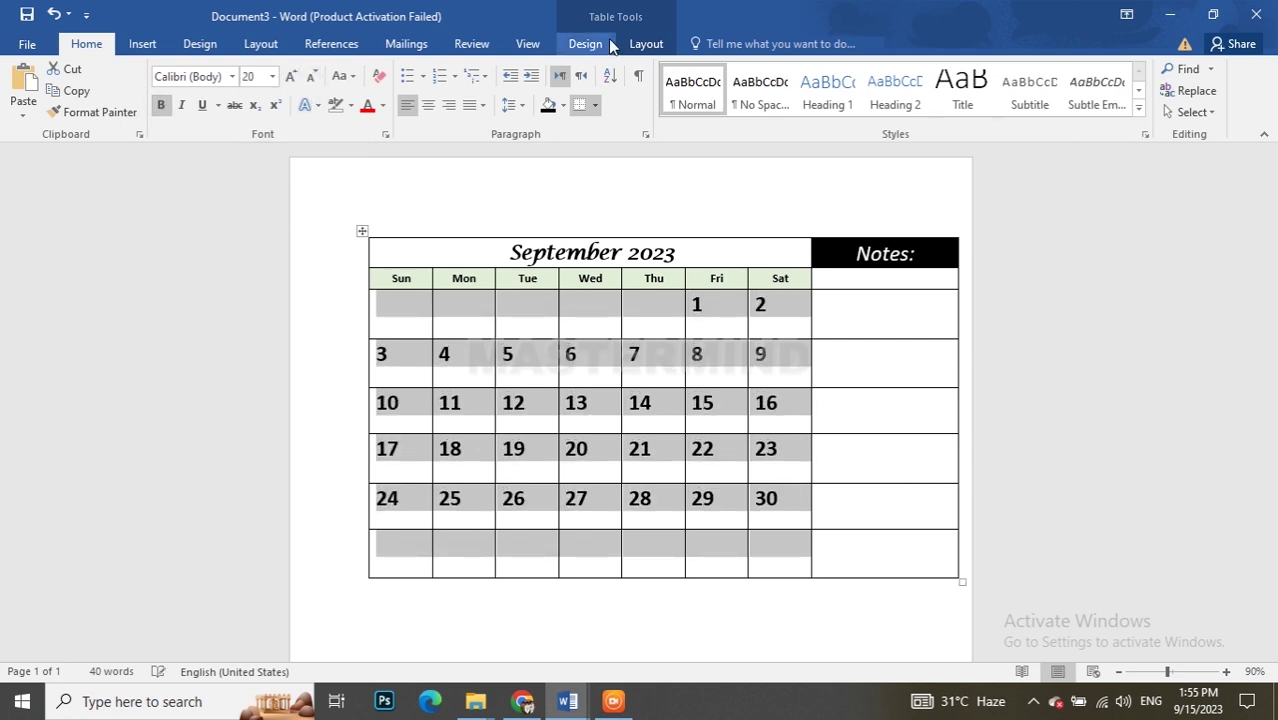
Centre the day numbers in their cells and enlarge them to 24 pt.
click(646, 43)
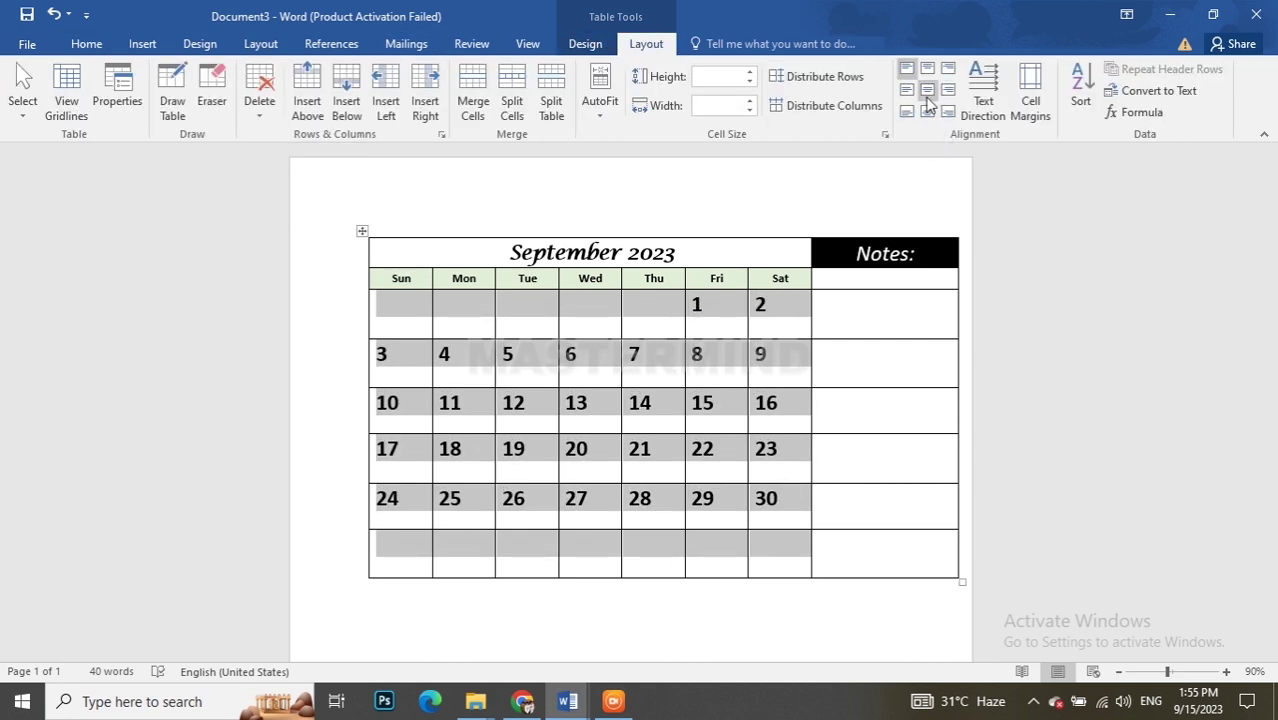
click(927, 92)
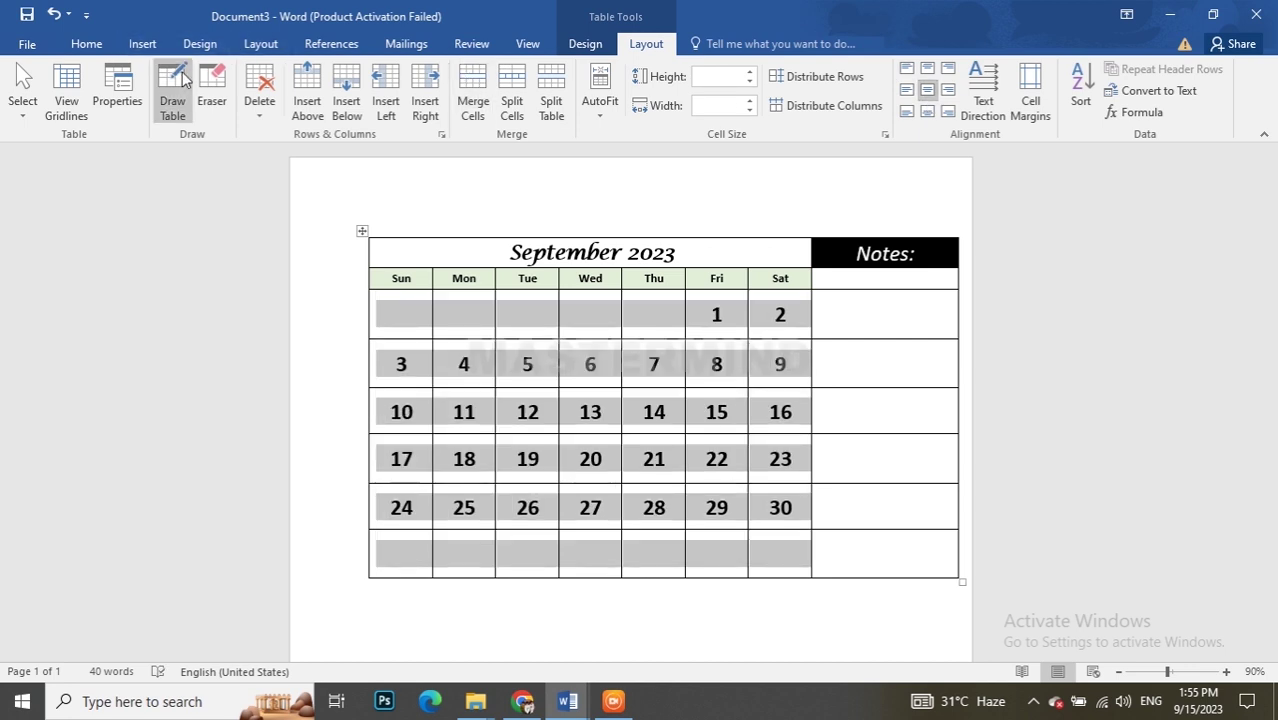
click(97, 46)
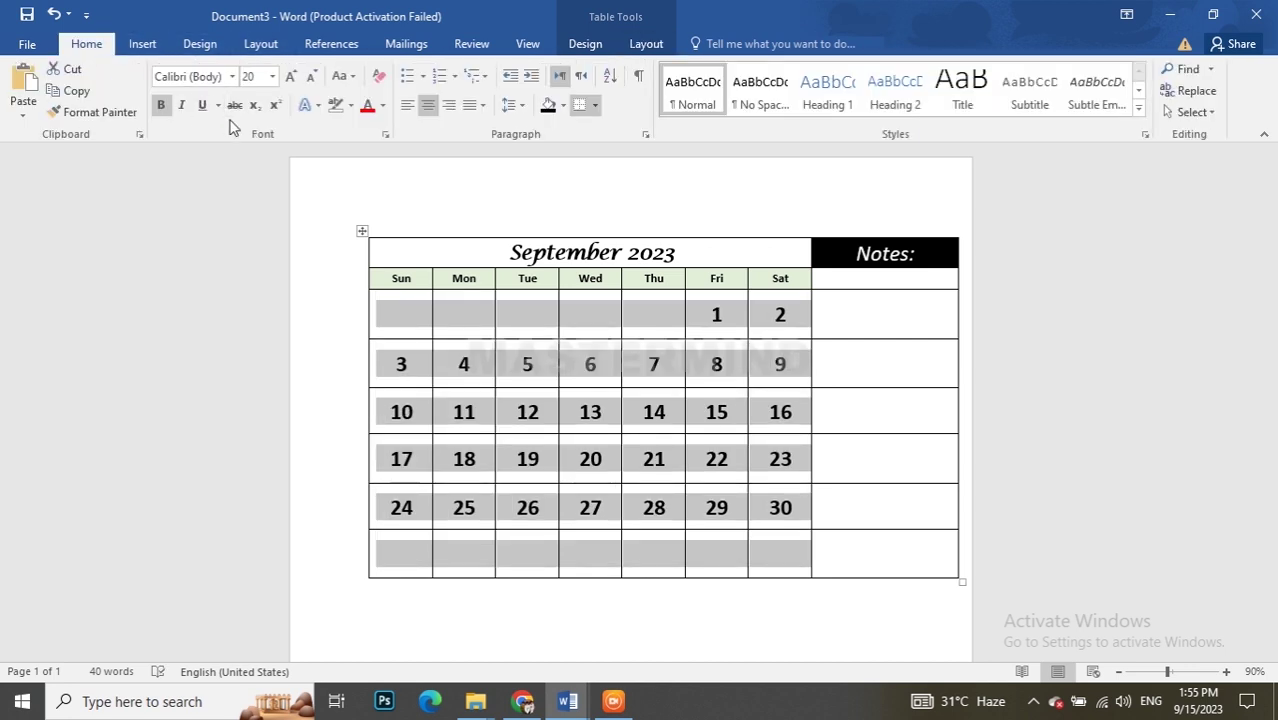
click(291, 77)
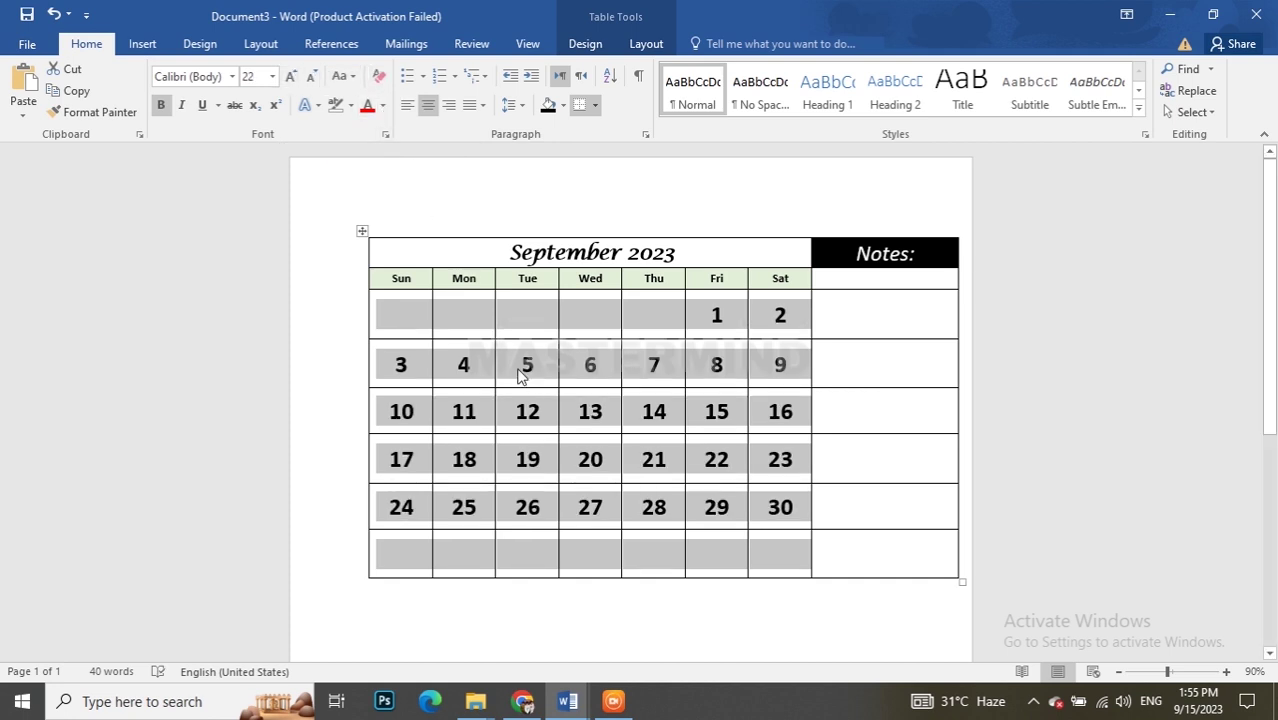
click(290, 77)
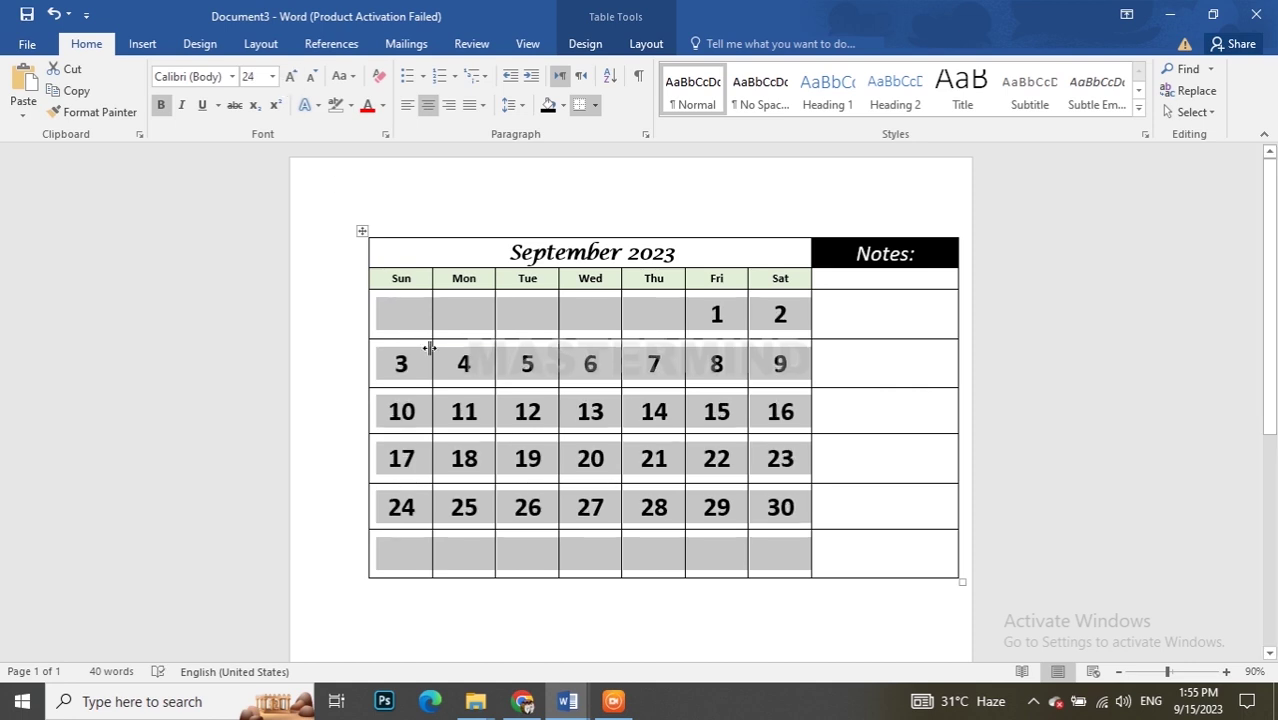
Colour the Sunday dates 3, 10, 17 and 24 red.
click(402, 343)
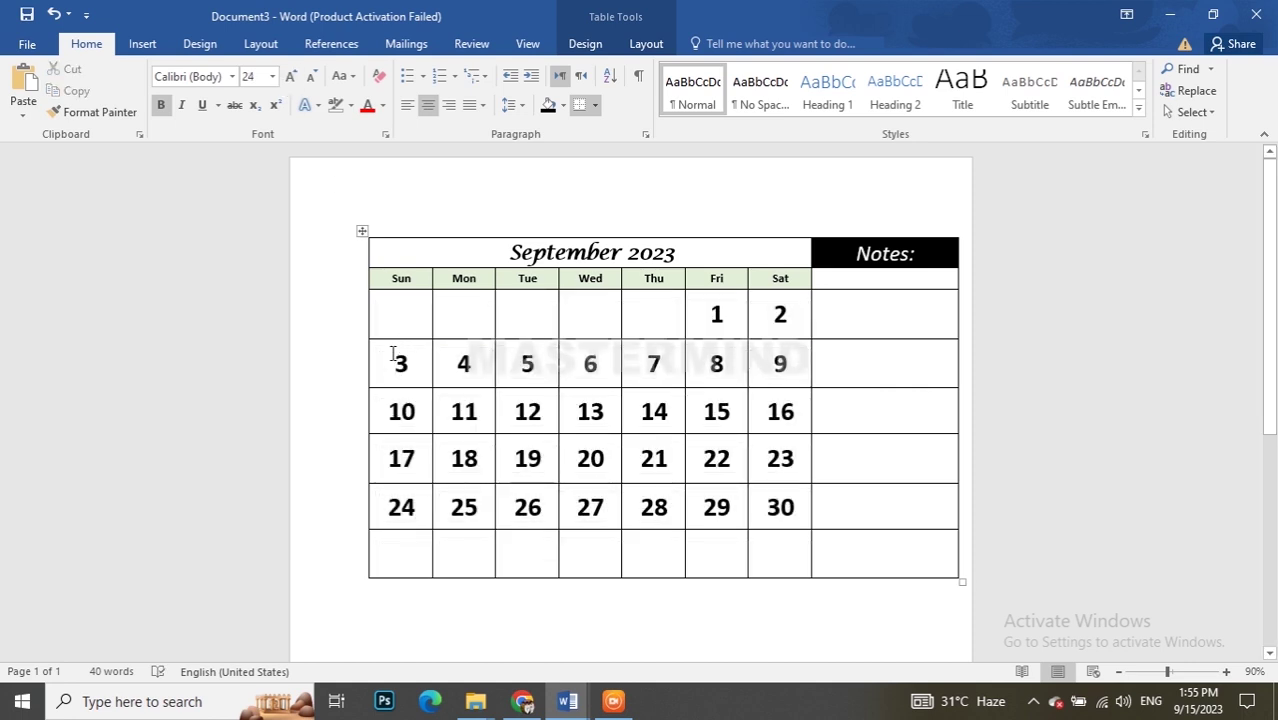
drag(394, 355, 400, 505)
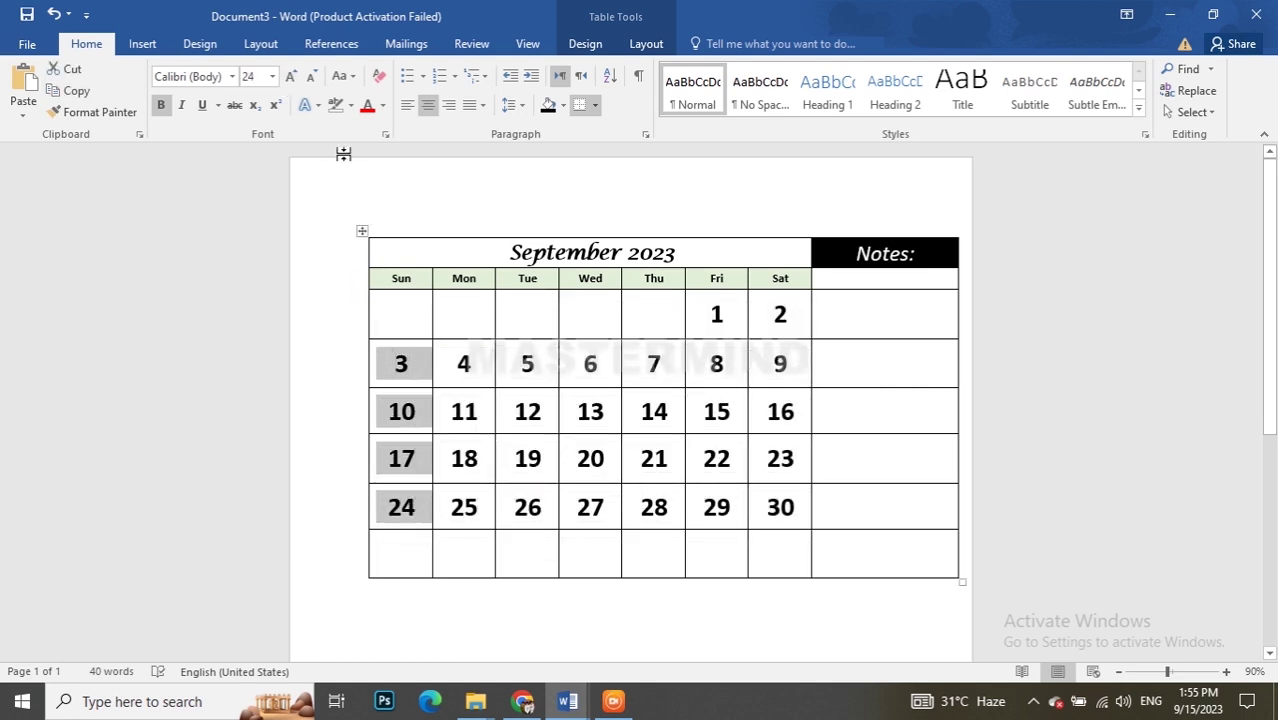
click(383, 105)
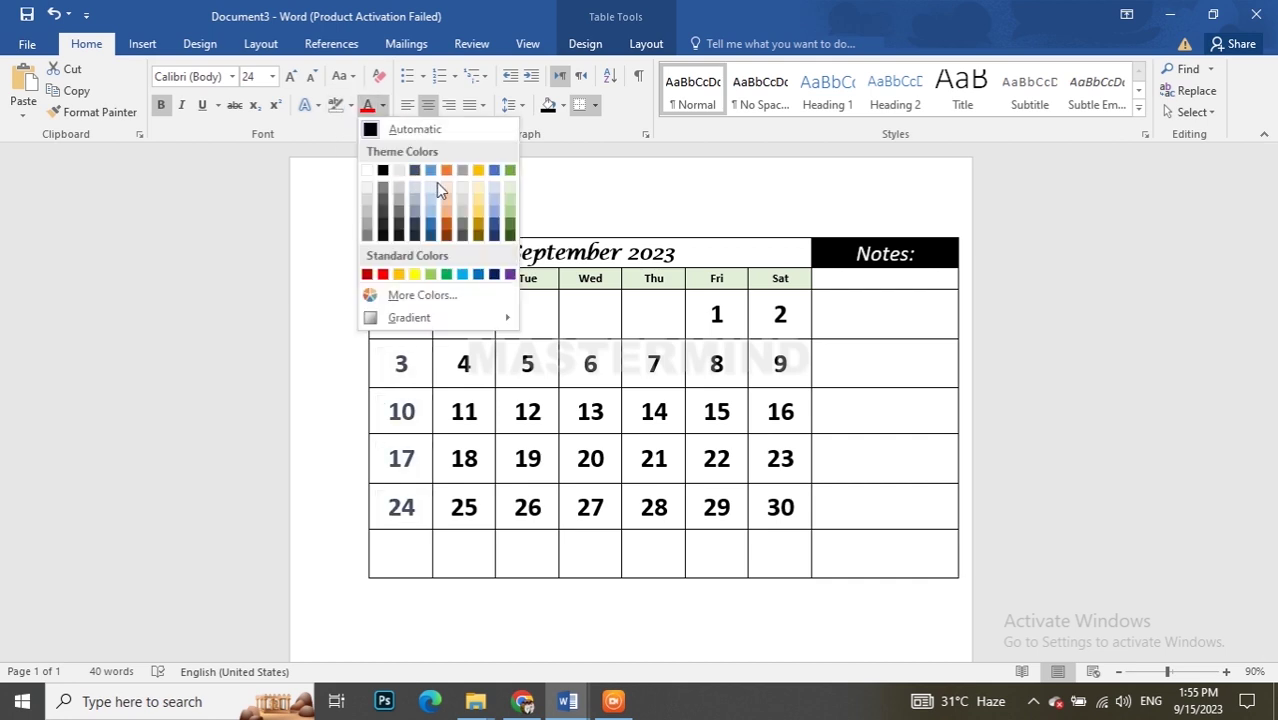
click(367, 274)
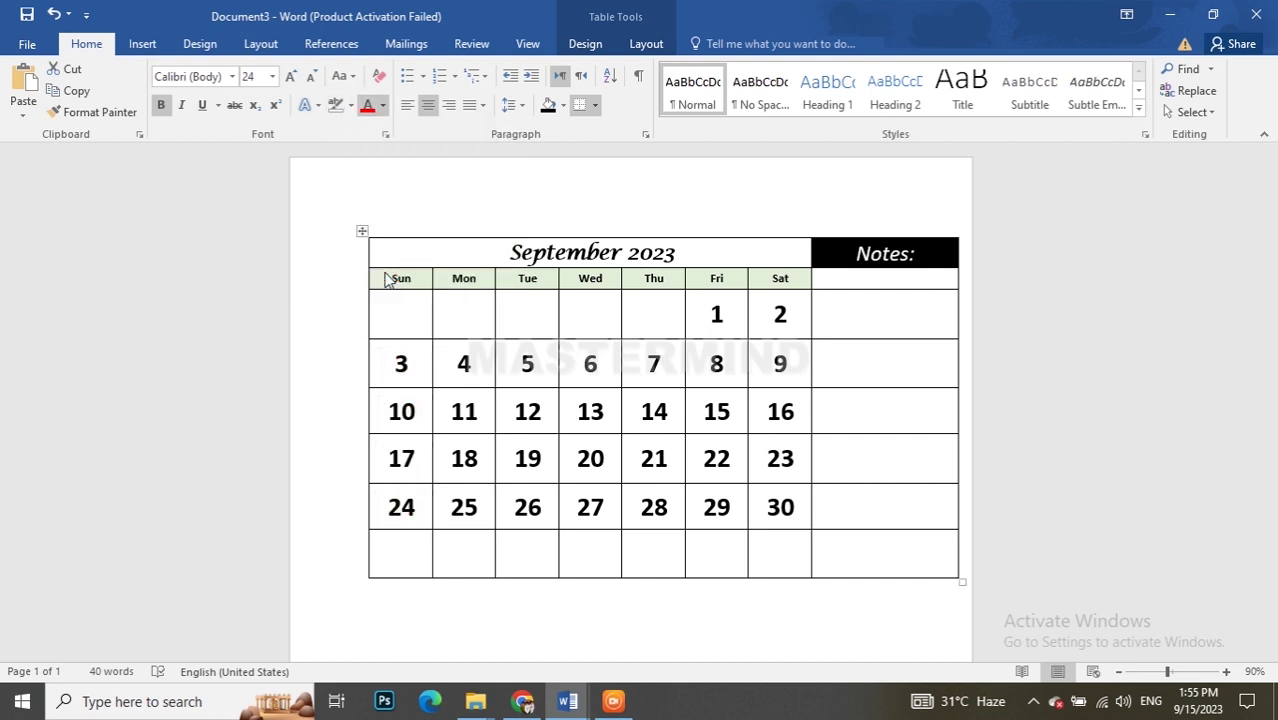
click(613, 403)
Split the Notes cells beside 1–2 and 3–9 each into 1 column by 4 rows.
click(942, 330)
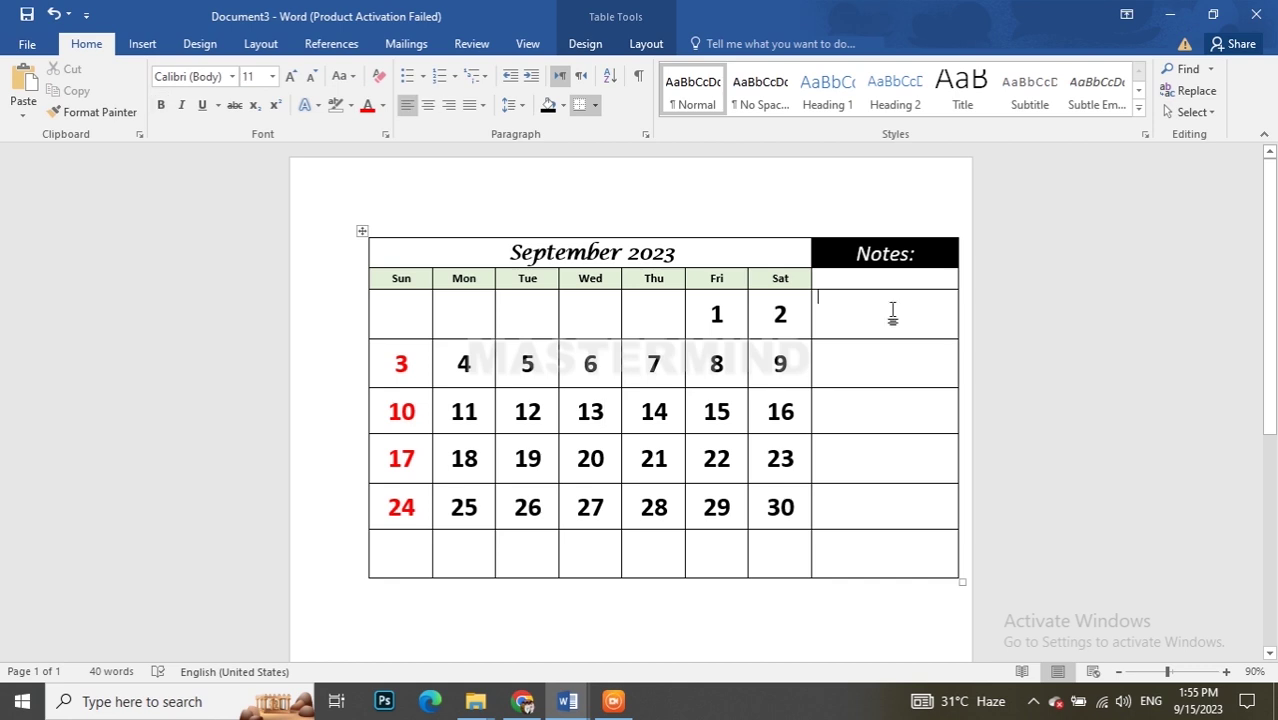
right_click(855, 320)
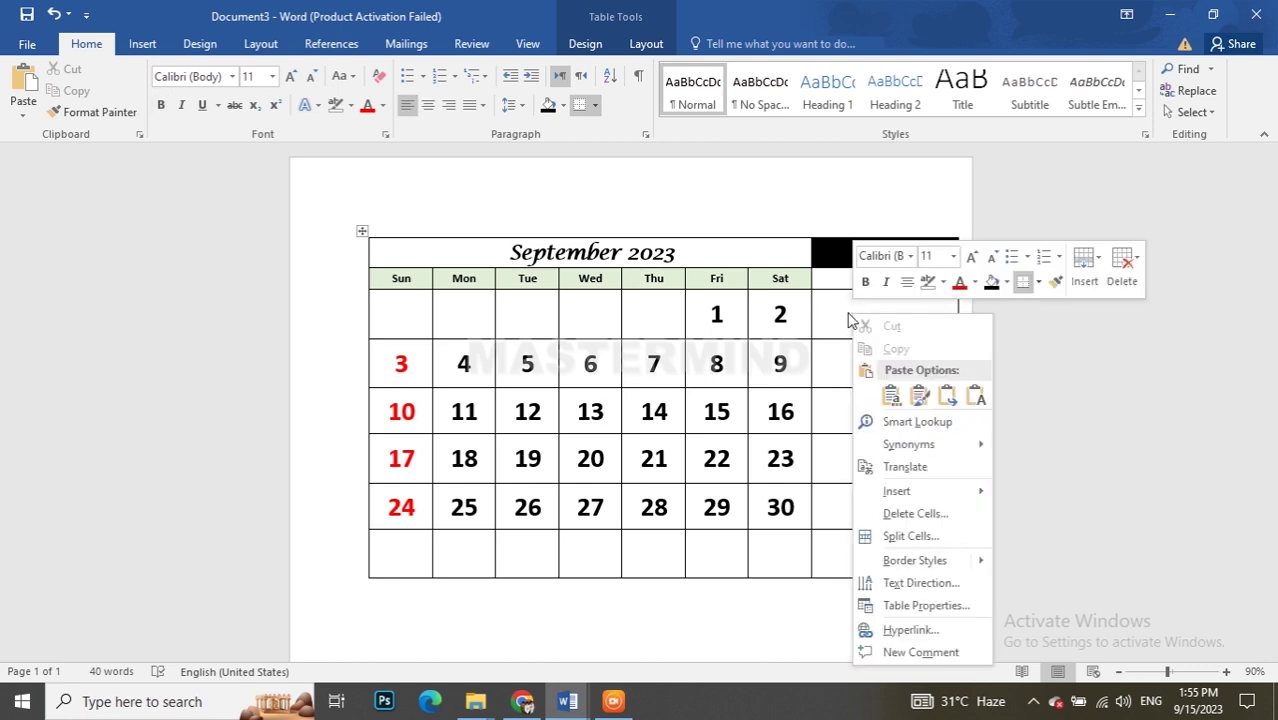
click(897, 537)
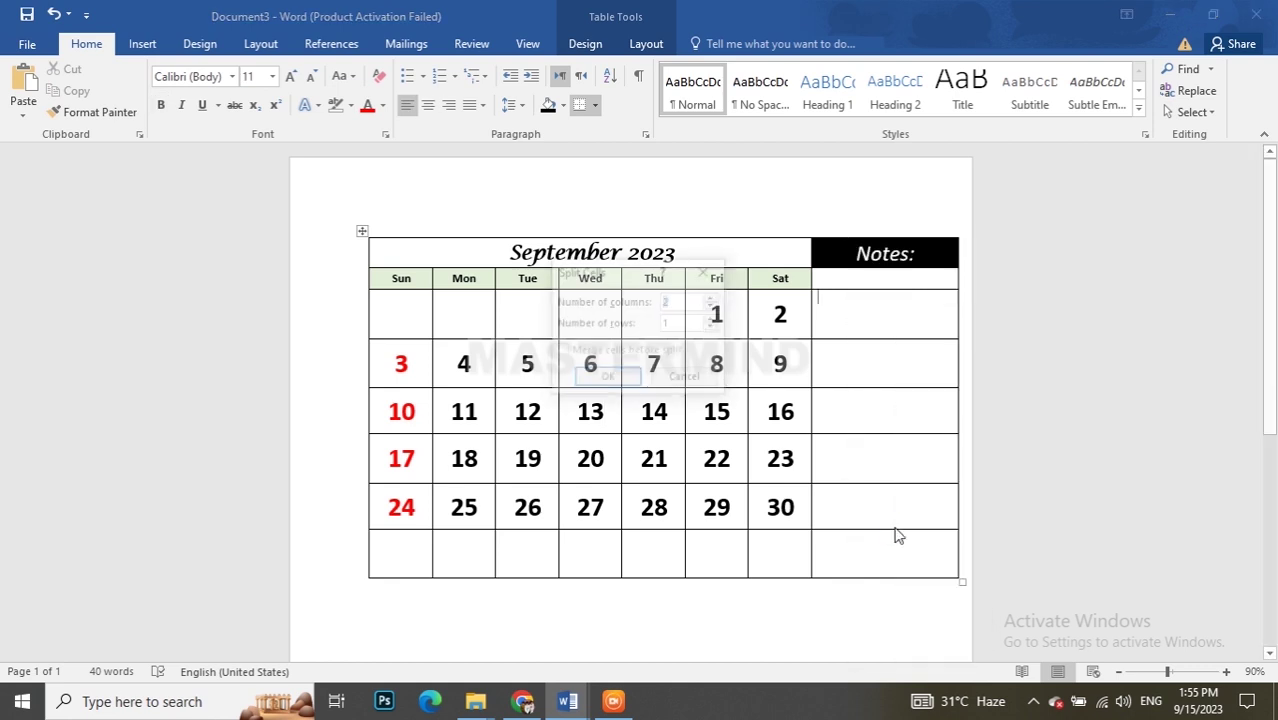
text(1)
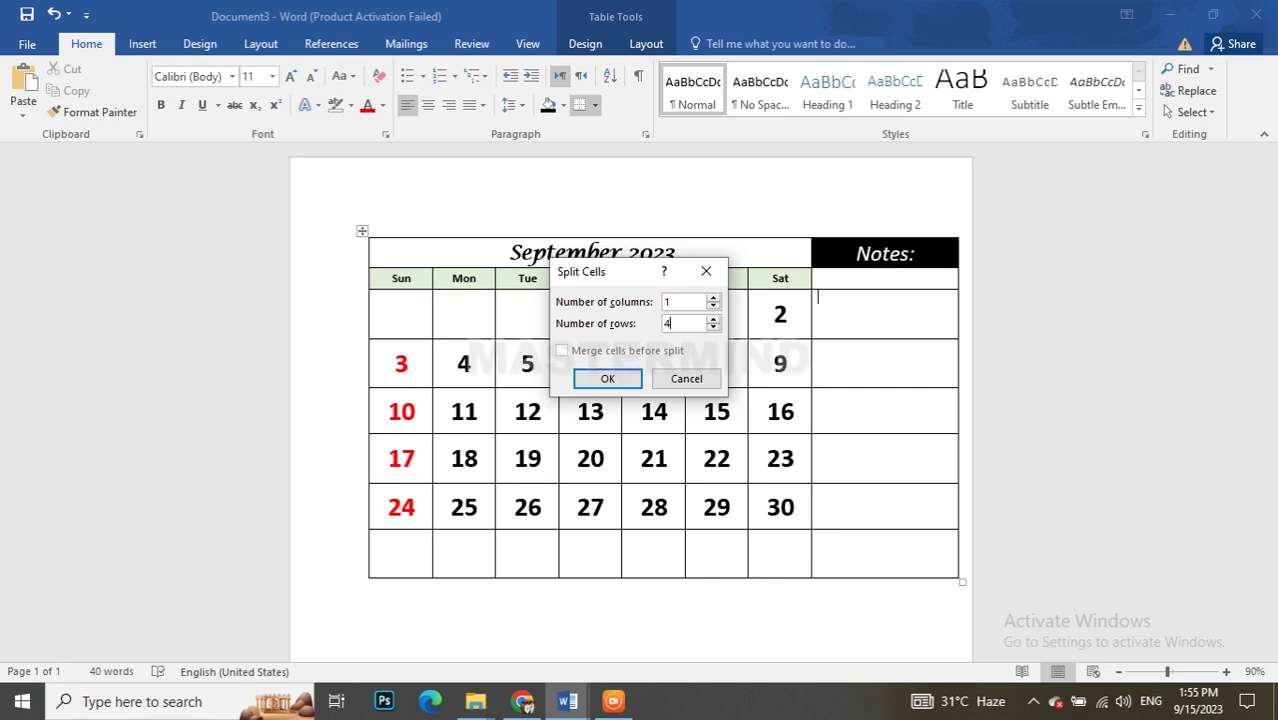
click(607, 378)
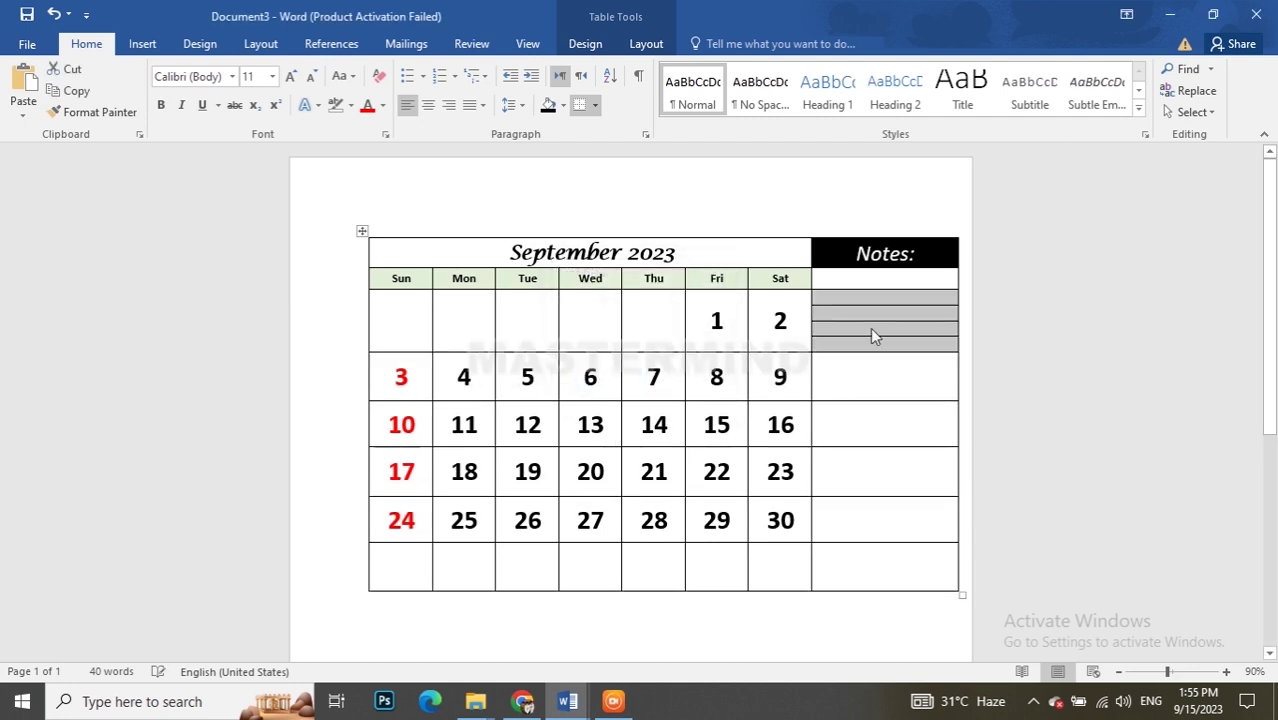
click(868, 373)
right_click(868, 373)
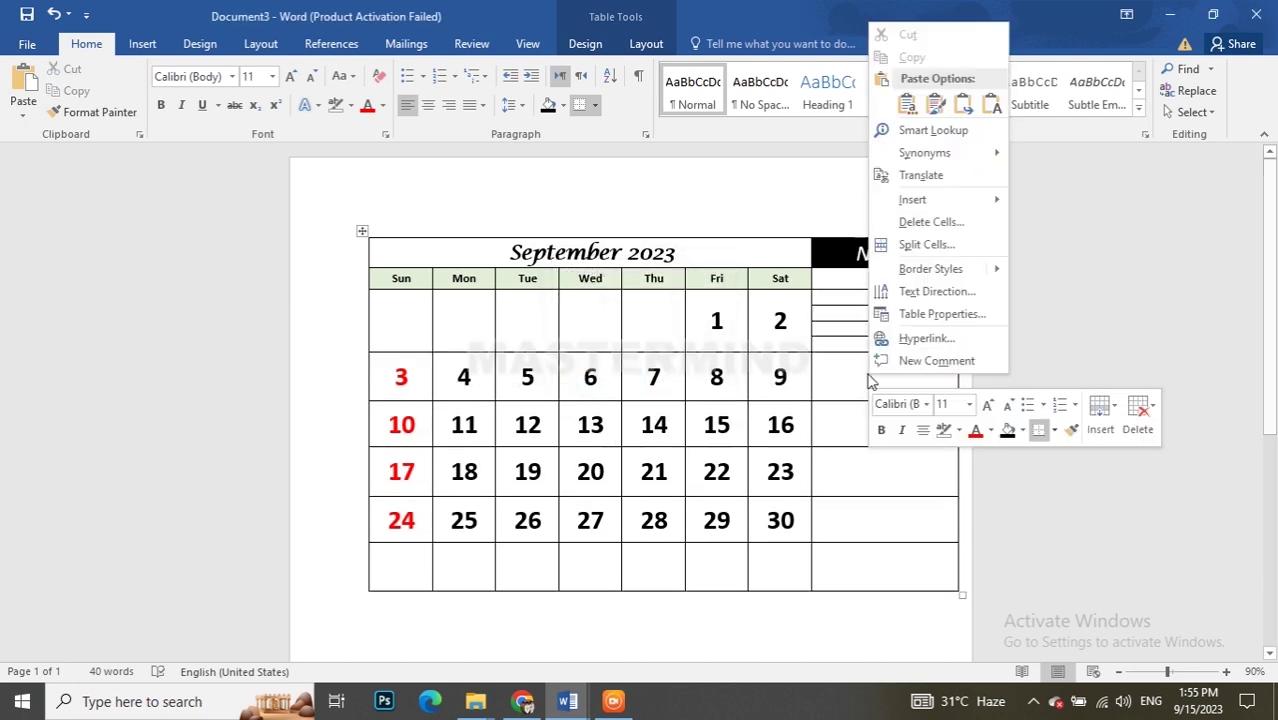
click(925, 246)
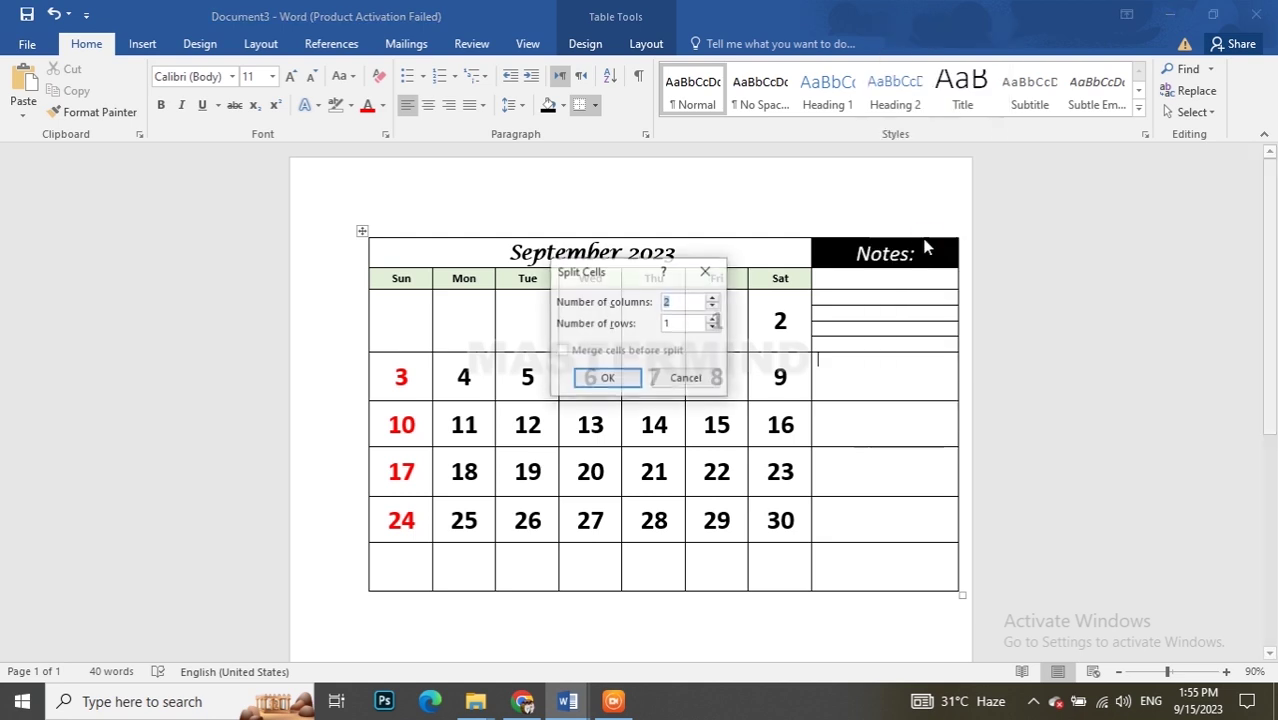
key(BackSpace)
text(1)
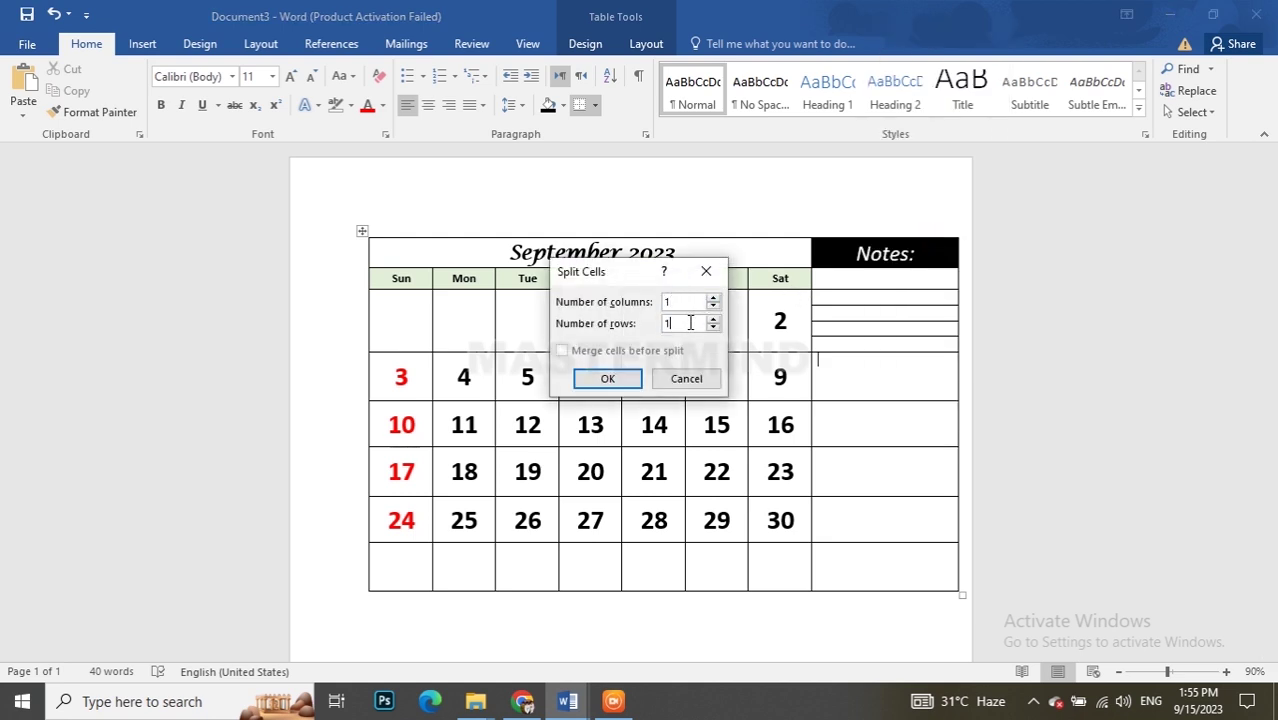
key(Tab)
text(4)
key(Return)
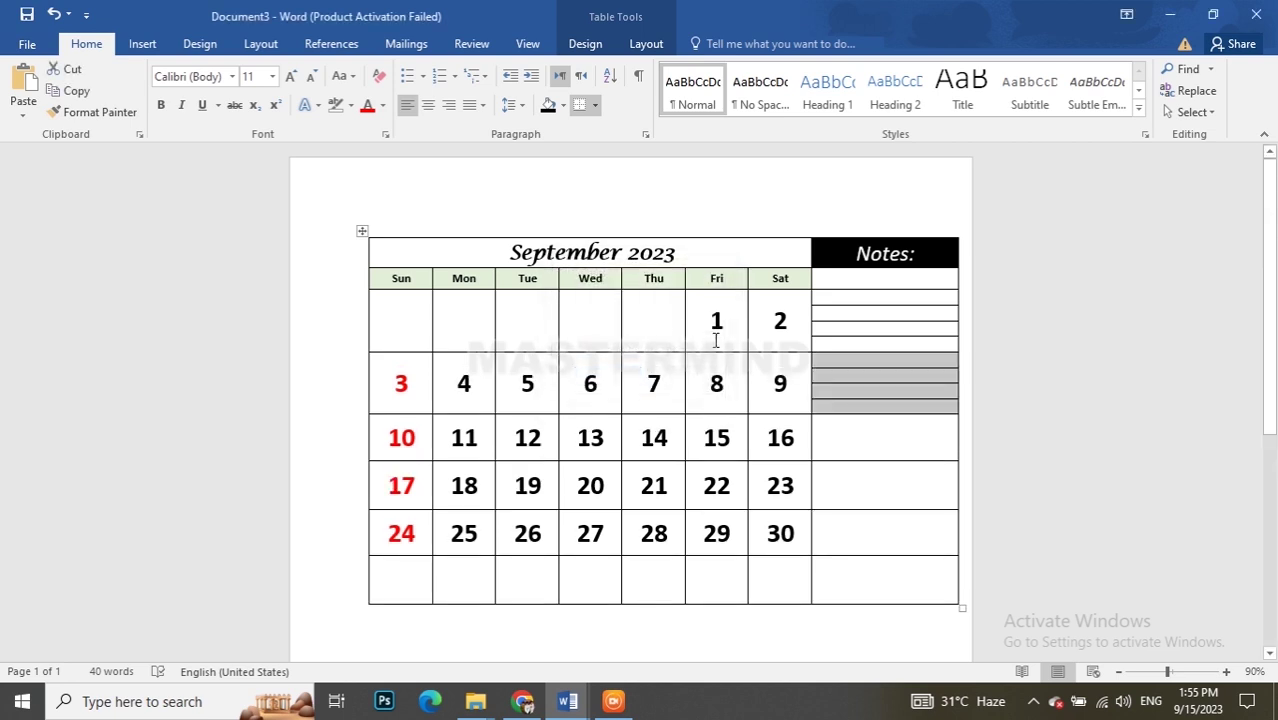
Split the Notes cells beside 10–16 and 17–23 into four rows each, one column.
right_click(863, 435)
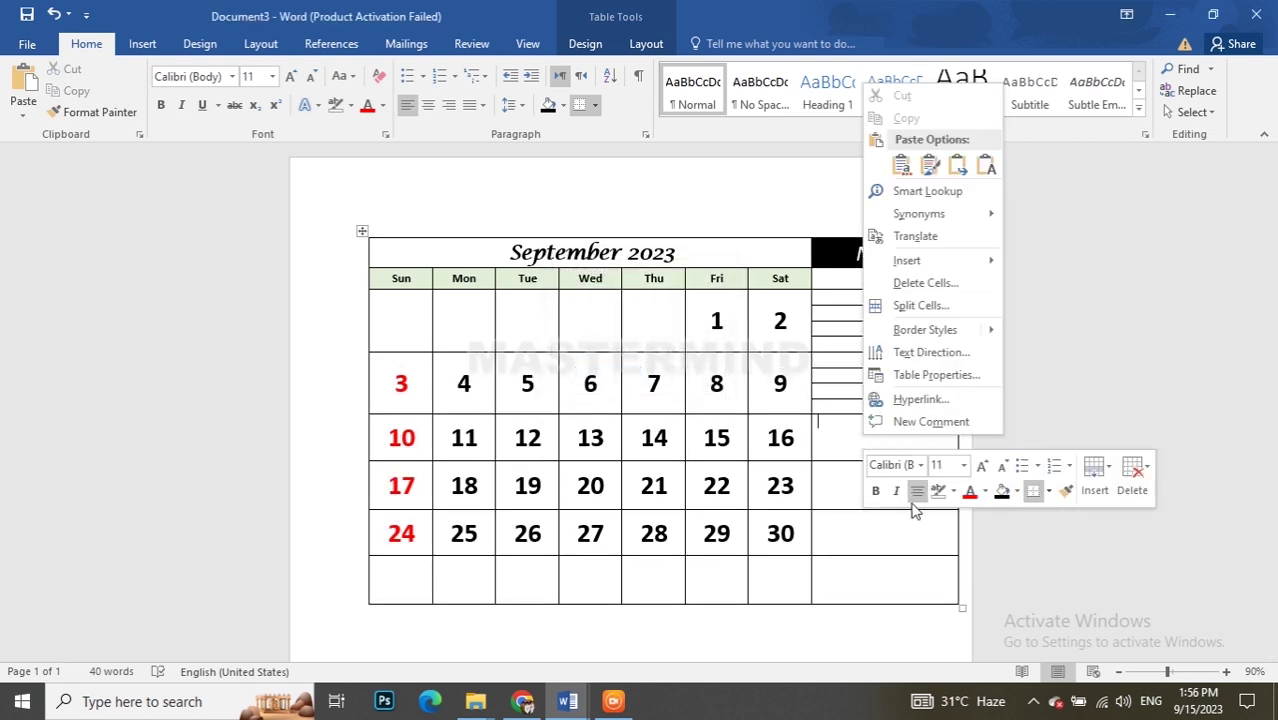
mouse_move(925, 330)
click(921, 306)
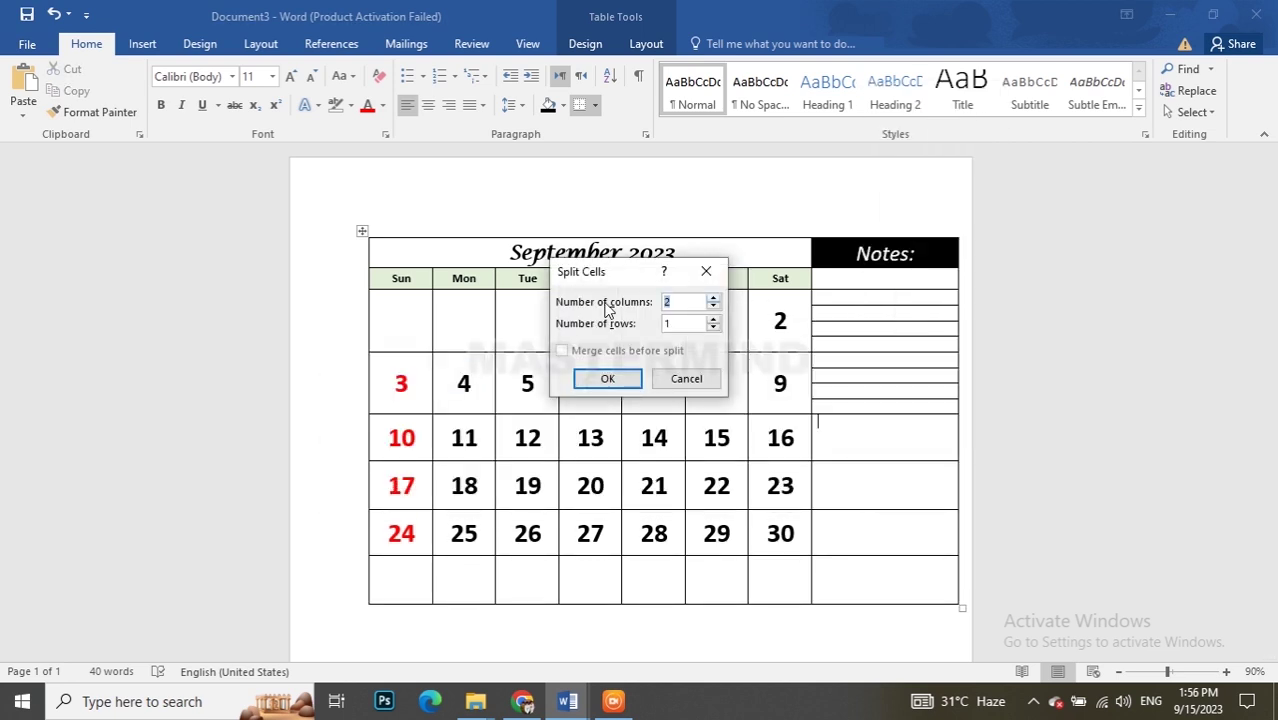
key(BackSpace)
text(1)
key(Return)
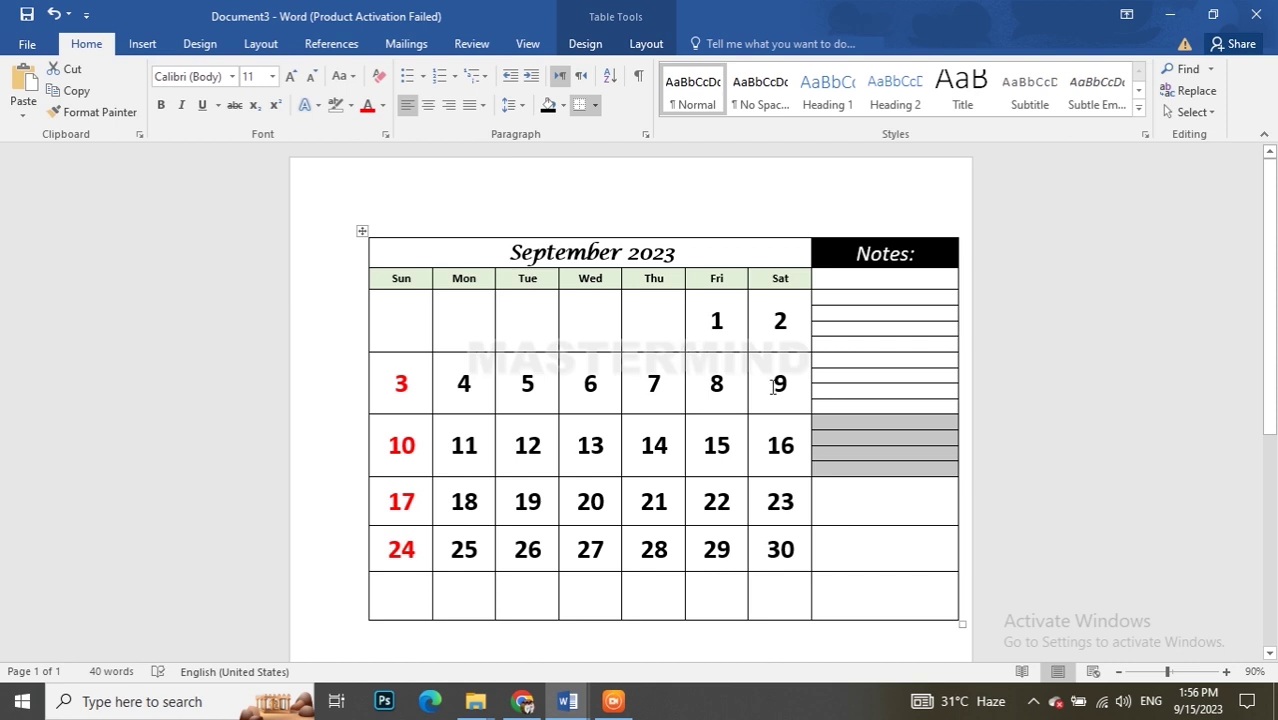
right_click(870, 507)
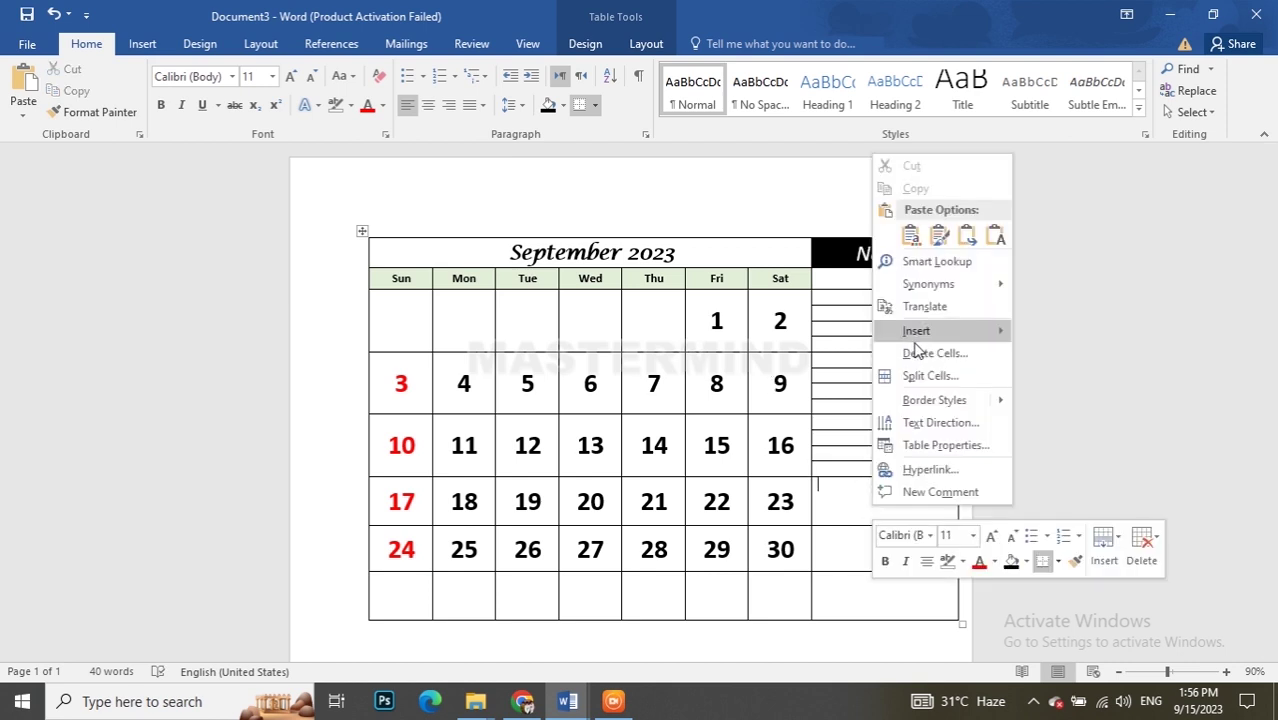
mouse_move(916, 332)
click(926, 378)
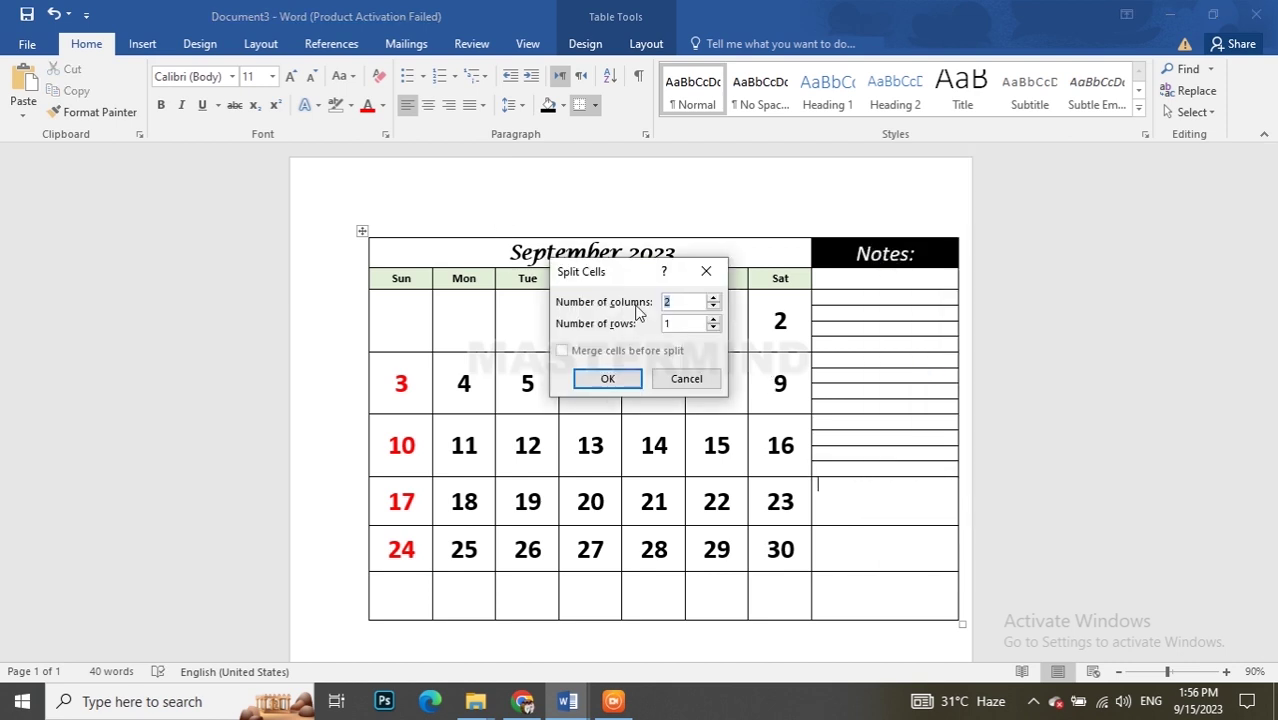
text(1)
key(Return)
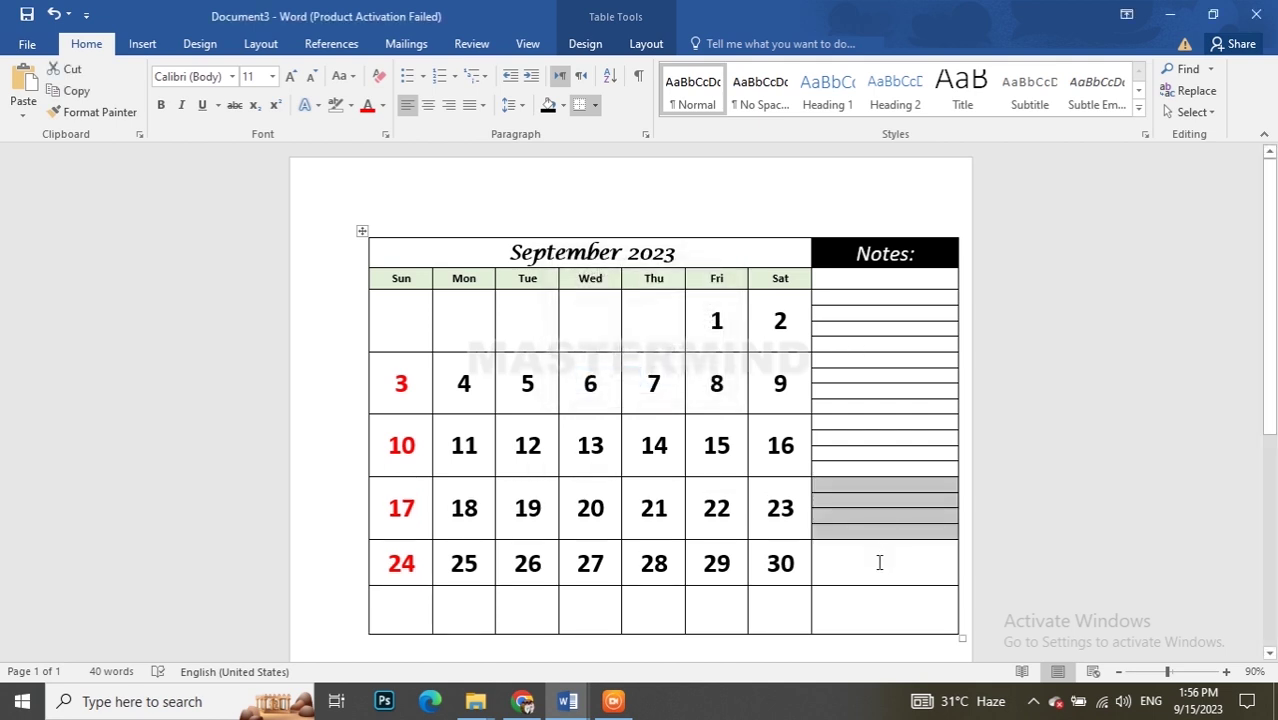
Split the Notes cell beside 24–30 and the bottom Notes cell into four single-column rows.
right_click(878, 568)
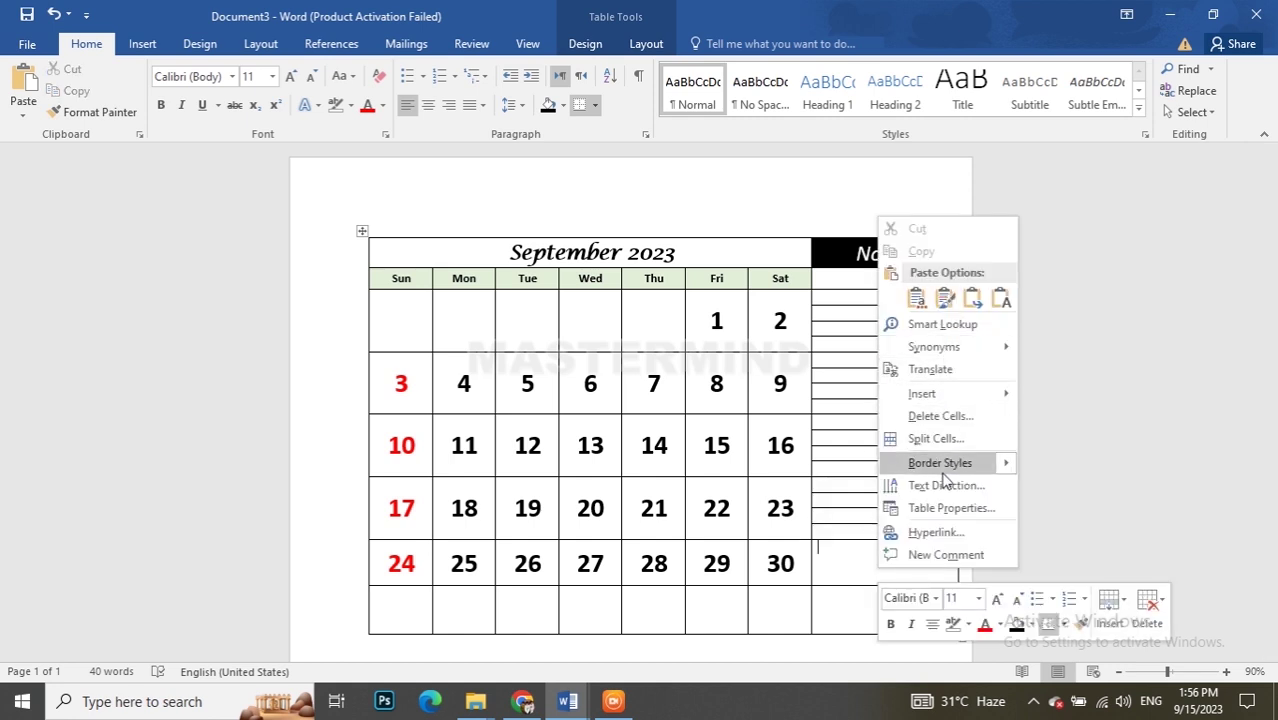
click(935, 439)
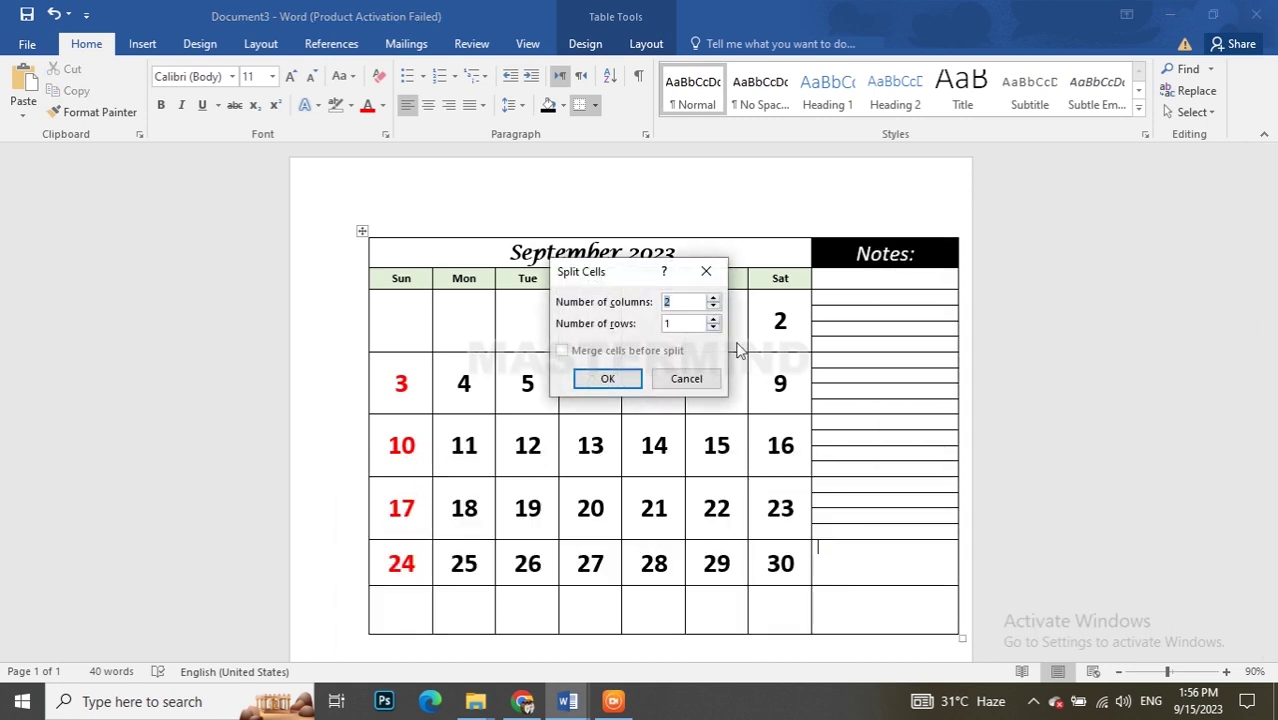
key(BackSpace)
text(1)
click(679, 323)
key(BackSpace)
key(Return)
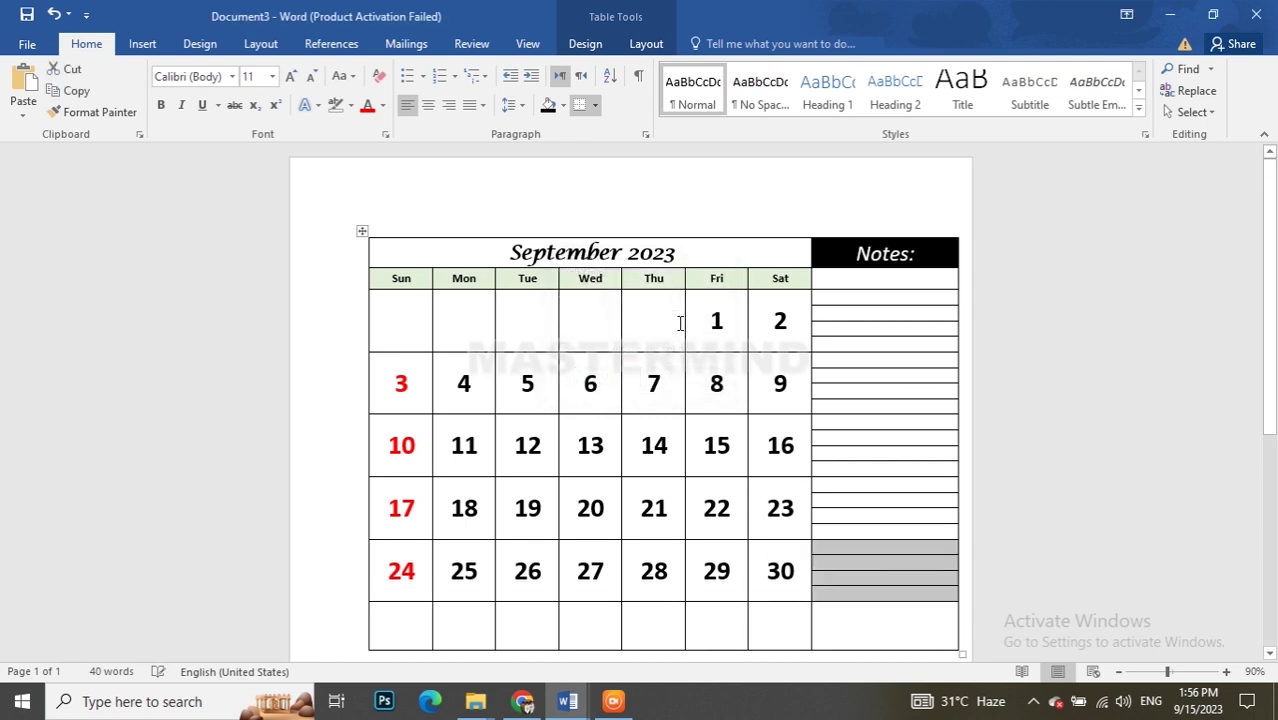
click(873, 642)
right_click(873, 642)
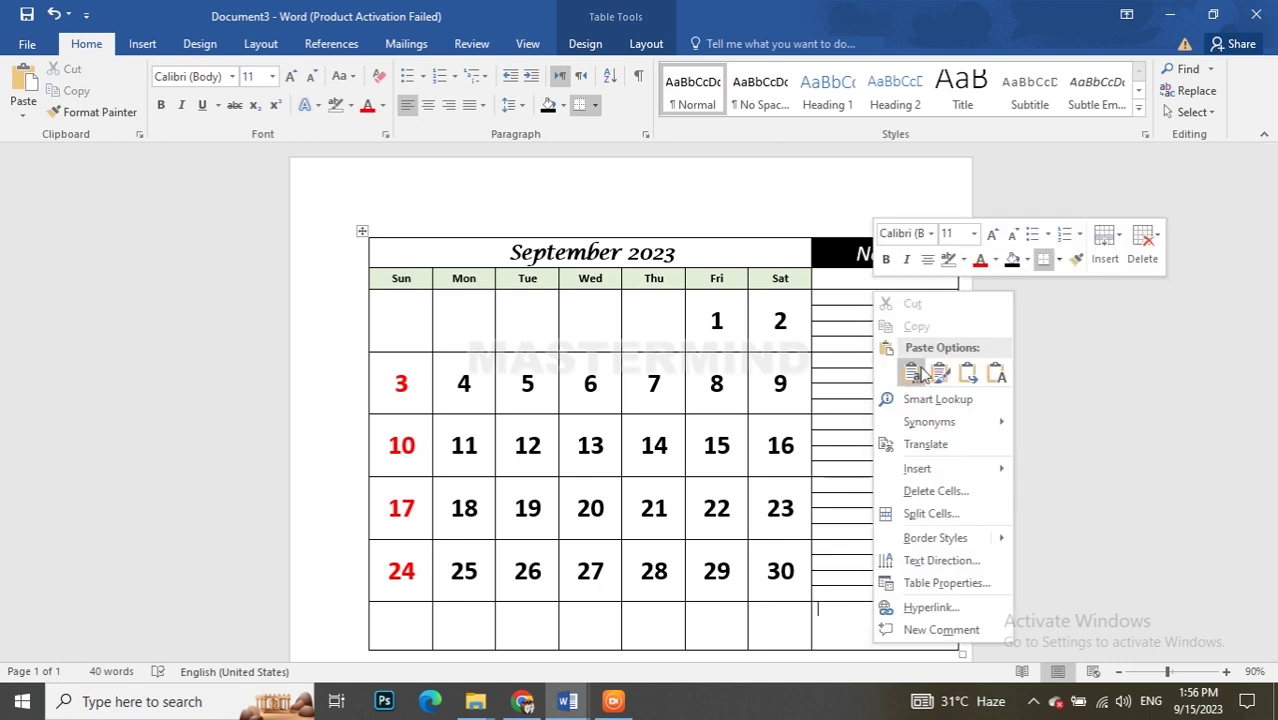
click(931, 514)
click(687, 305)
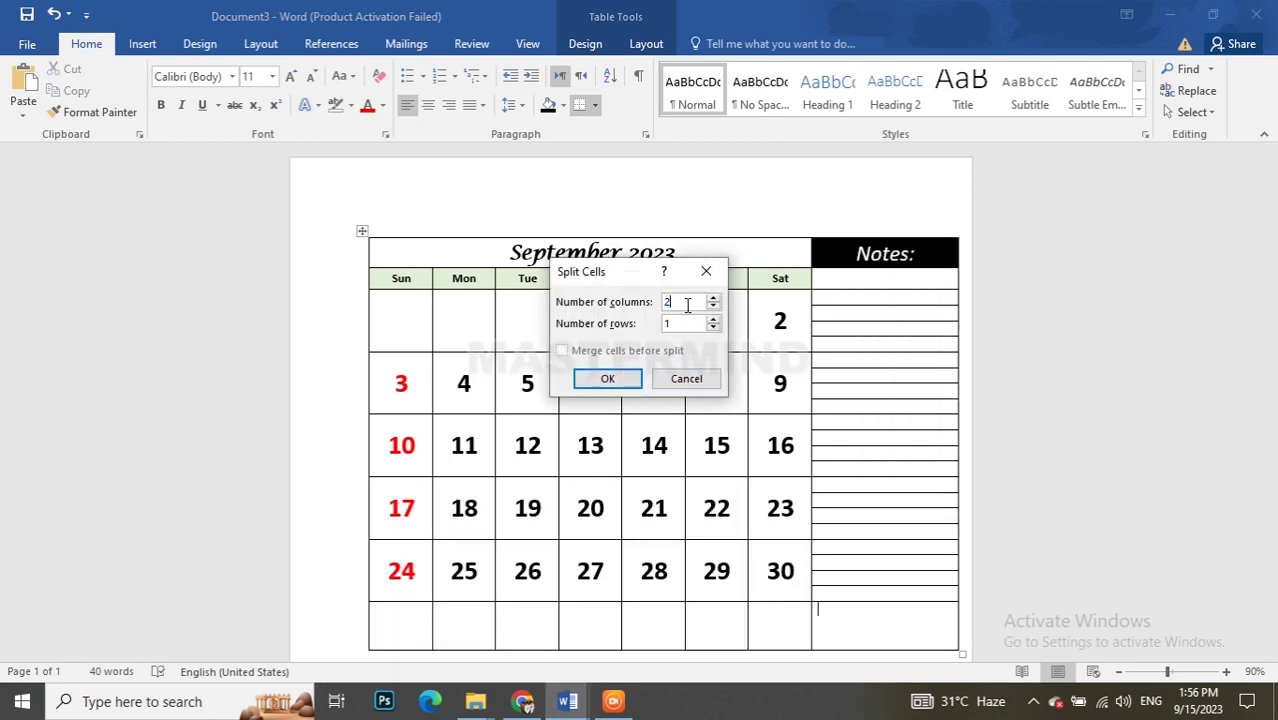
key(BackSpace)
text(1)
click(605, 378)
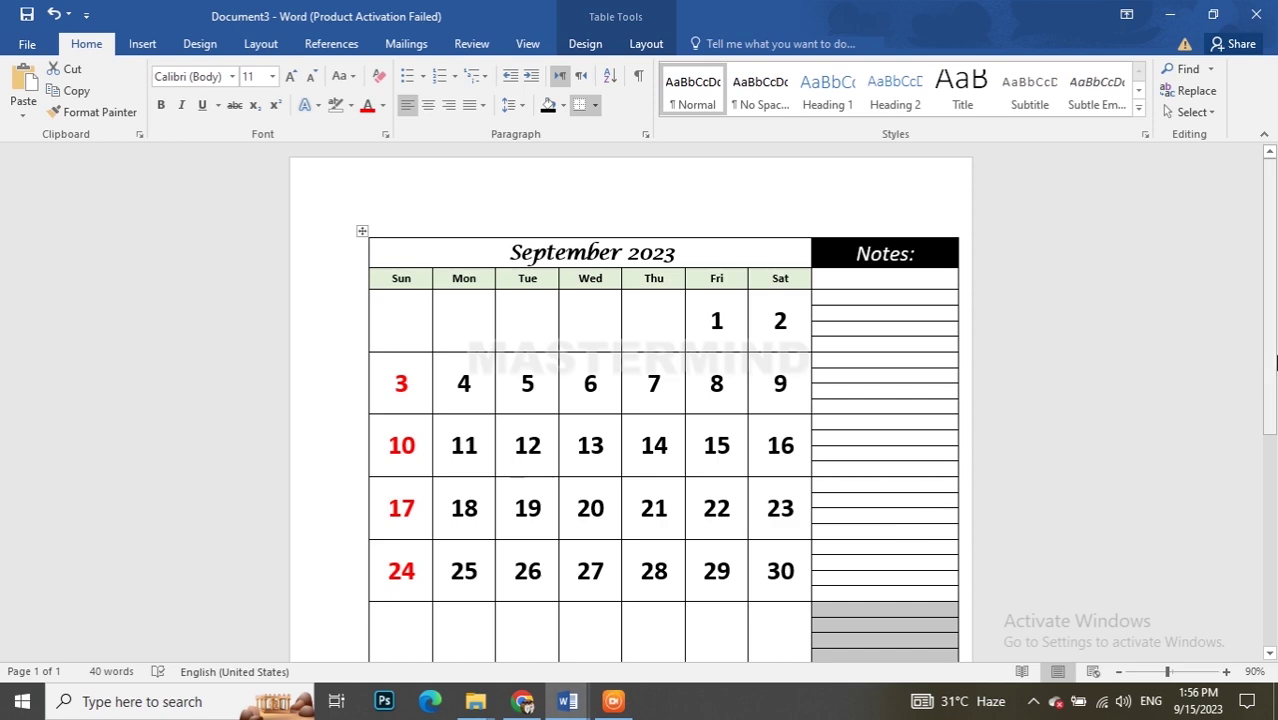
Drag the calendar table by its move handle further left on the page.
scroll(880, 450, down, 3)
click(858, 331)
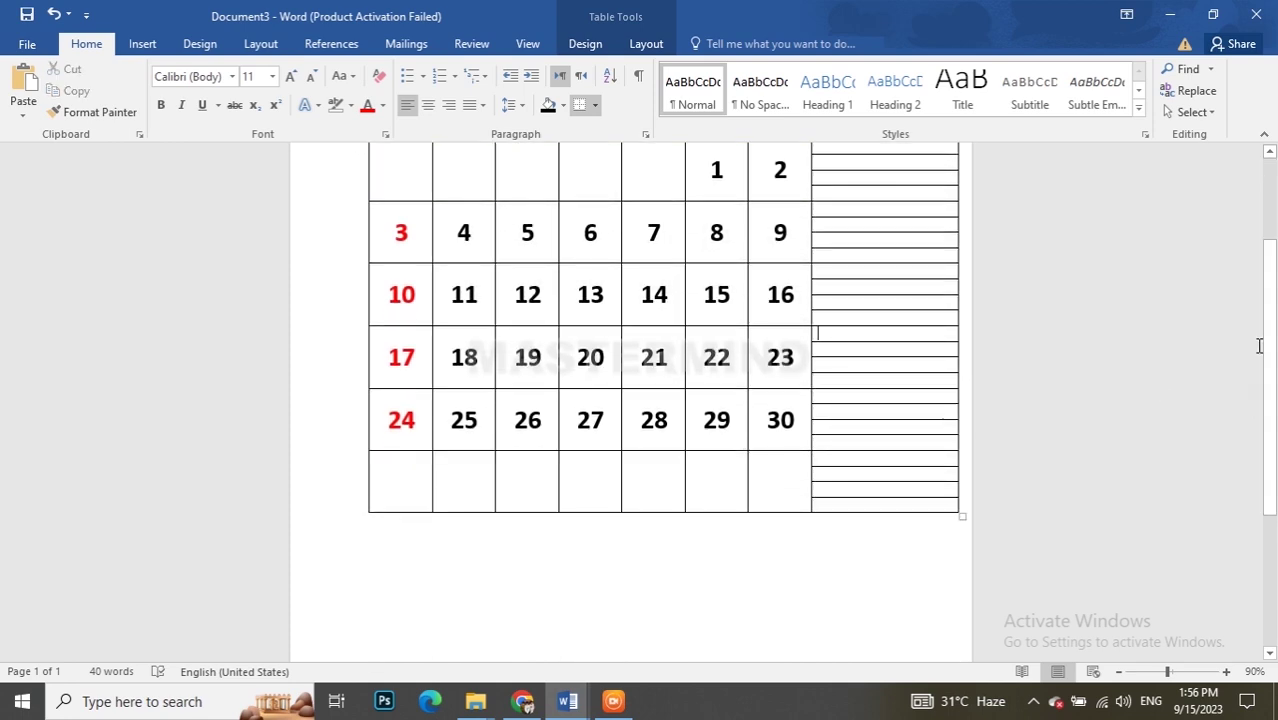
scroll(1265, 340, up, 2)
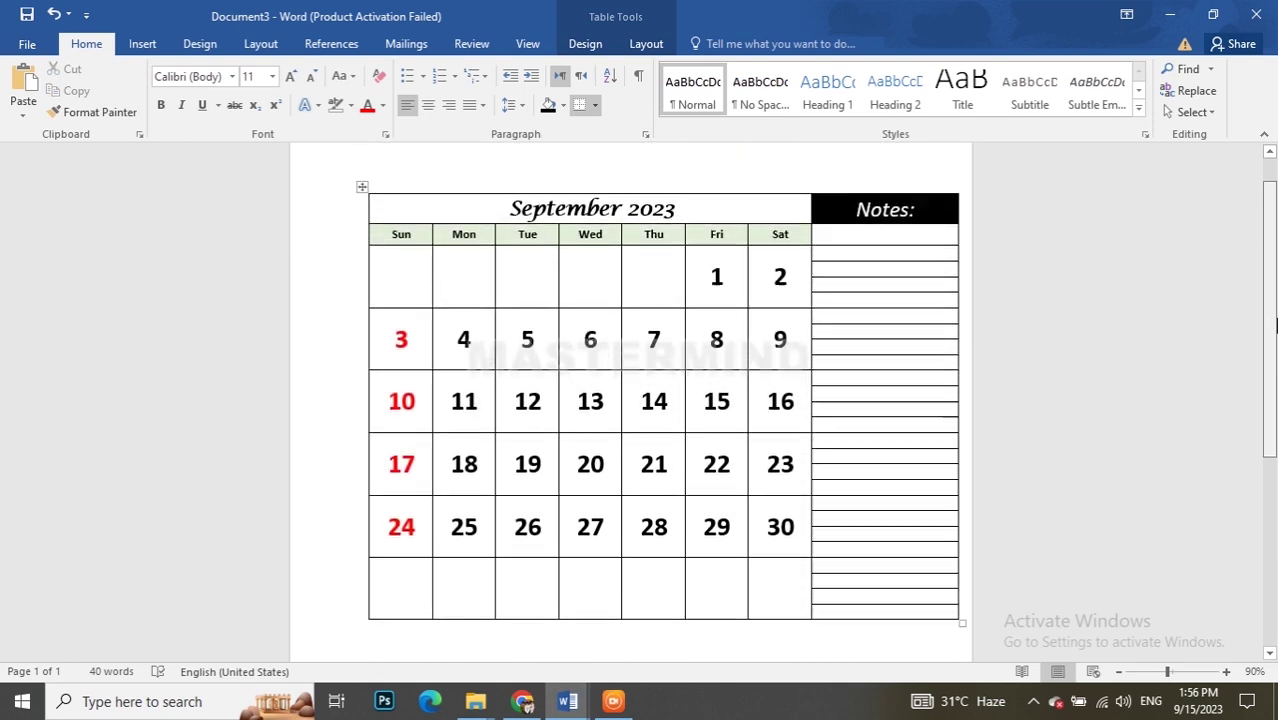
drag(1275, 333, 1275, 331)
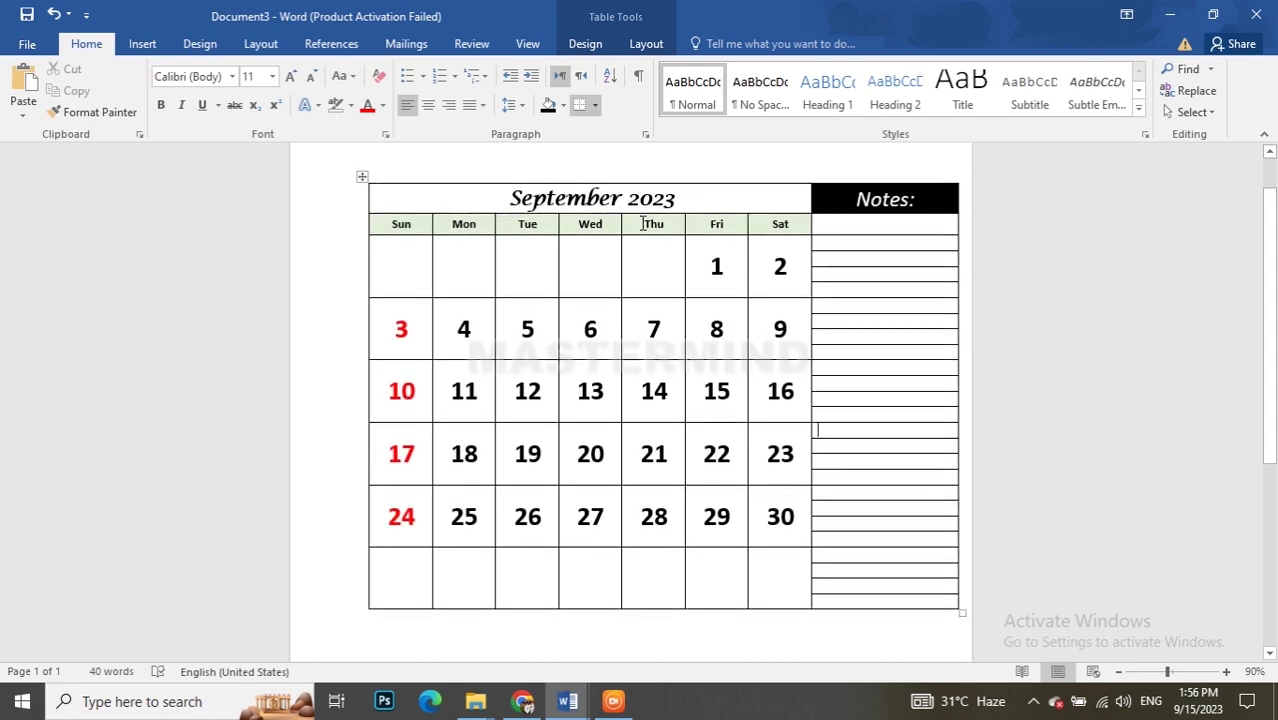
click(356, 177)
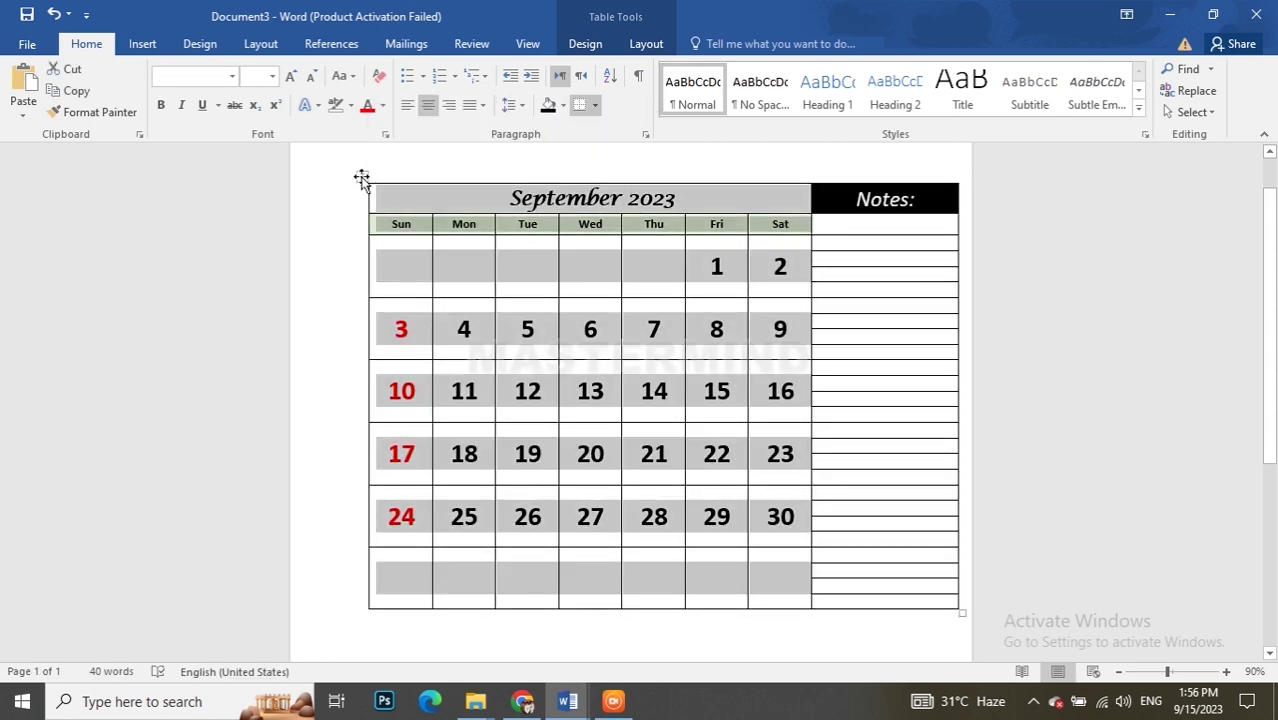
click(356, 177)
click(349, 164)
drag(349, 164, 335, 176)
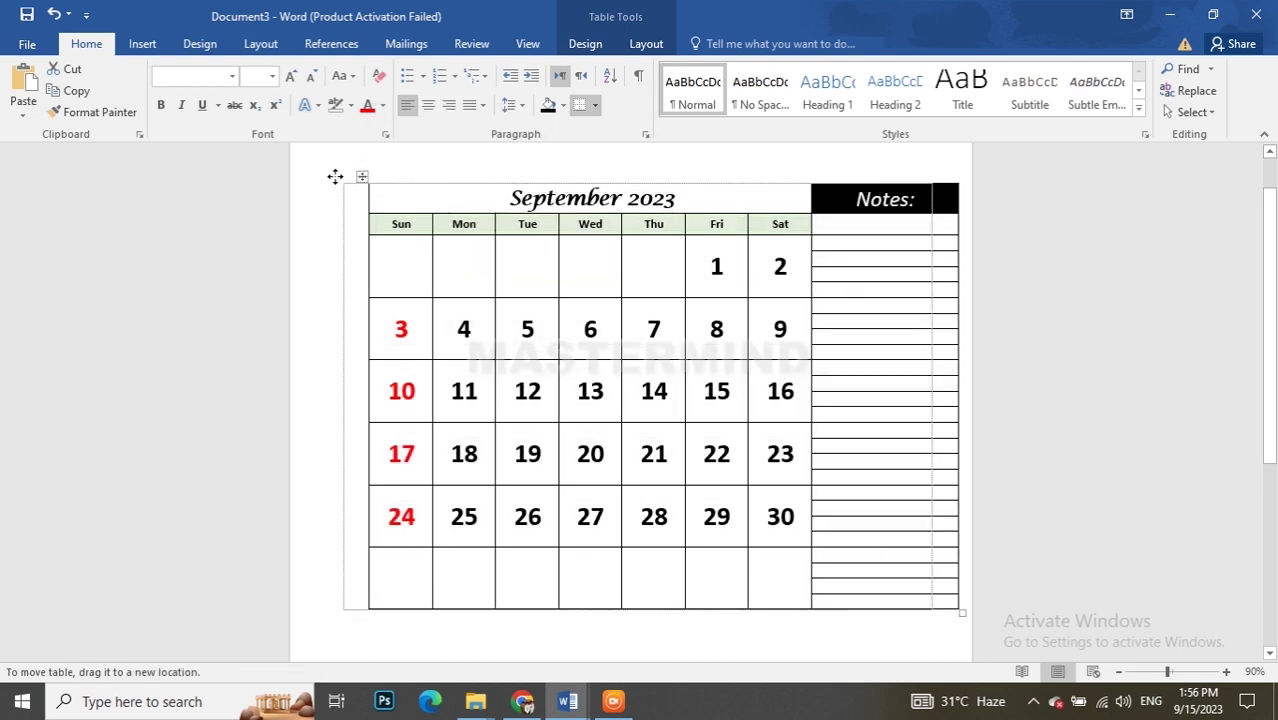
drag(335, 176, 335, 176)
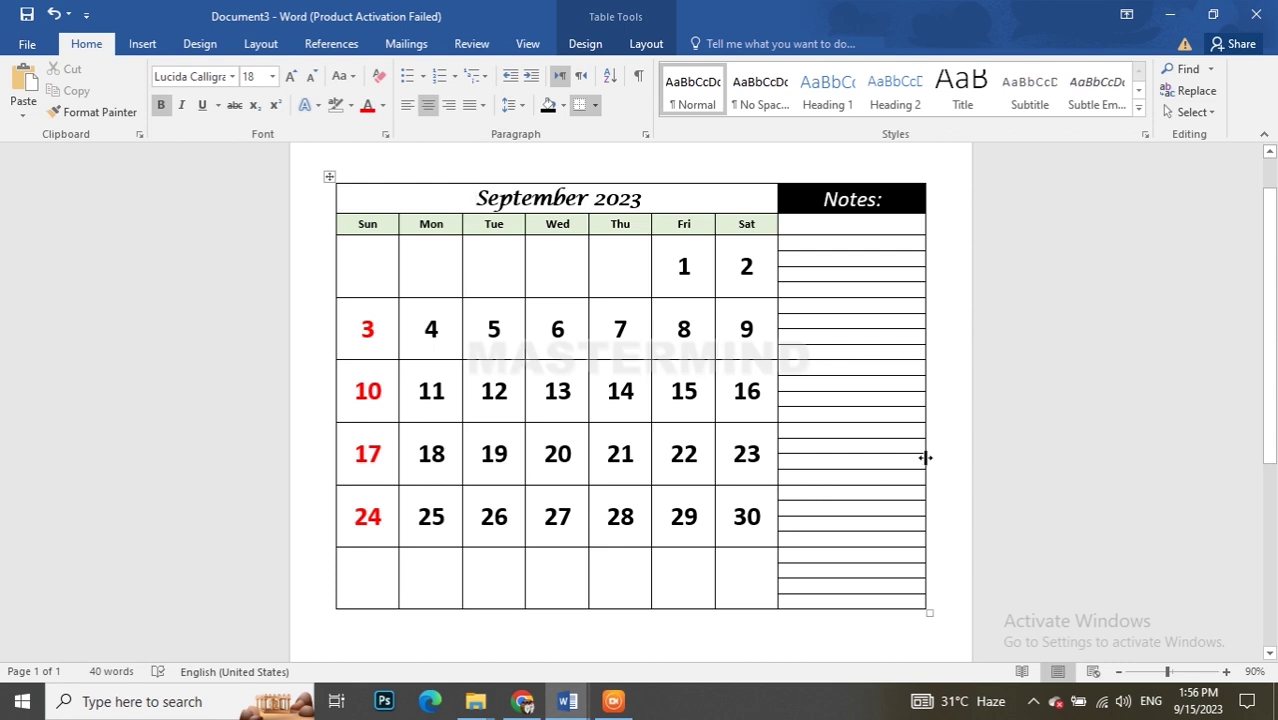
Widen the Notes column slightly by pulling its right border outward.
drag(927, 457, 933, 457)
click(856, 460)
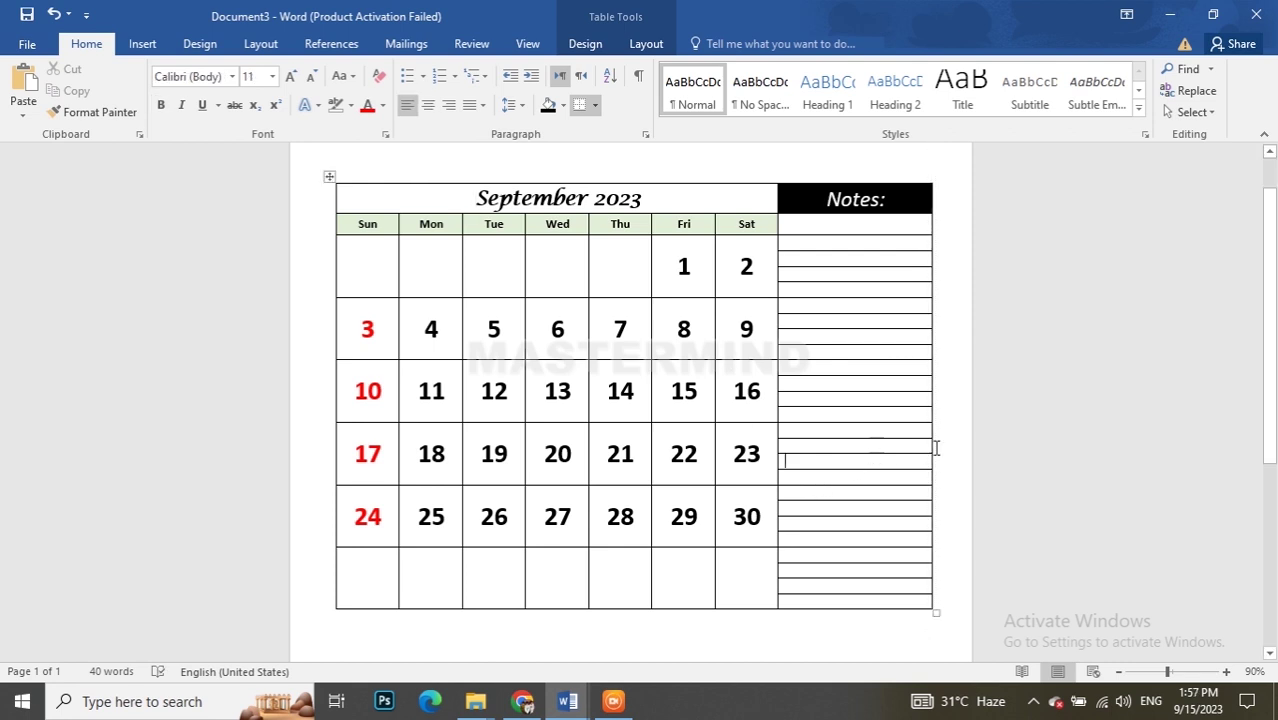
scroll(1275, 379, down, 2)
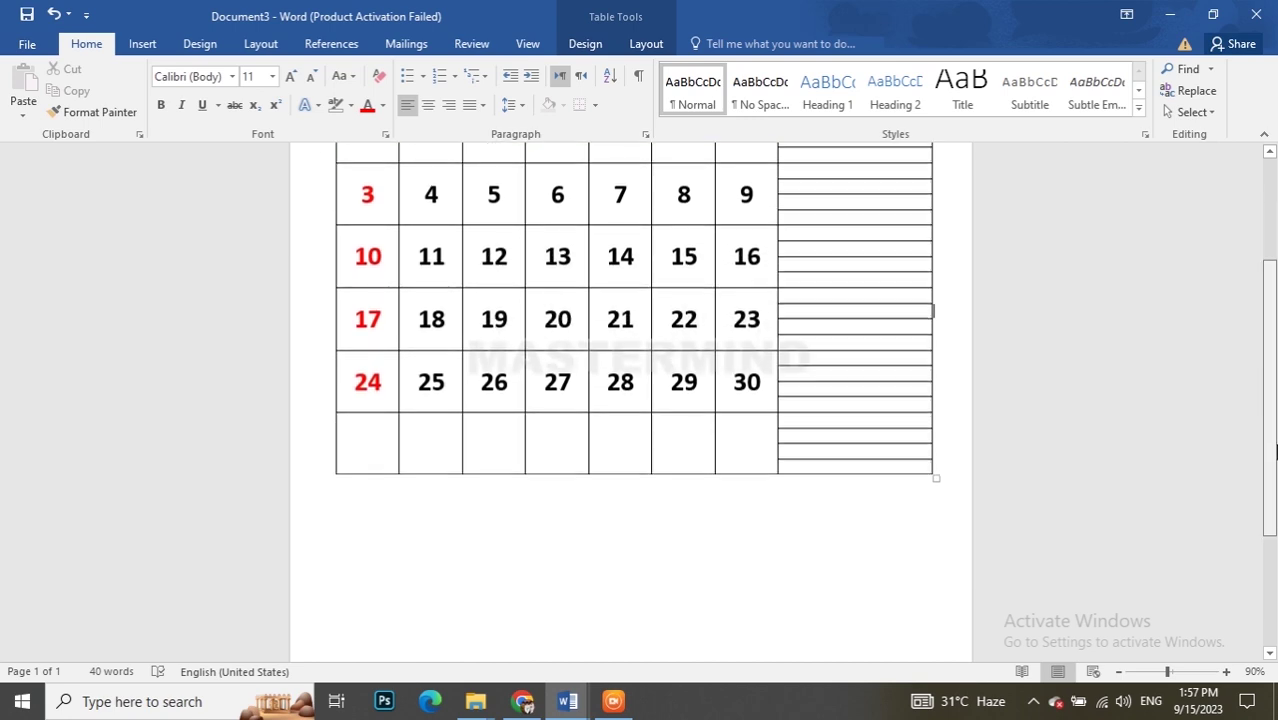
scroll(1275, 379, up, 3)
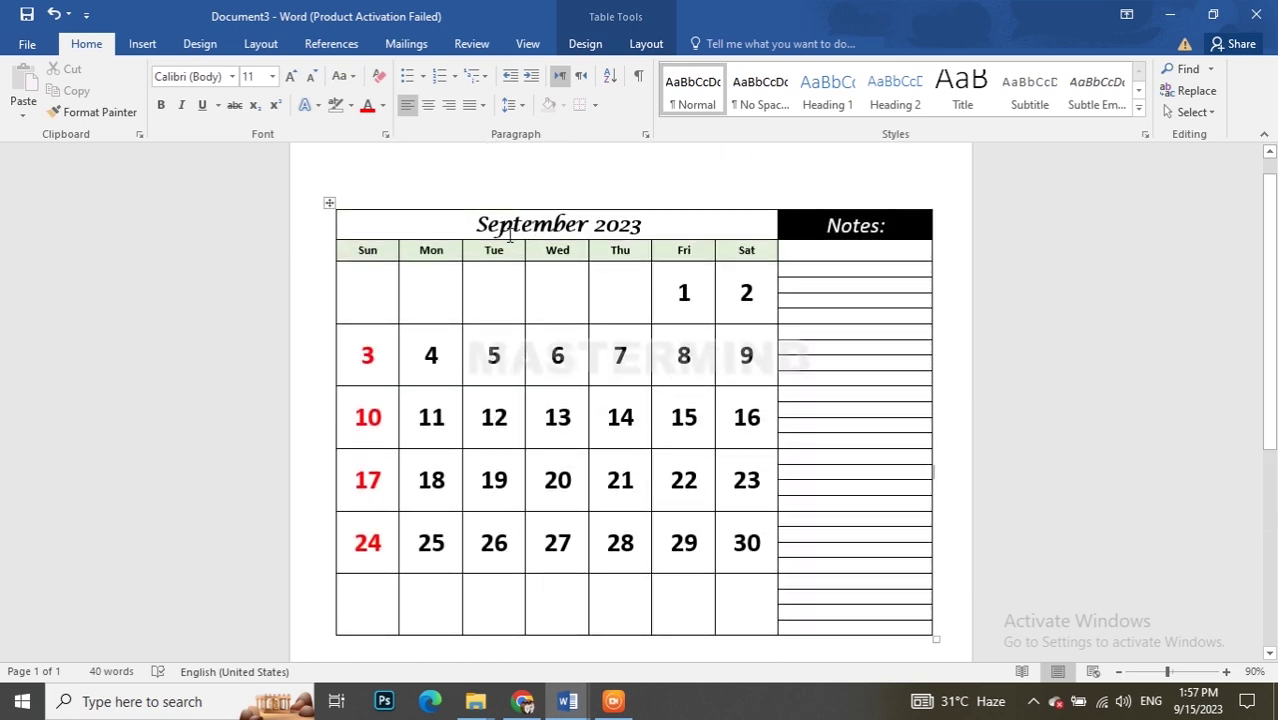
Set the 'September 2023' title to Calibri and grow it from 18 to 20 pt.
drag(476, 224, 657, 221)
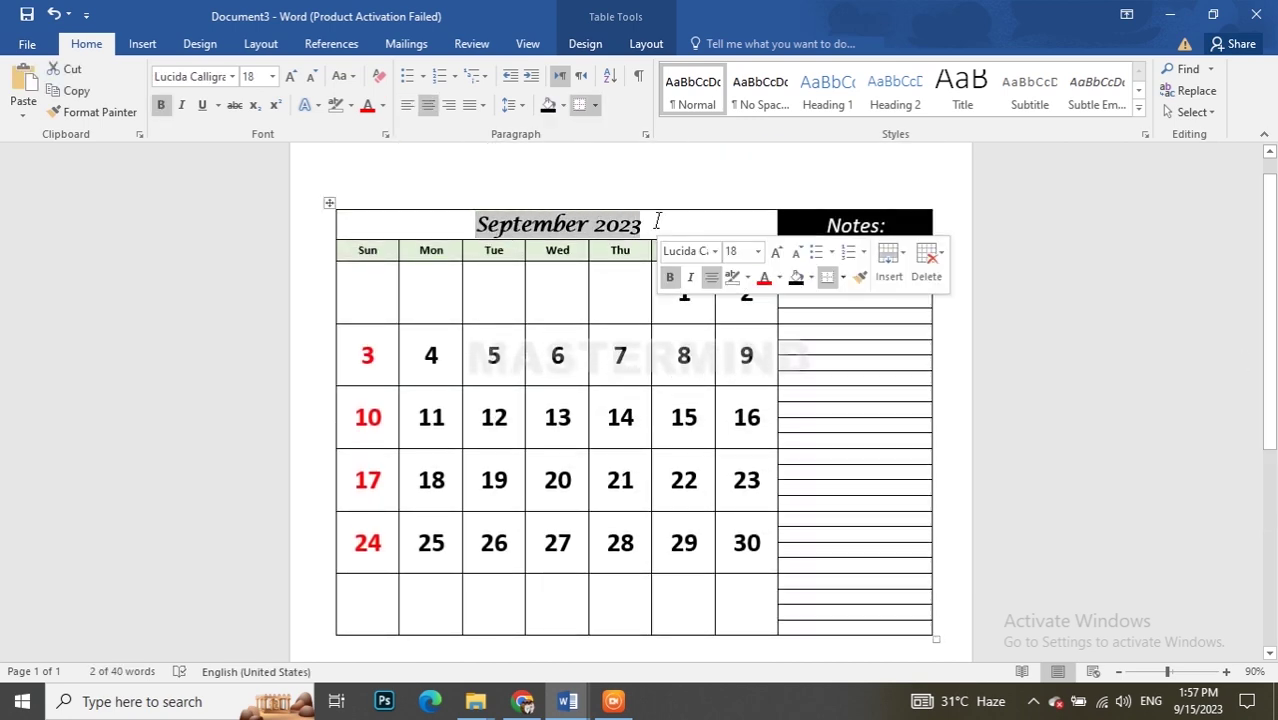
click(714, 251)
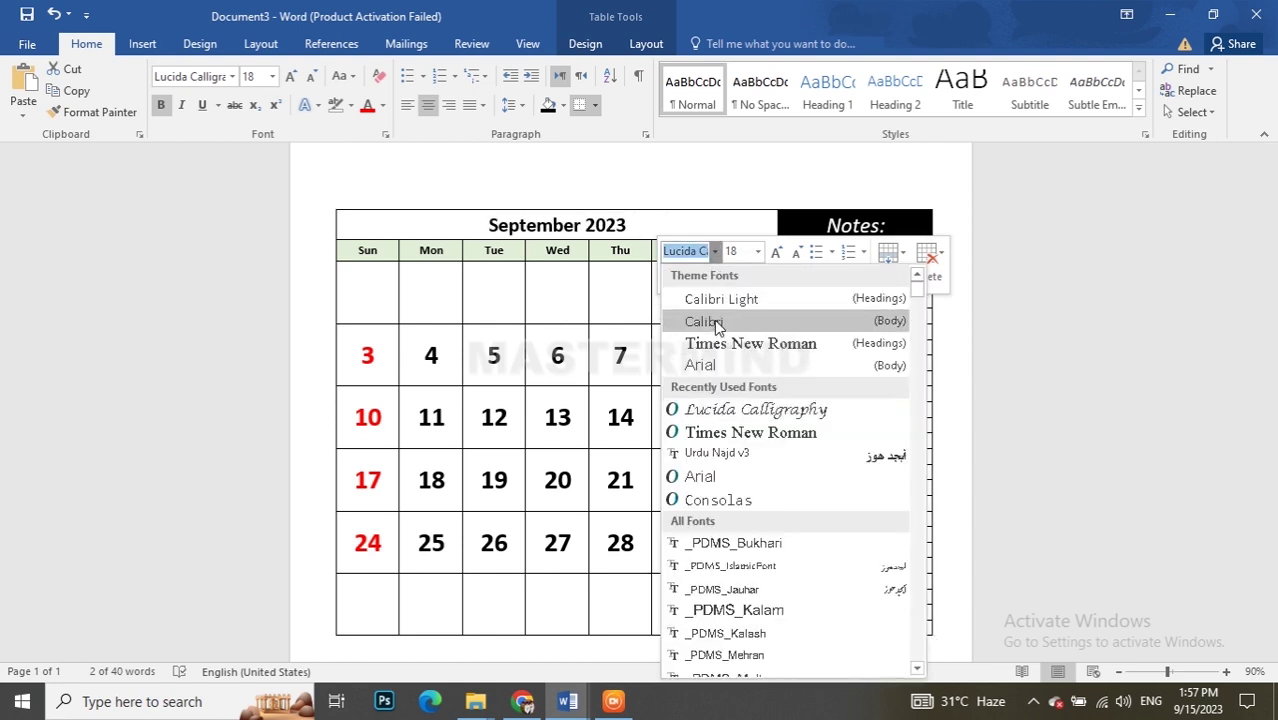
click(714, 321)
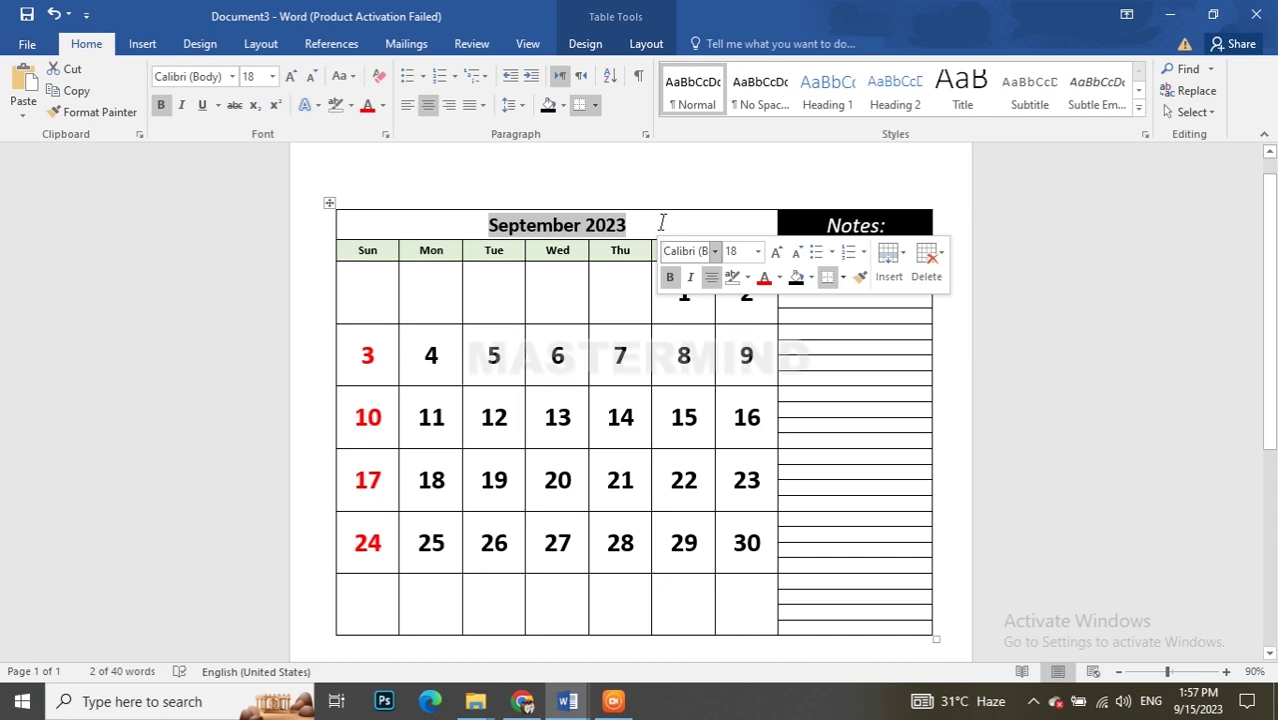
click(776, 251)
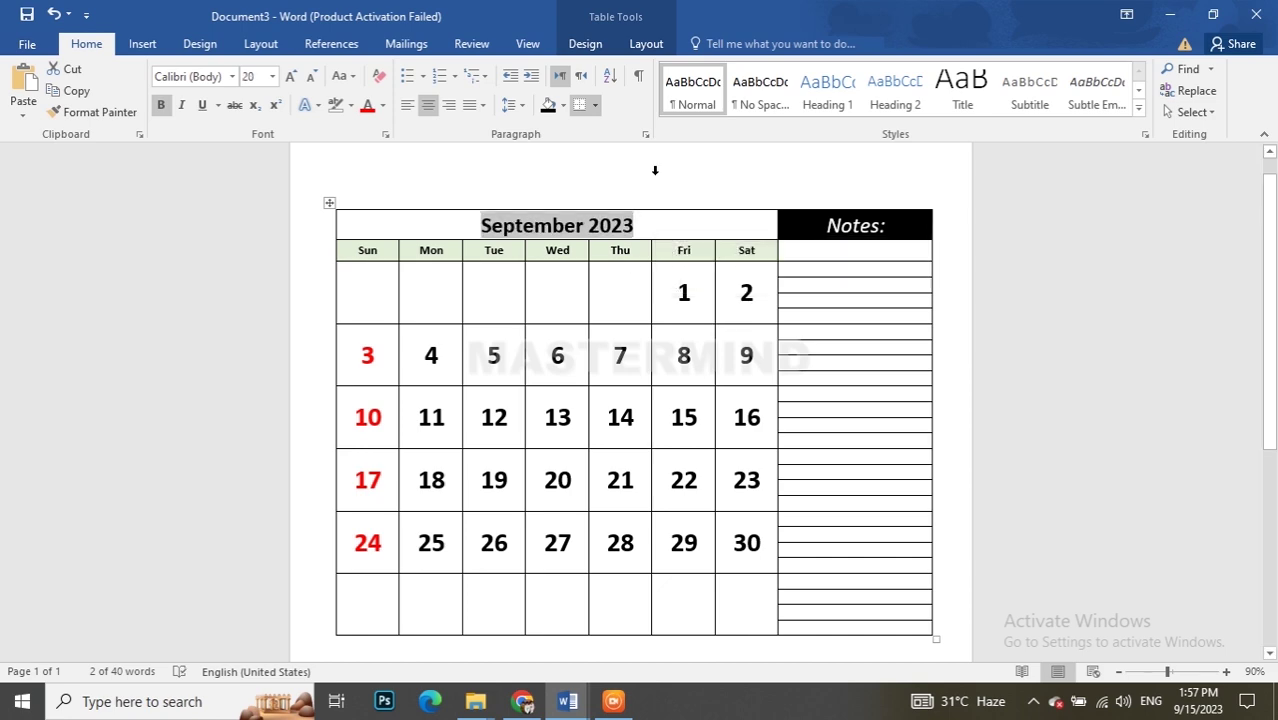
click(1089, 251)
scroll(1275, 272, down, 1)
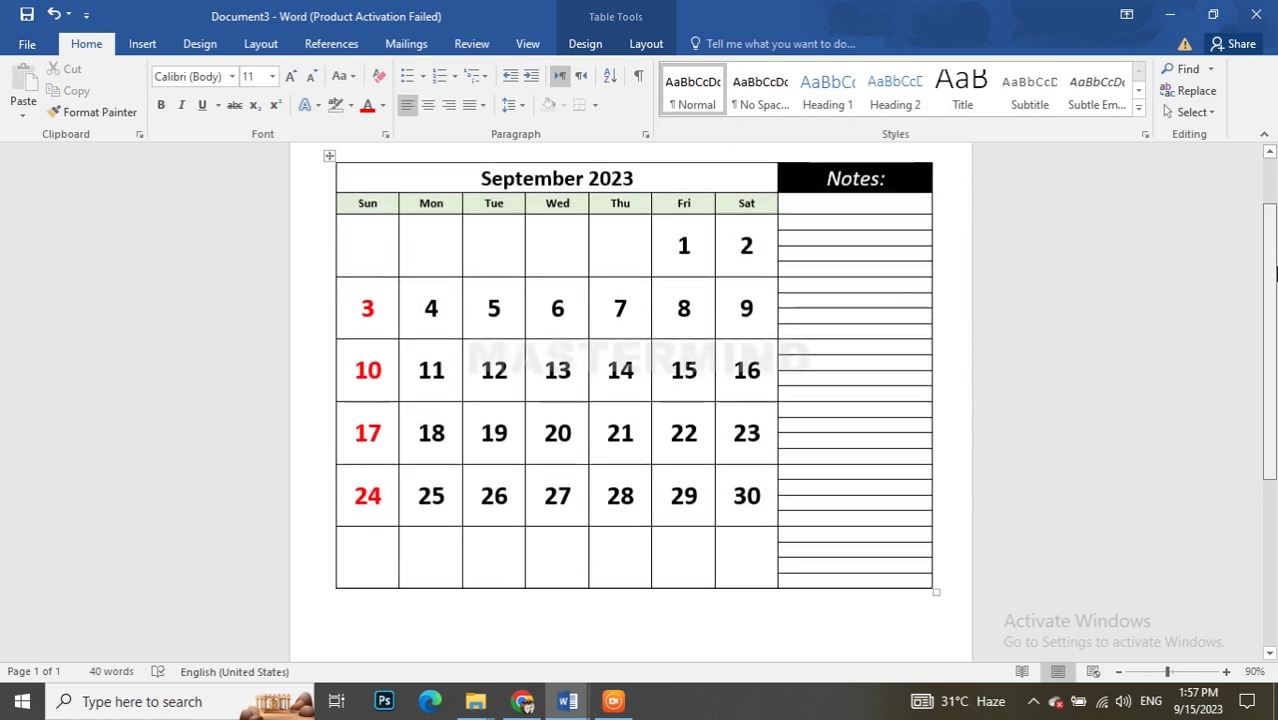
drag(1275, 272, 1275, 356)
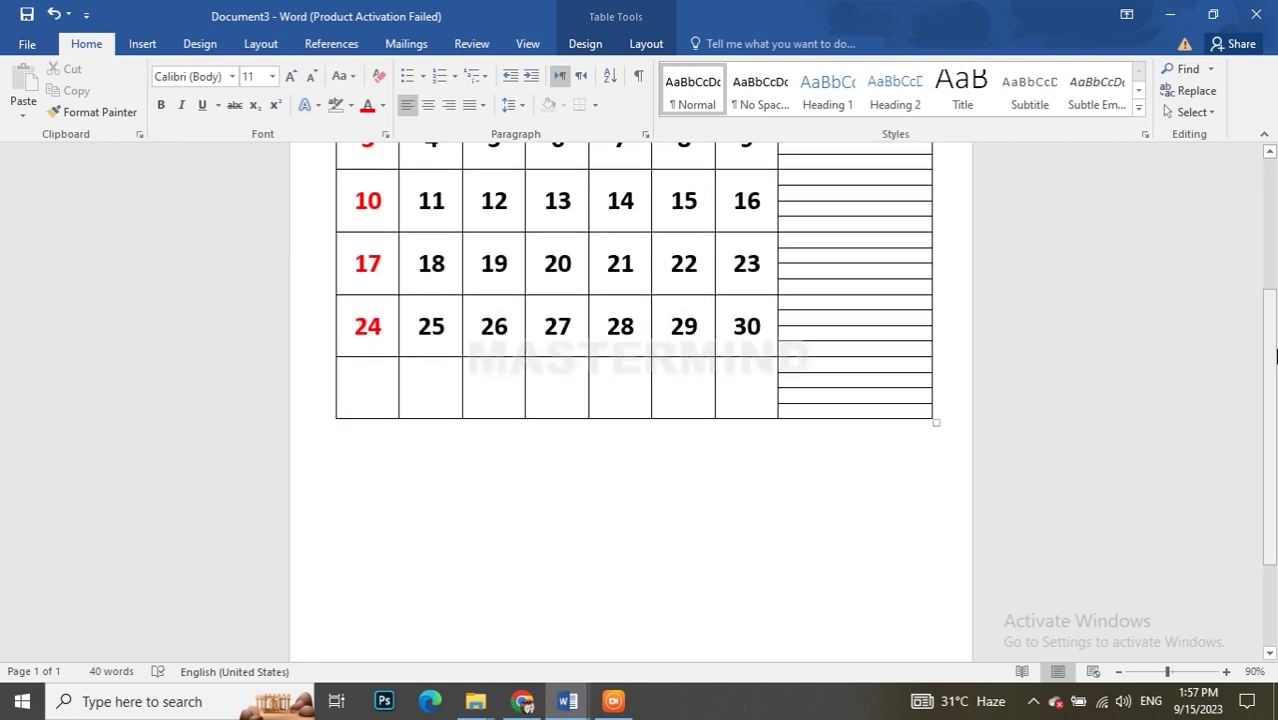
drag(1275, 356, 1275, 235)
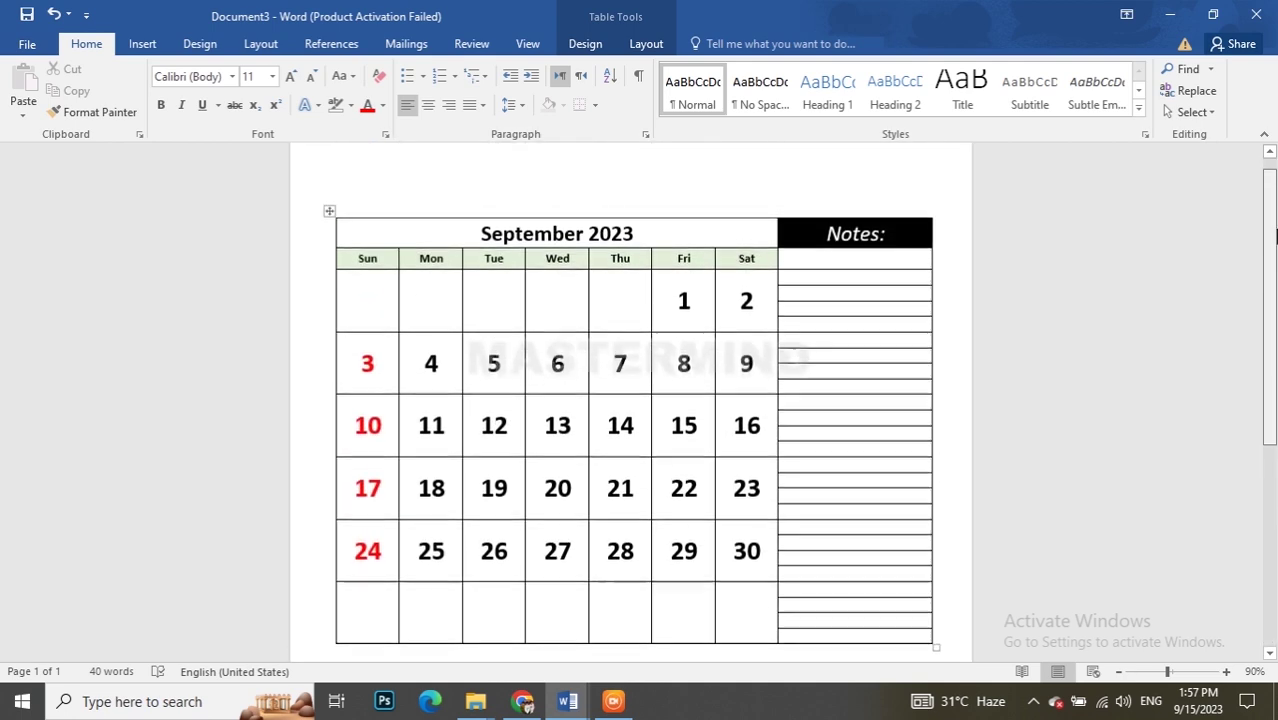
scroll(870, 265, down, 2)
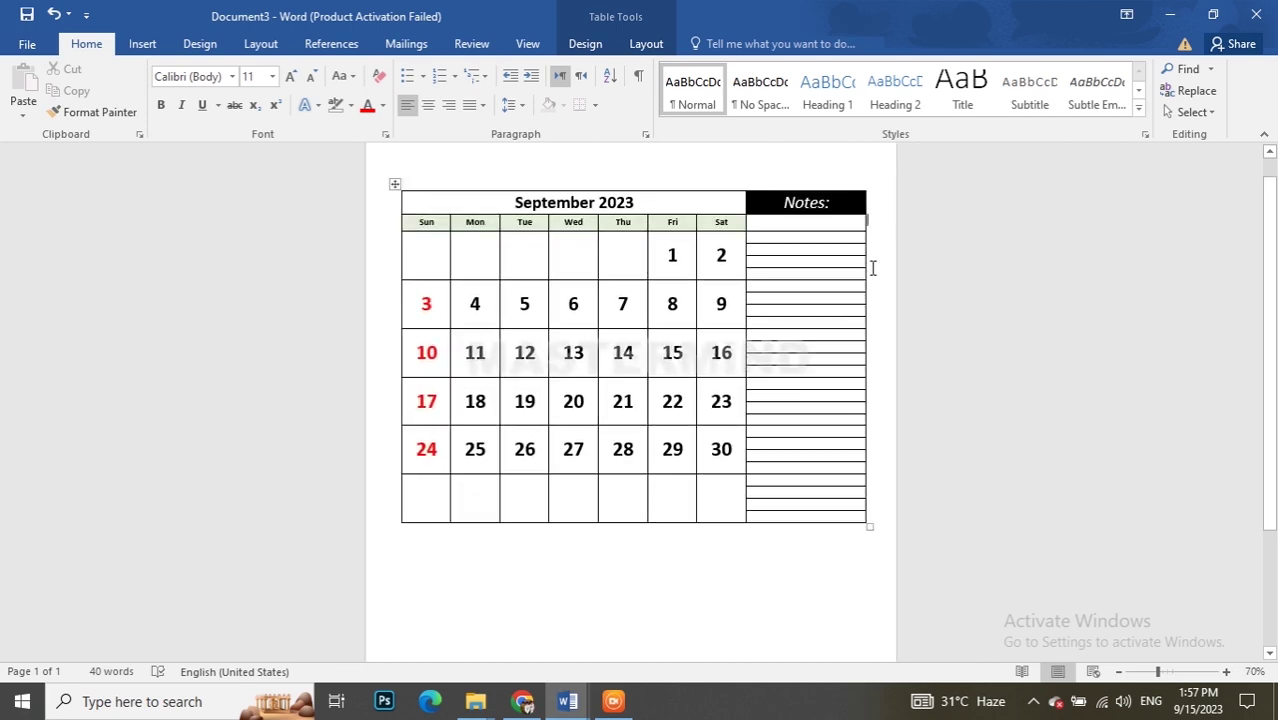
In Save As, choose the Desktop as the location and PDF as the file type.
click(27, 44)
click(38, 240)
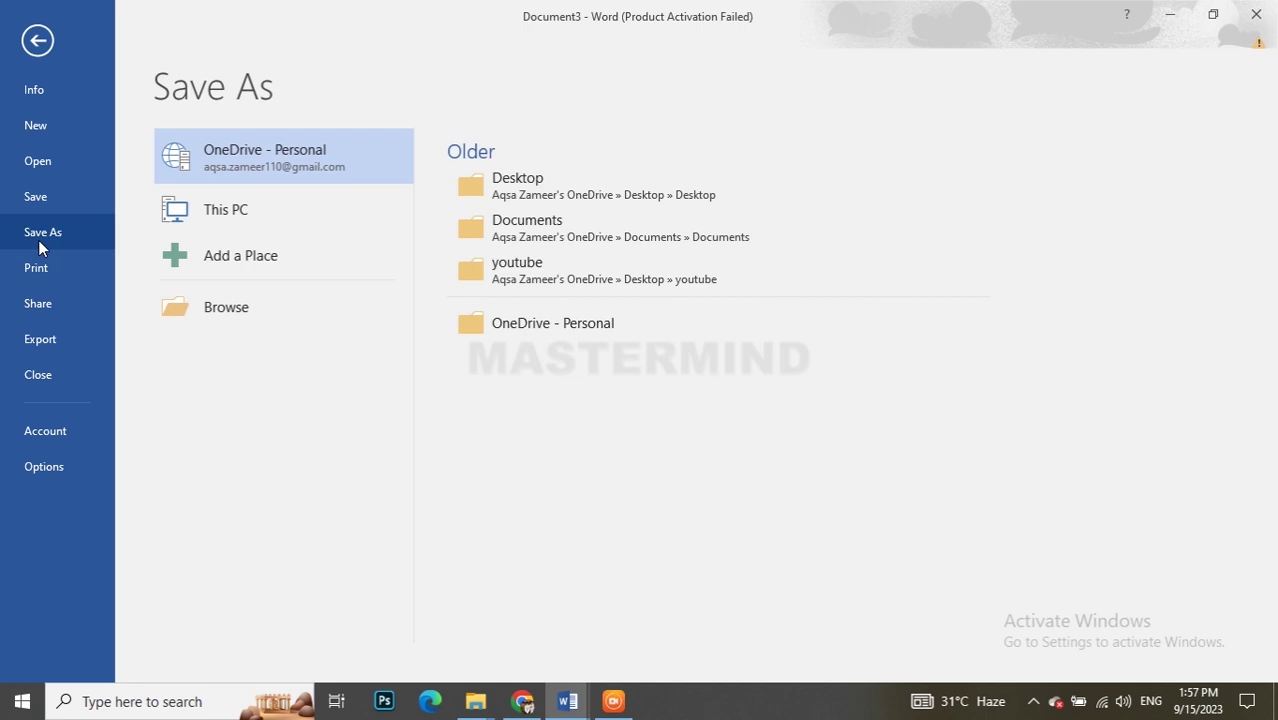
click(255, 291)
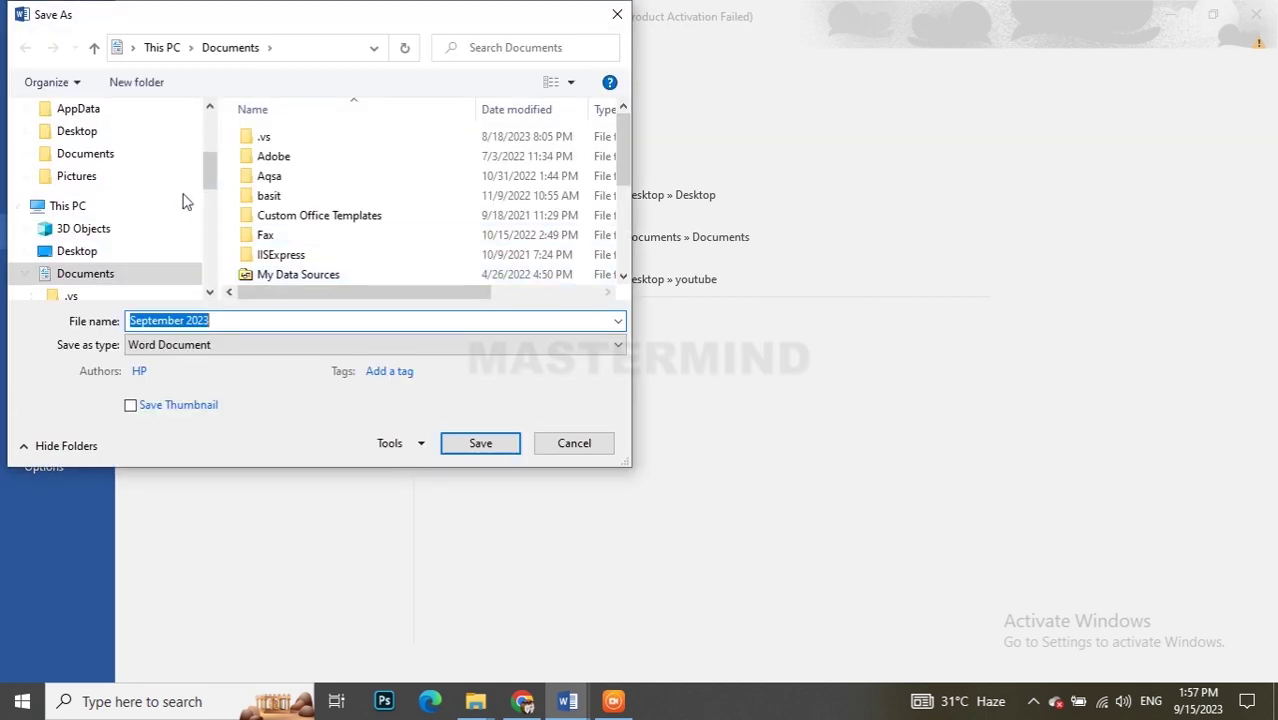
scroll(208, 175, up, 3)
click(104, 212)
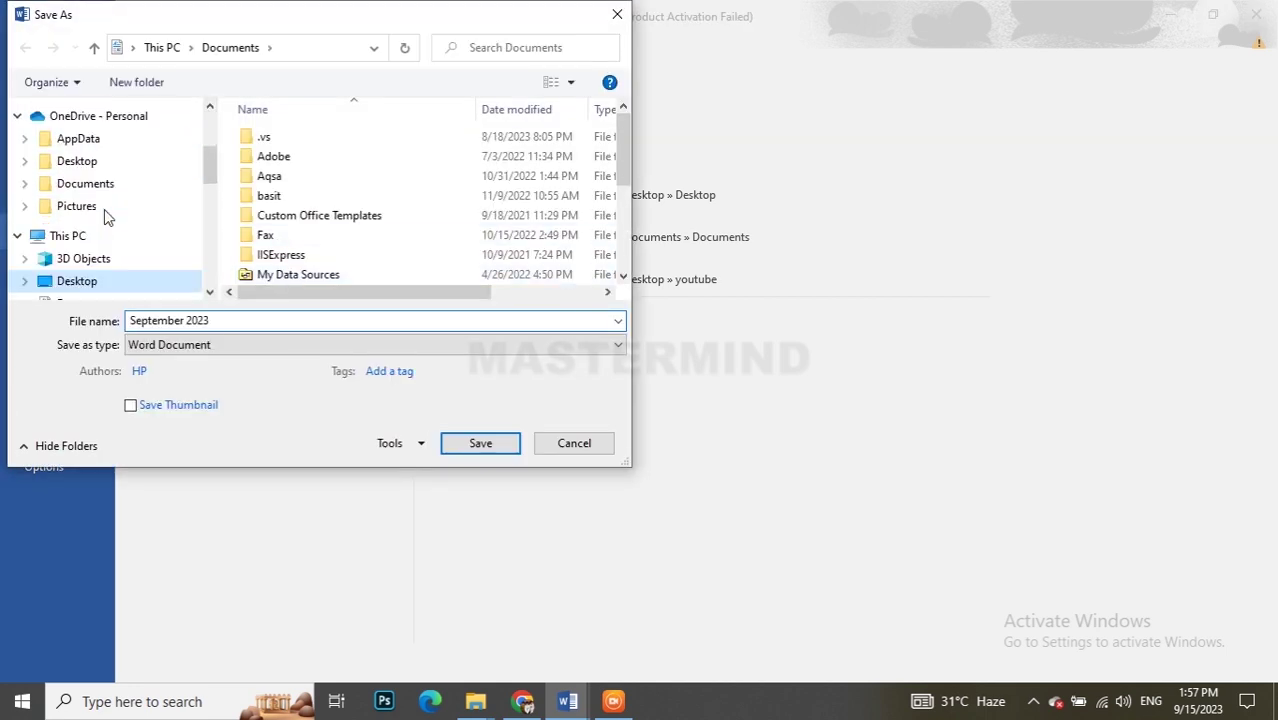
click(104, 209)
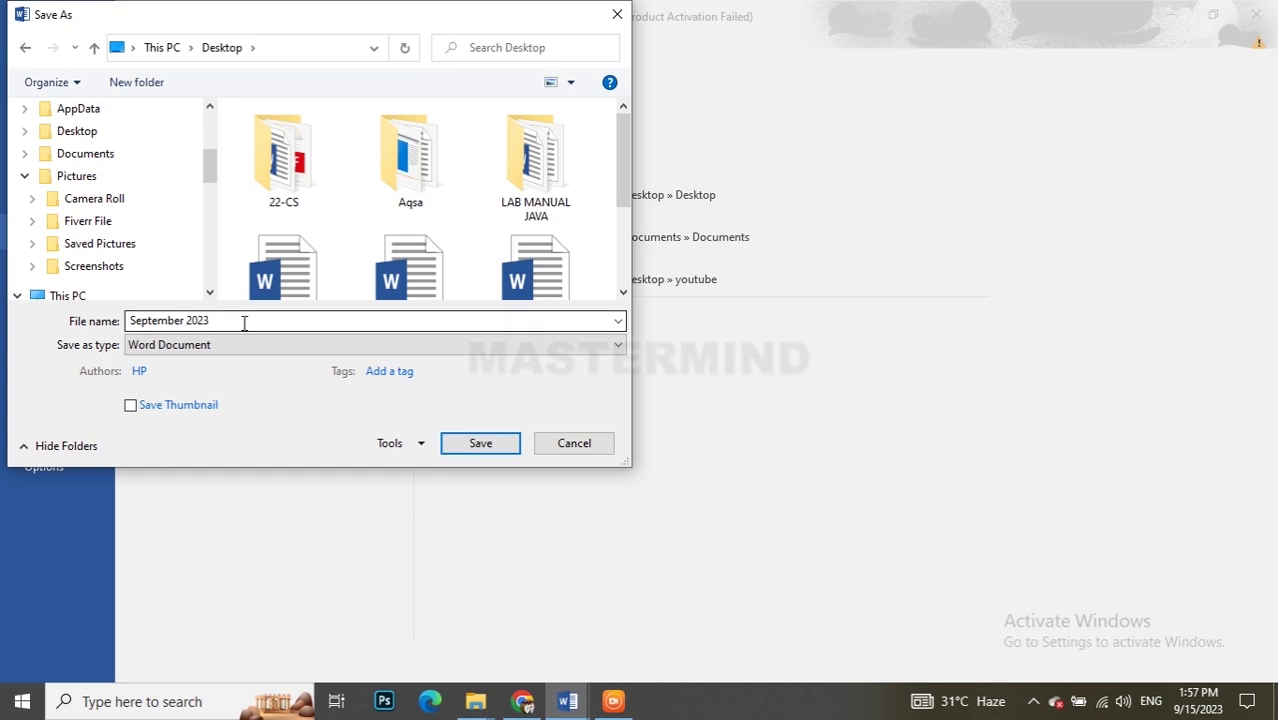
click(157, 324)
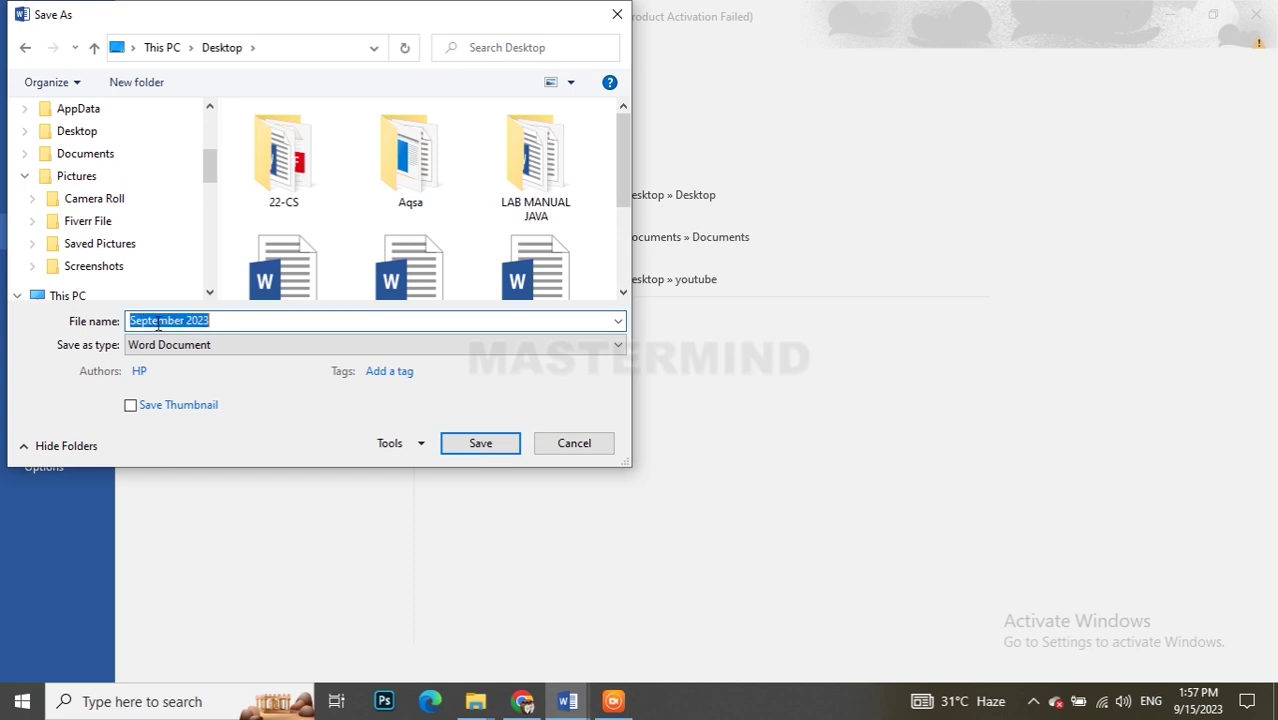
click(228, 344)
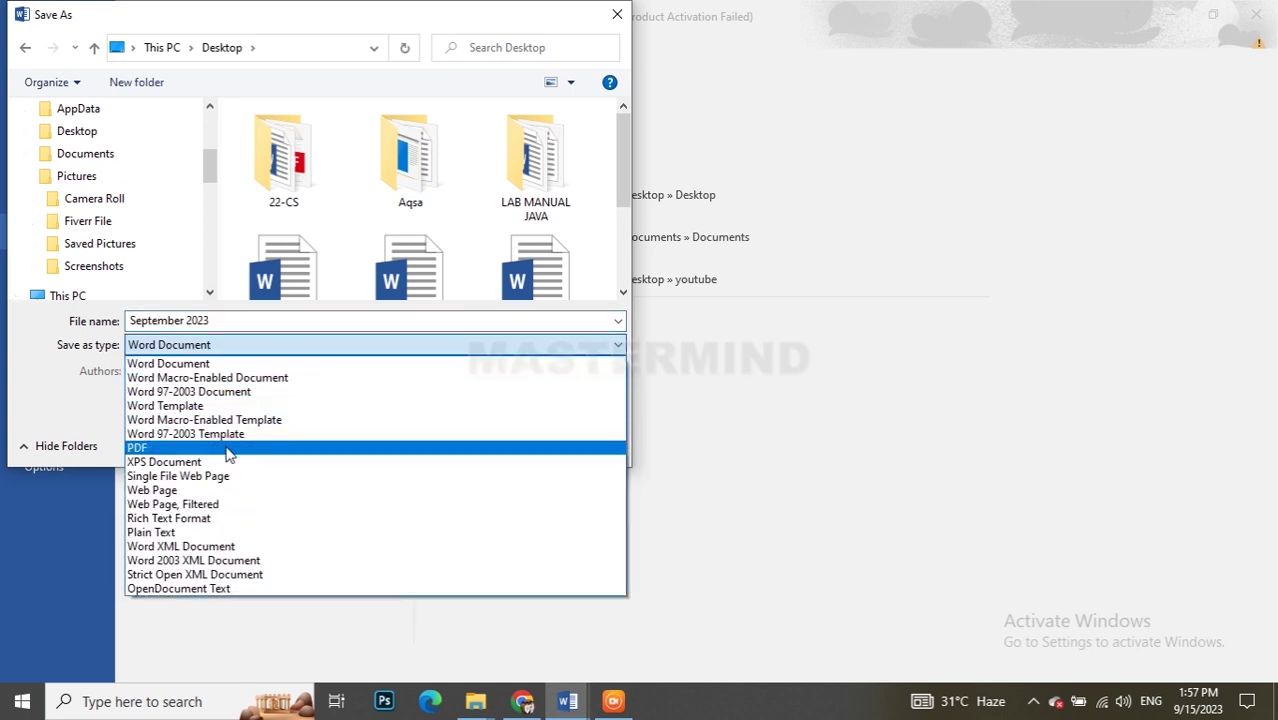
click(228, 448)
Name the file 'Table Assignment' and save the PDF.
click(260, 325)
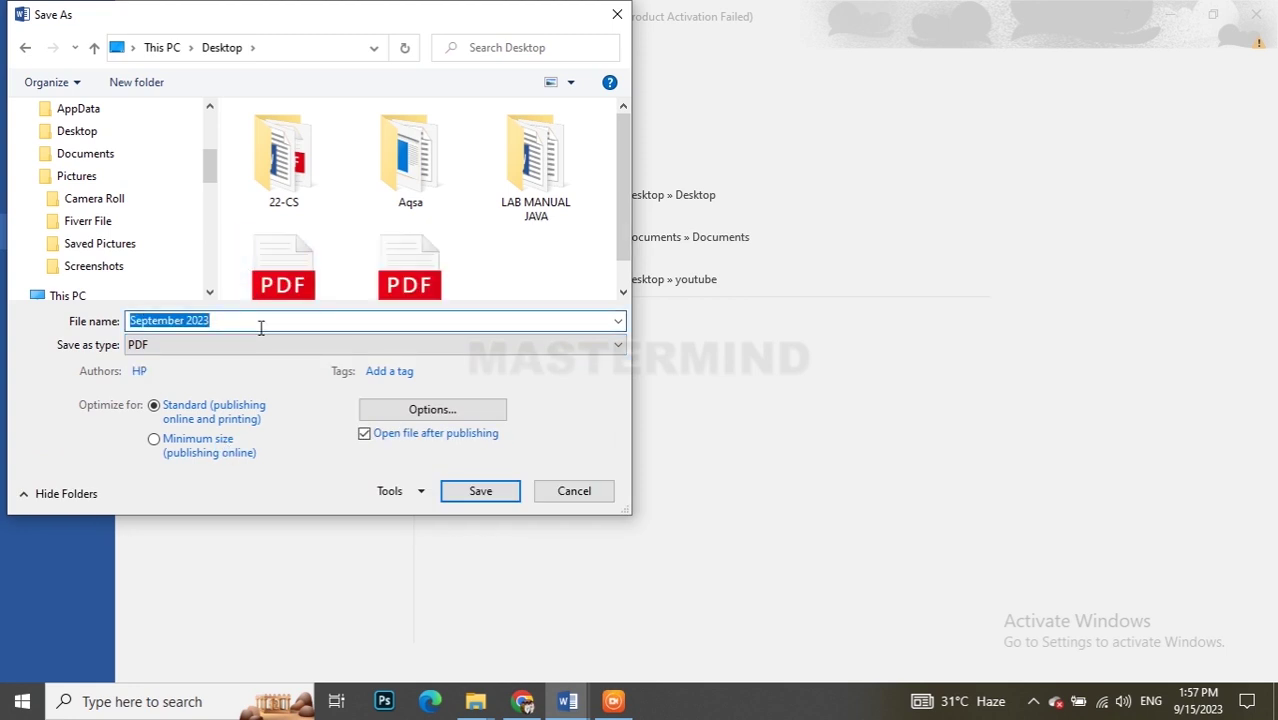
click(260, 325)
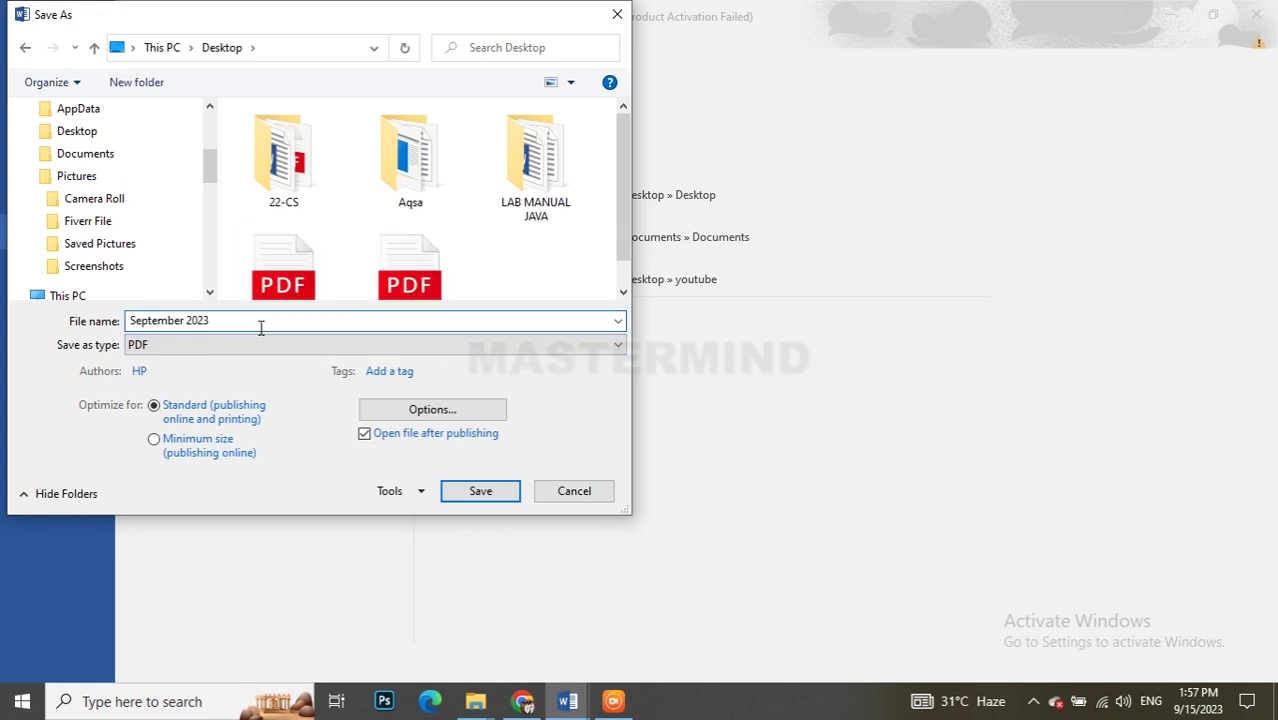
key(BackSpace)
key(BackSpace)
key(BackSpace)
text(T)
text(hil)
key(BackSpace)
key(BackSpace)
key(BackSpace)
text(abl)
text(e Assign)
text(ment)
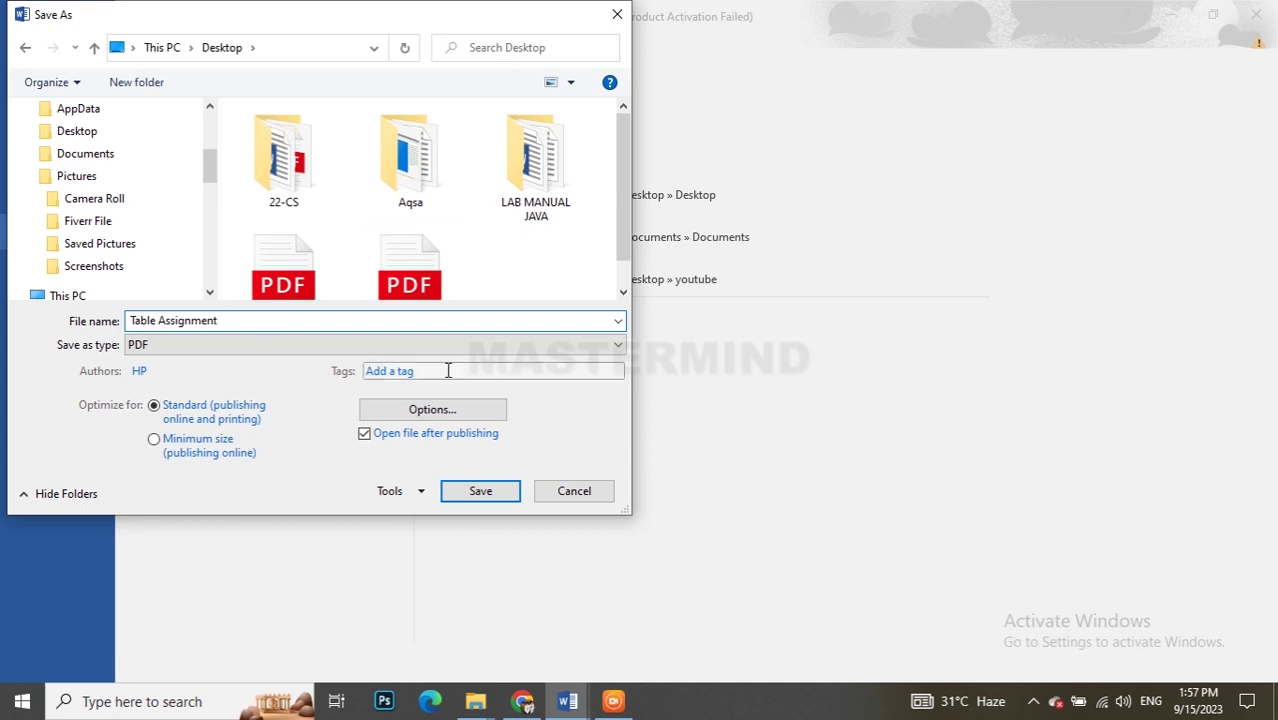
click(482, 492)
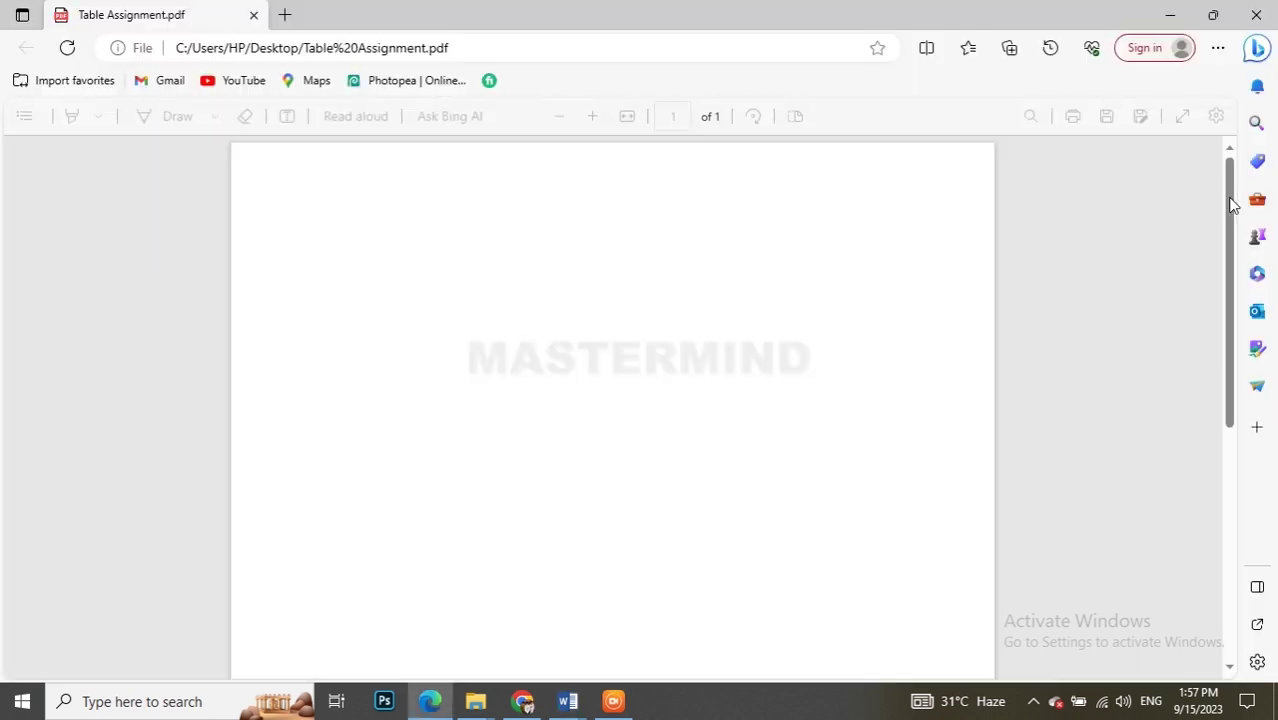
Scroll through Table Assignment.pdf in Edge to check the finished September 2023 calendar.
drag(1233, 204, 1237, 254)
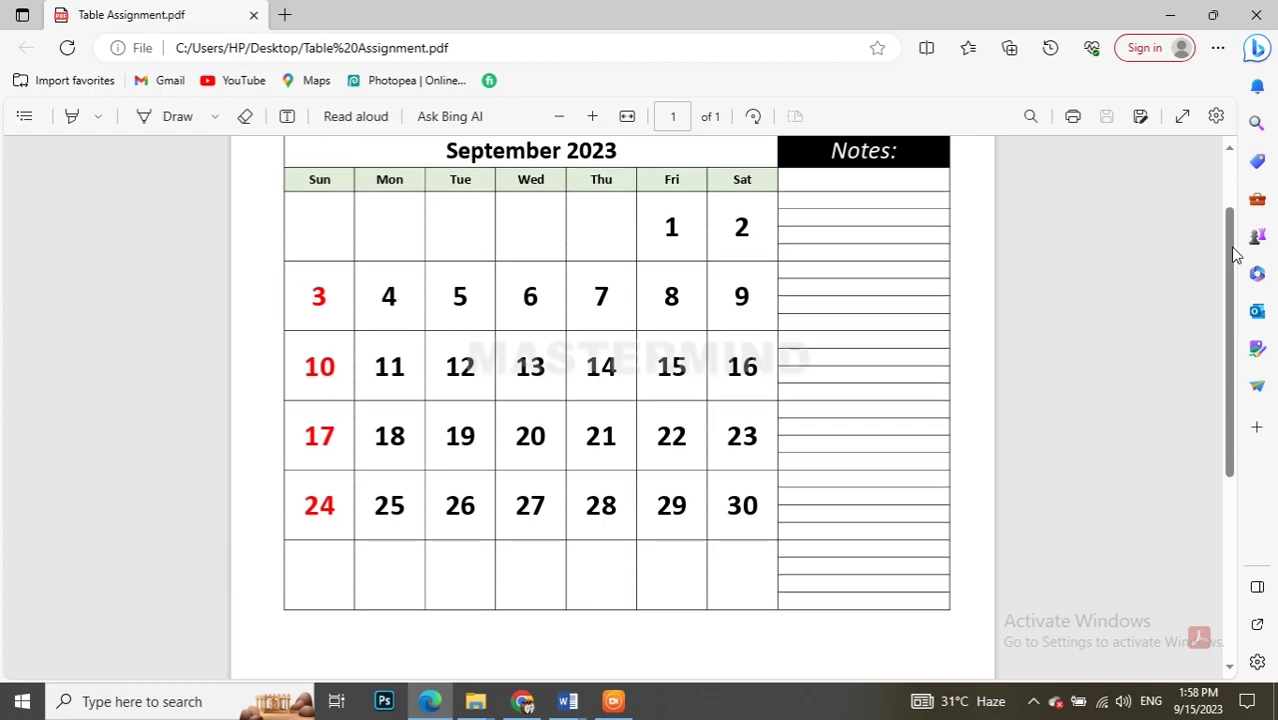